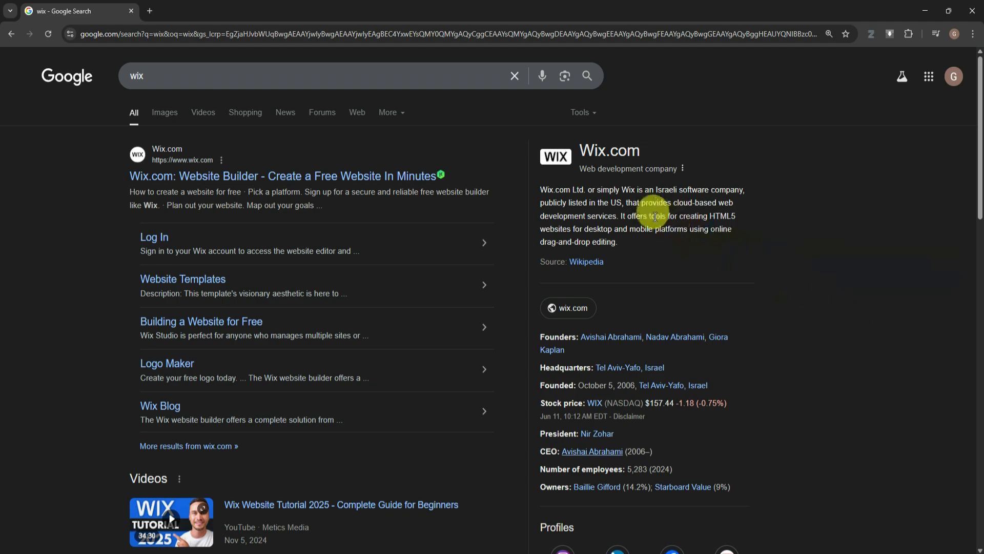
Open the official Wix website, get started with a Google account sign-in, and skip adding a recovery phone number
left_click(293, 177)
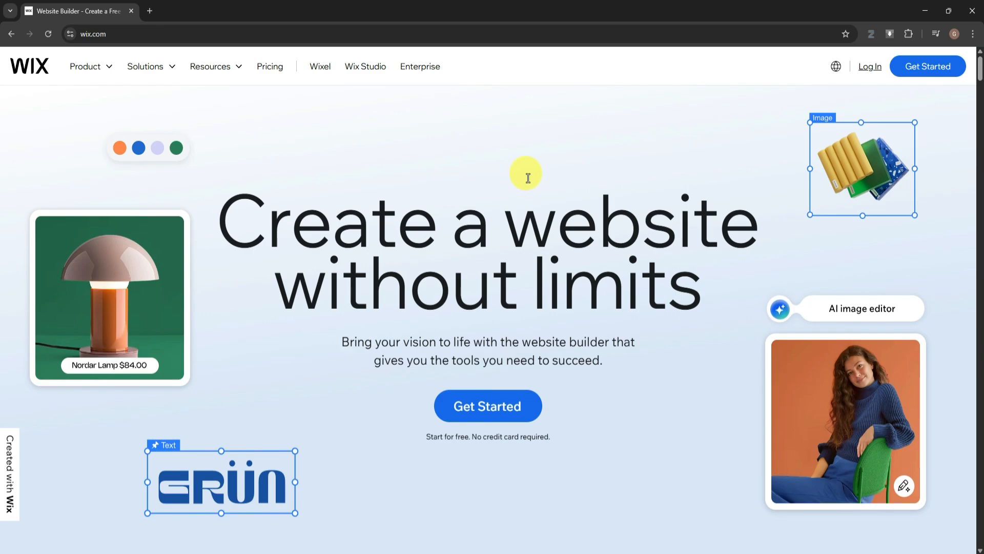
scroll(530, 178, "down", 3)
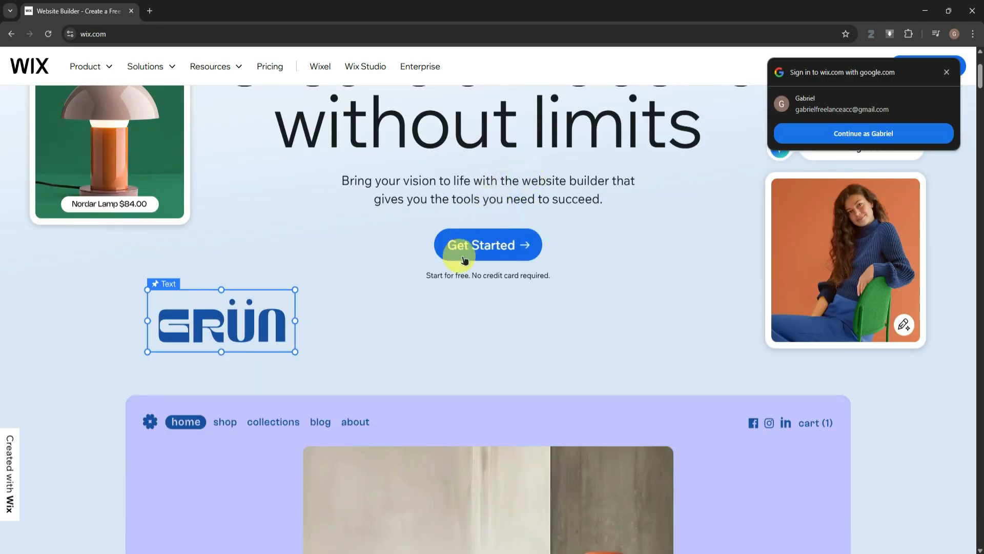
left_click(468, 230)
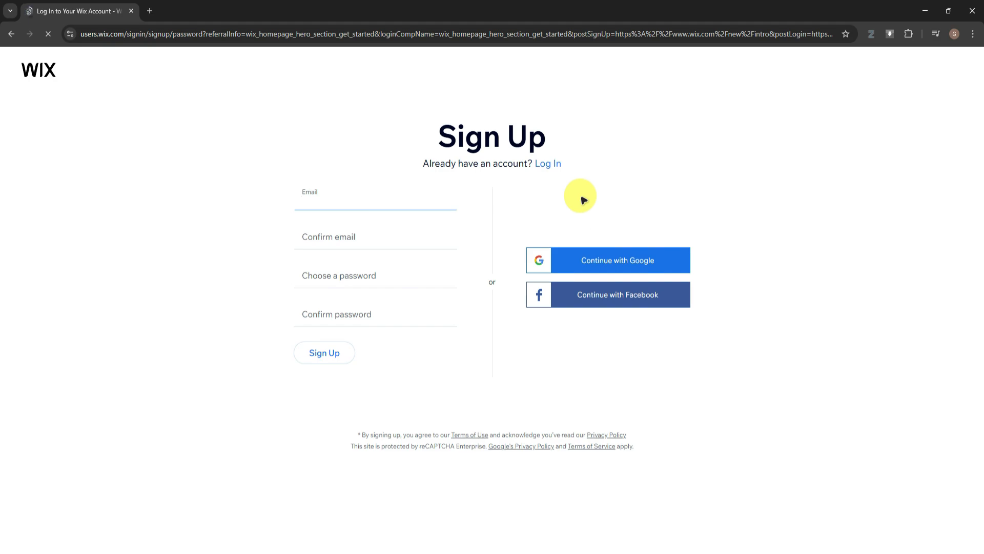
left_click(613, 259)
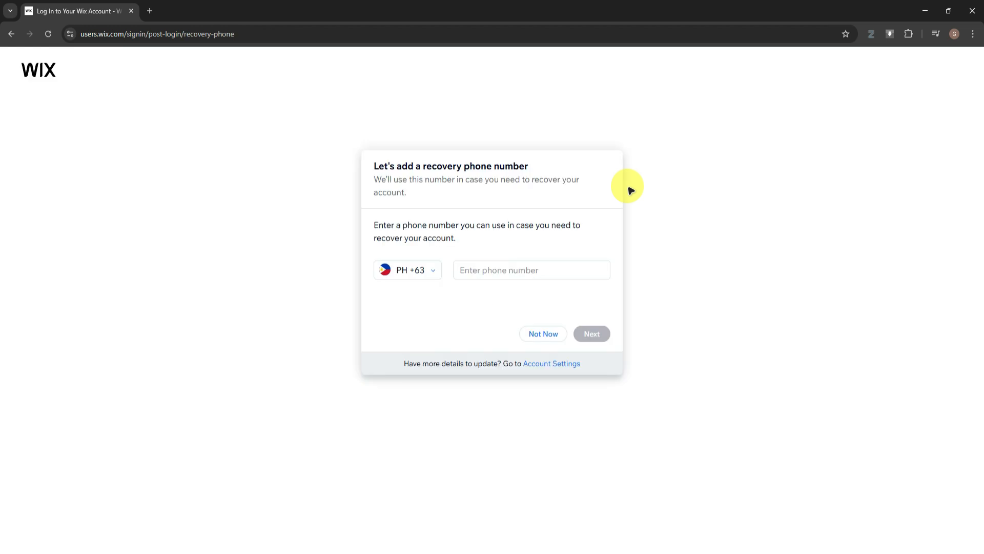
left_click(554, 334)
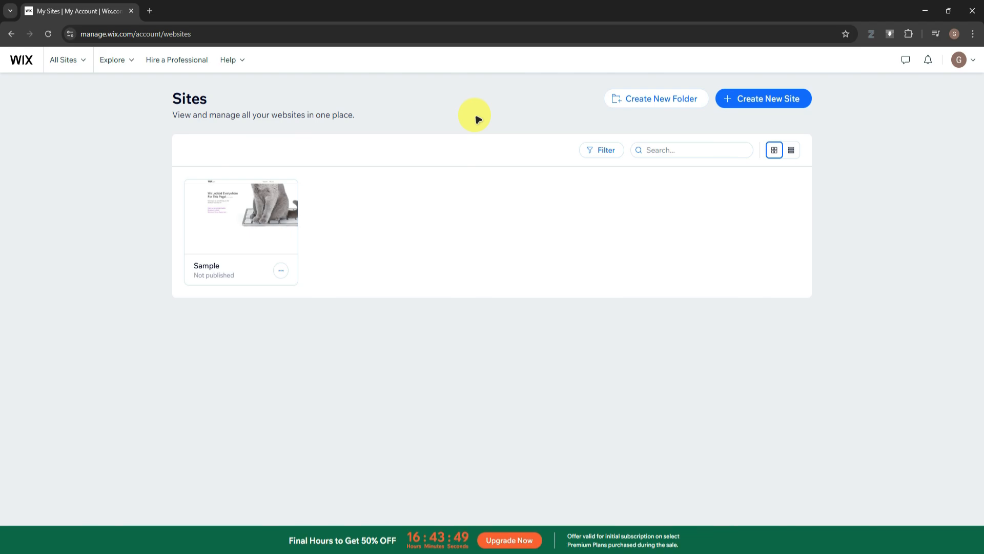
Start creating a new site and choose to set it up without the AI chat
left_click(789, 99)
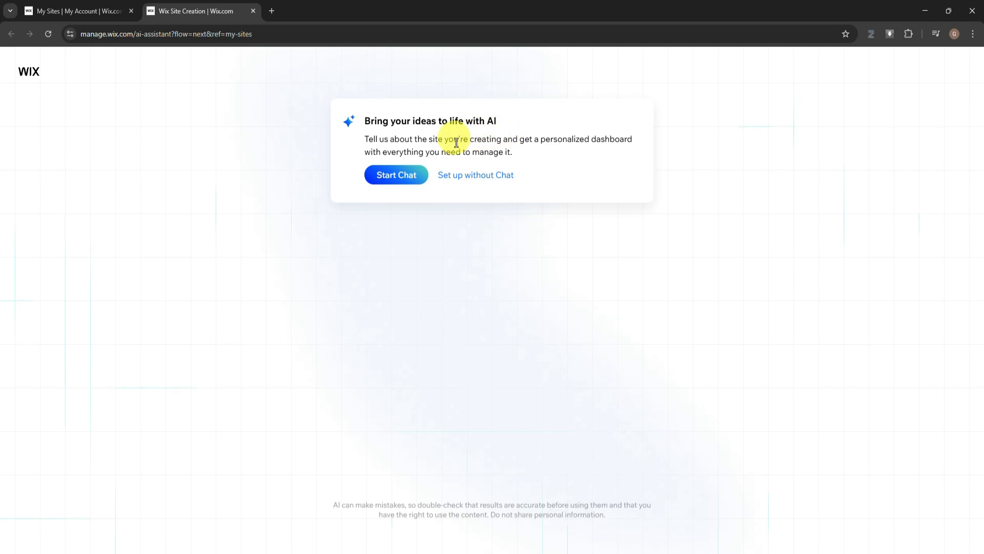
left_click(481, 177)
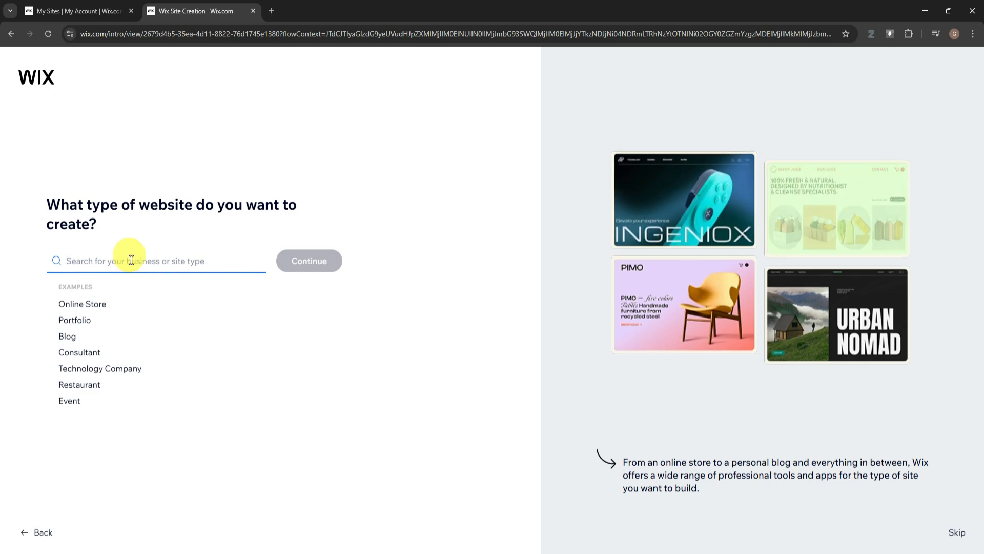
type("thfgkhmflkgmh")
key("ctrl+a")
key("BackSpace")
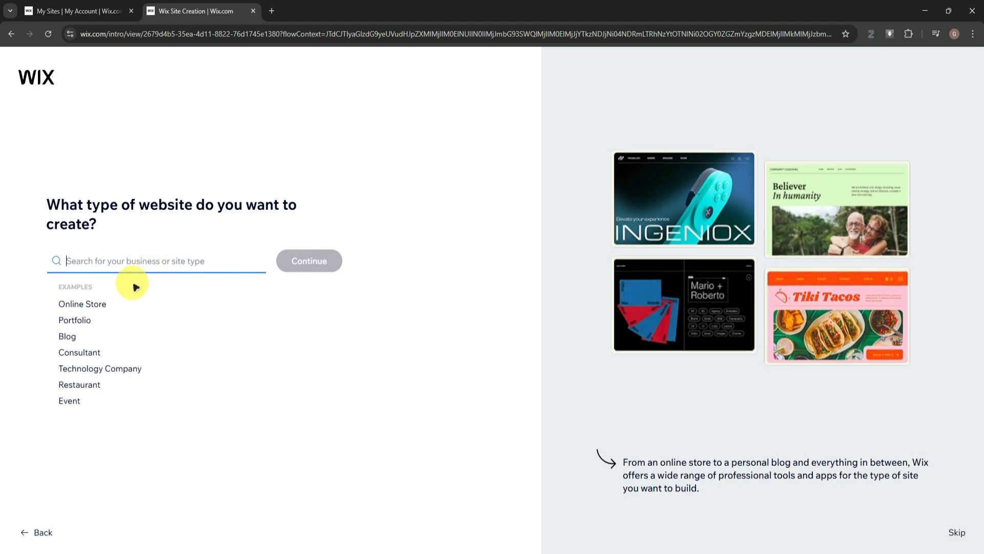
Choose Blog as the type of website to create and continue
left_click(71, 339)
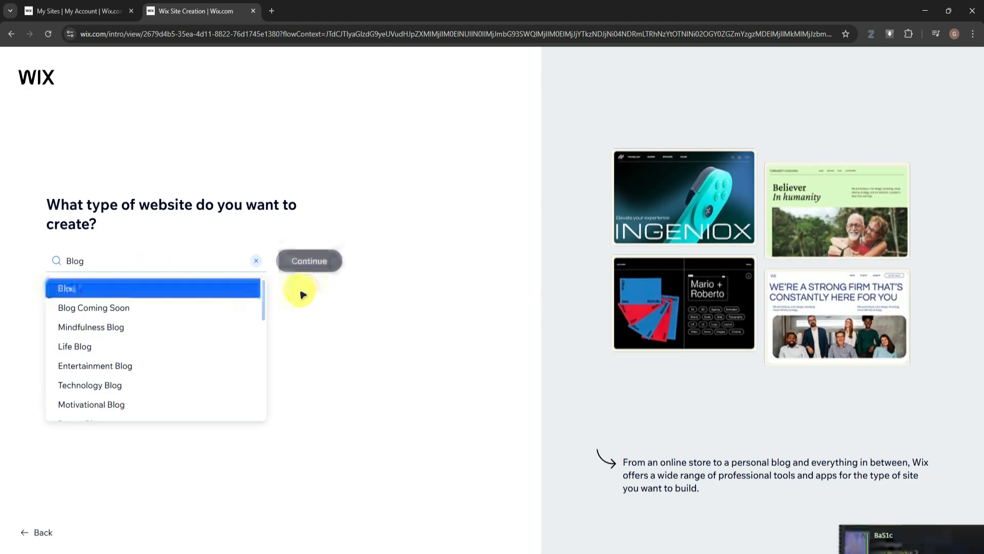
left_click(231, 282)
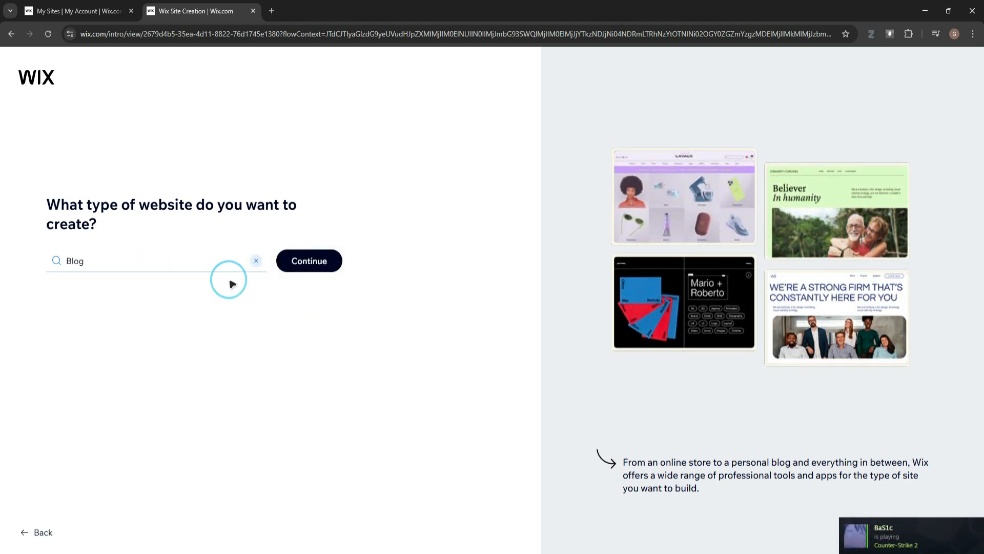
left_click(308, 260)
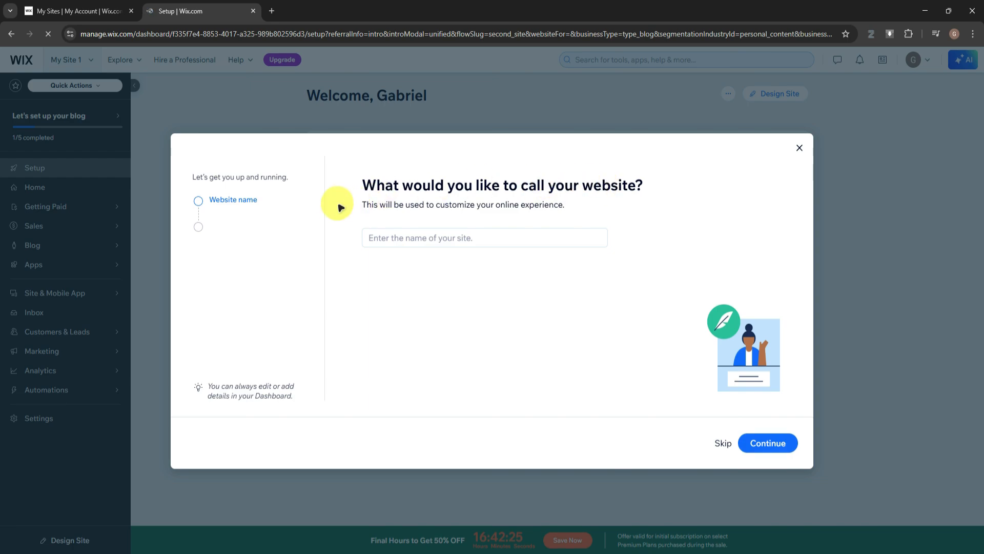
Name the website myblog123 and choose Just explore as the site's goal
left_click(471, 231)
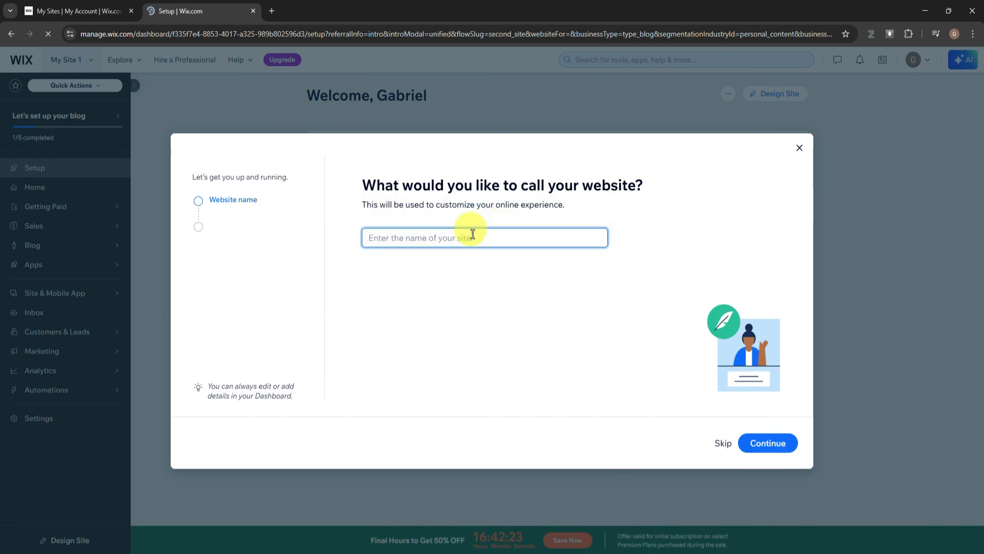
type("myblog123")
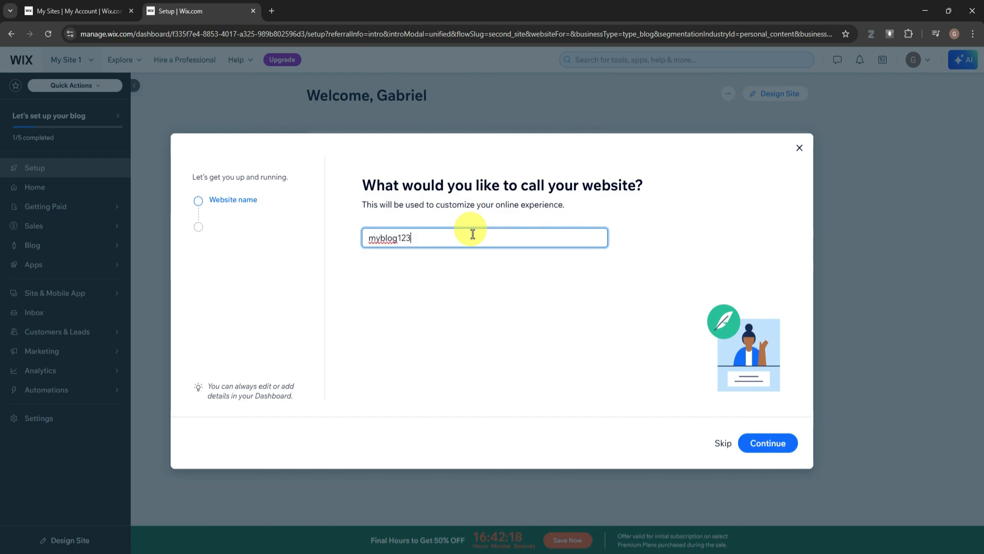
left_click(768, 443)
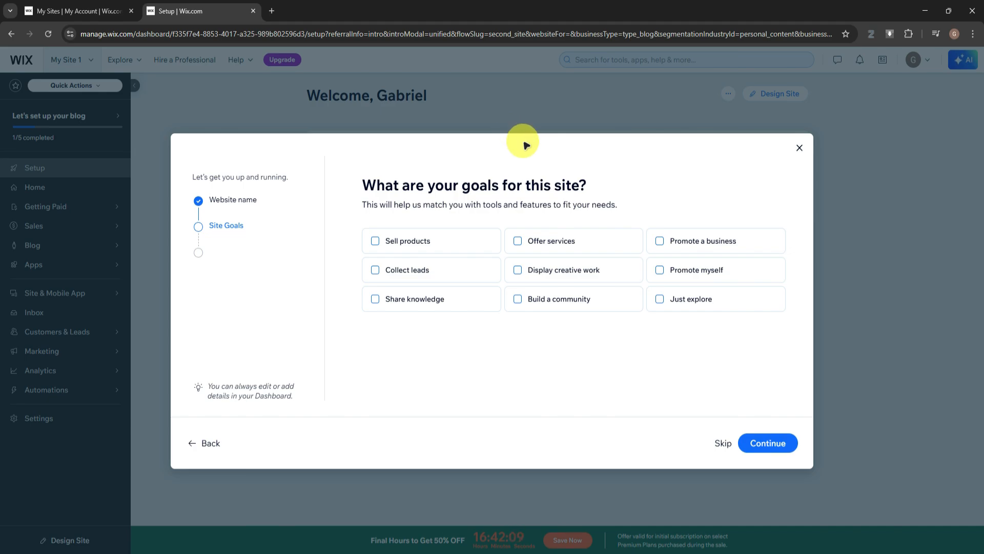
left_click(661, 300)
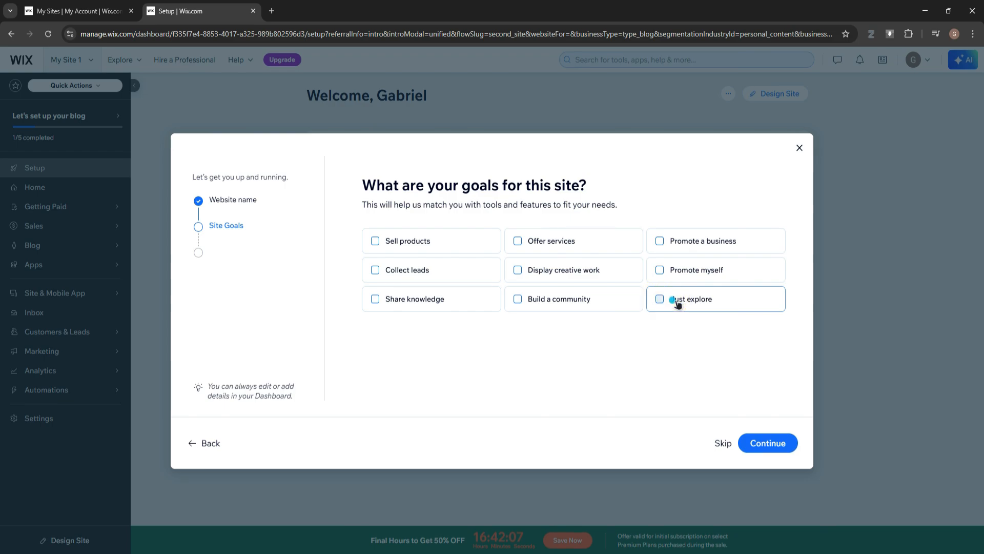
left_click(783, 442)
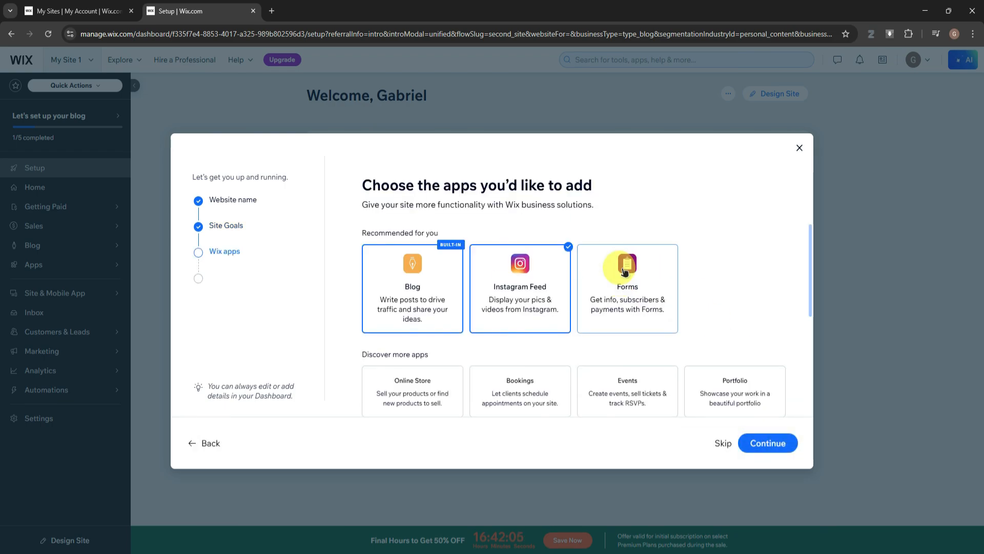
Review the apps offered, keep the preselected Blog and Instagram Feed apps, and continue to the site dashboard
scroll(712, 267, "down", 5)
scroll(700, 267, "up", 5)
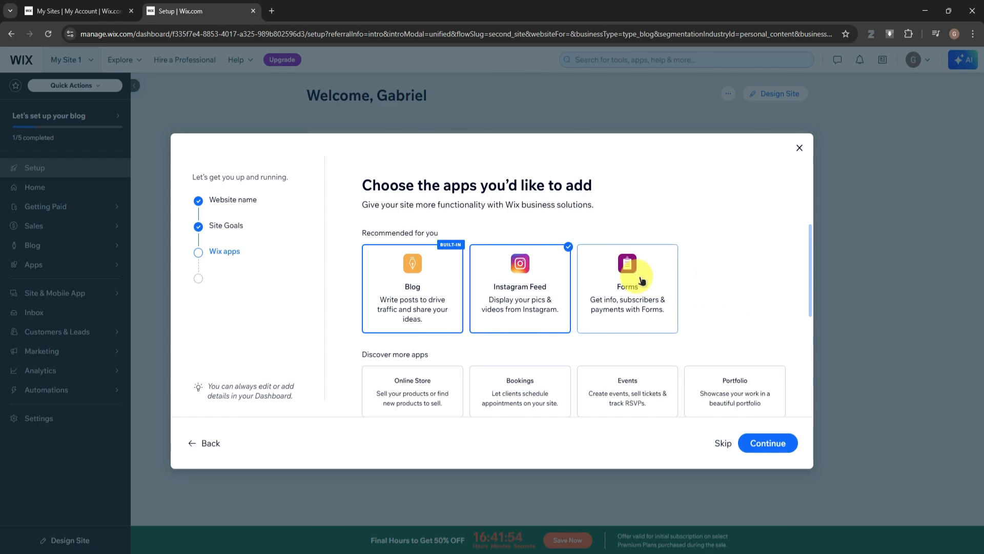
scroll(626, 328, "down", 5)
left_click(764, 442)
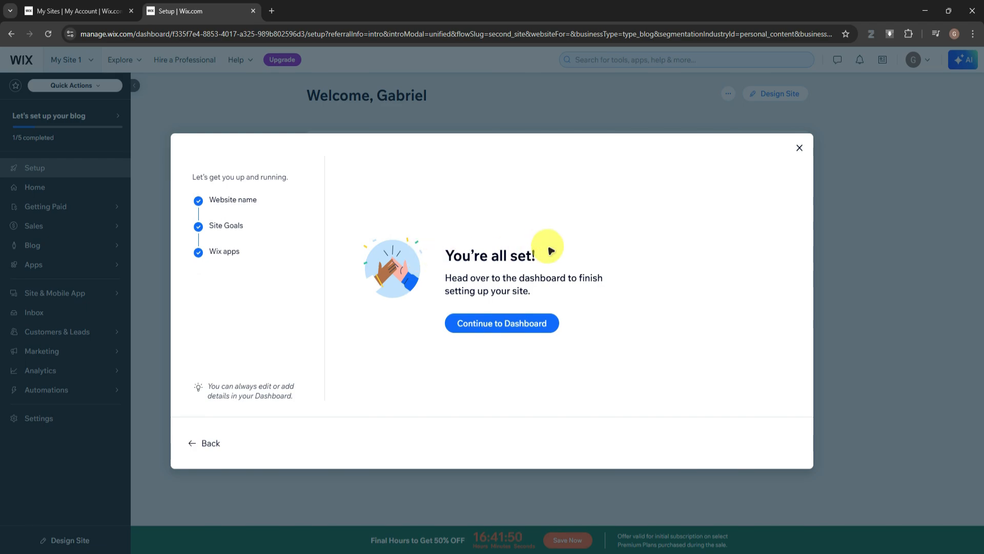
left_click(531, 324)
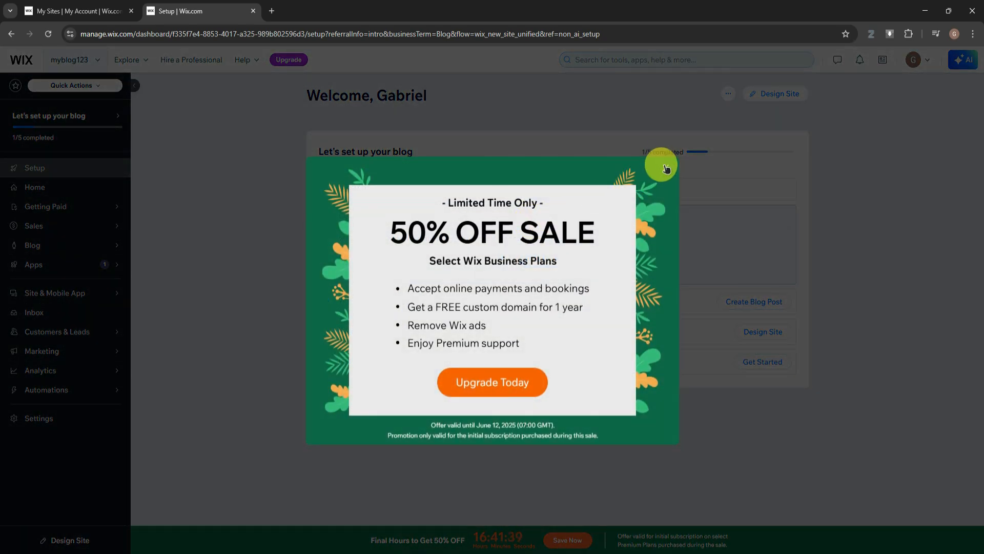
Start designing the site from the dashboard and choose to customize a template
left_click(667, 169)
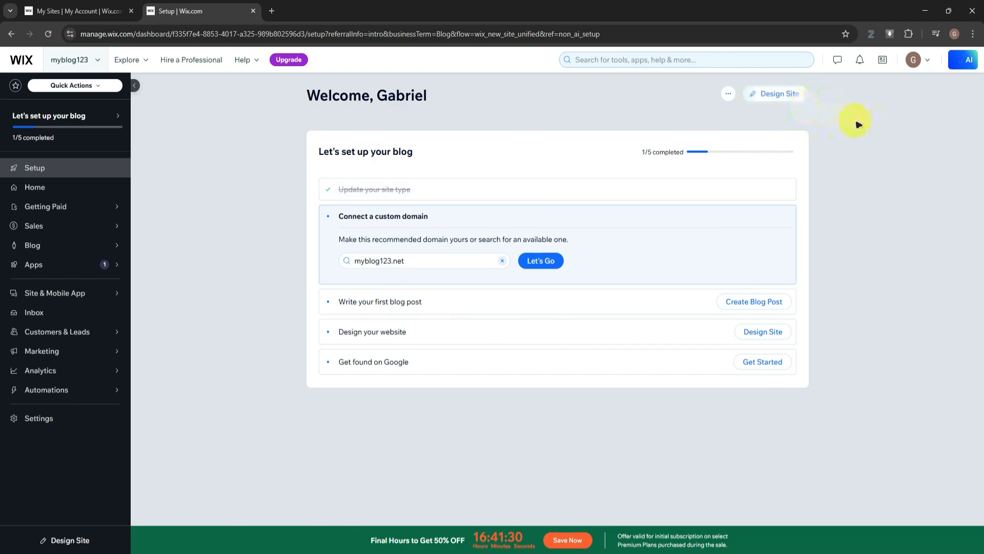
left_click(777, 95)
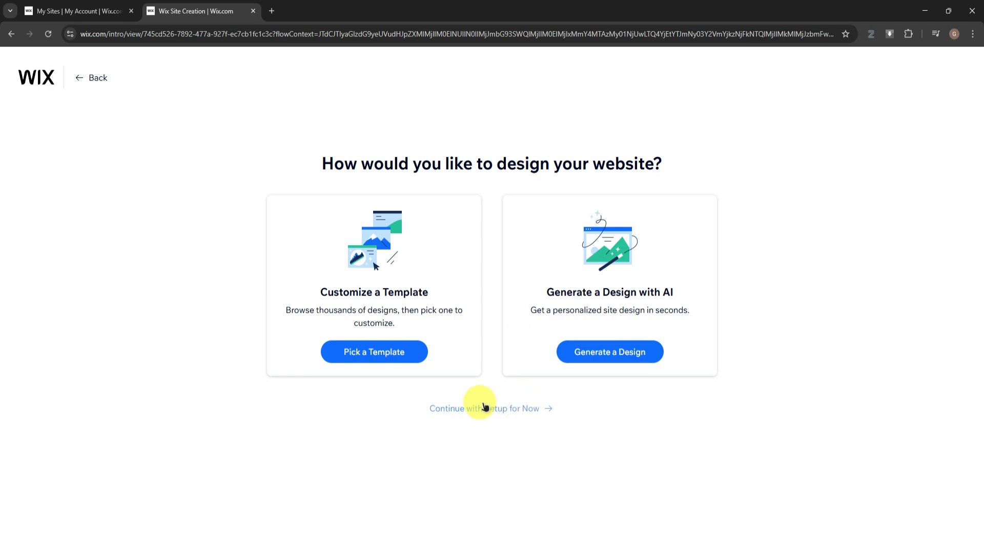
left_click(401, 355)
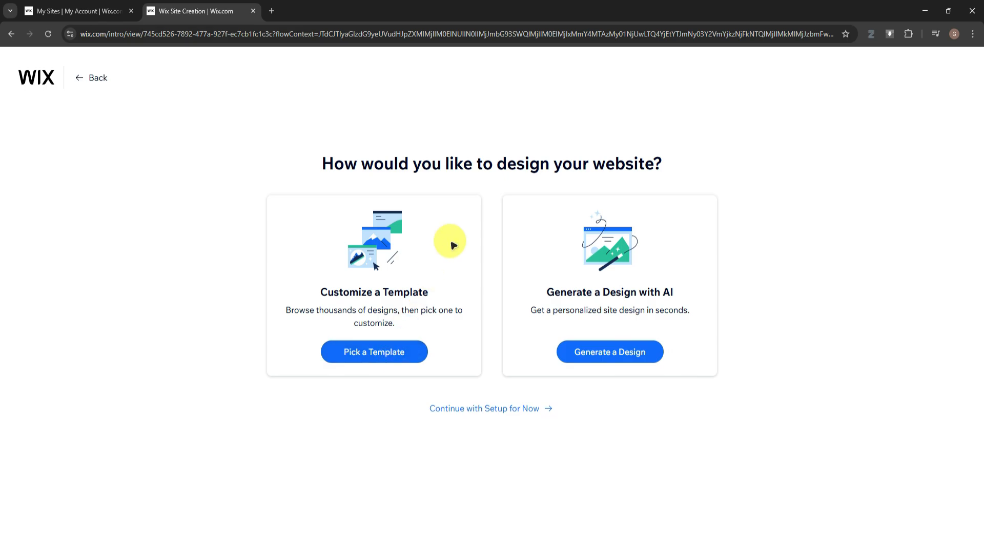
Open the Train of Thought Personal Blog template for editing and dismiss the offer to enhance the AI content
scroll(454, 242, "down", 4)
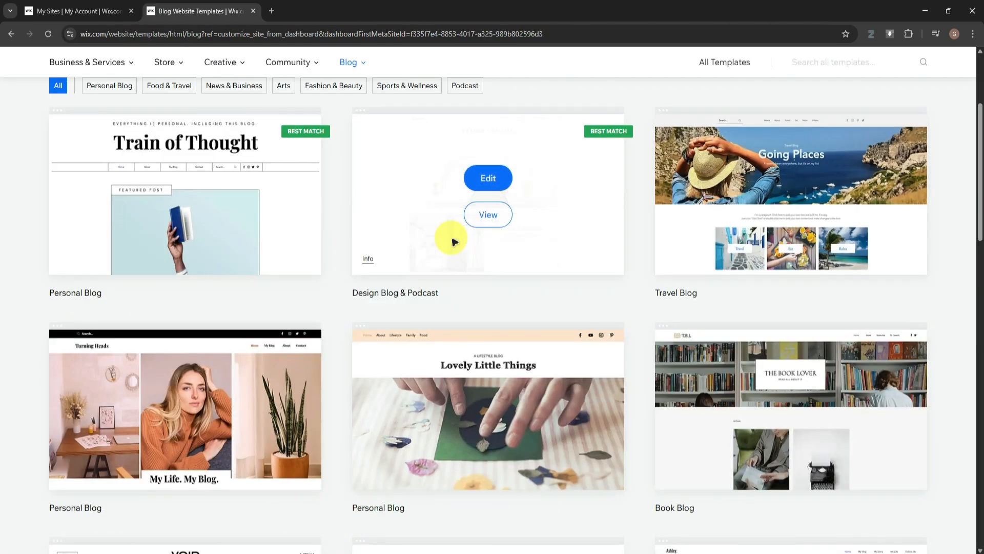
scroll(454, 242, "down", 5)
scroll(454, 242, "up", 6)
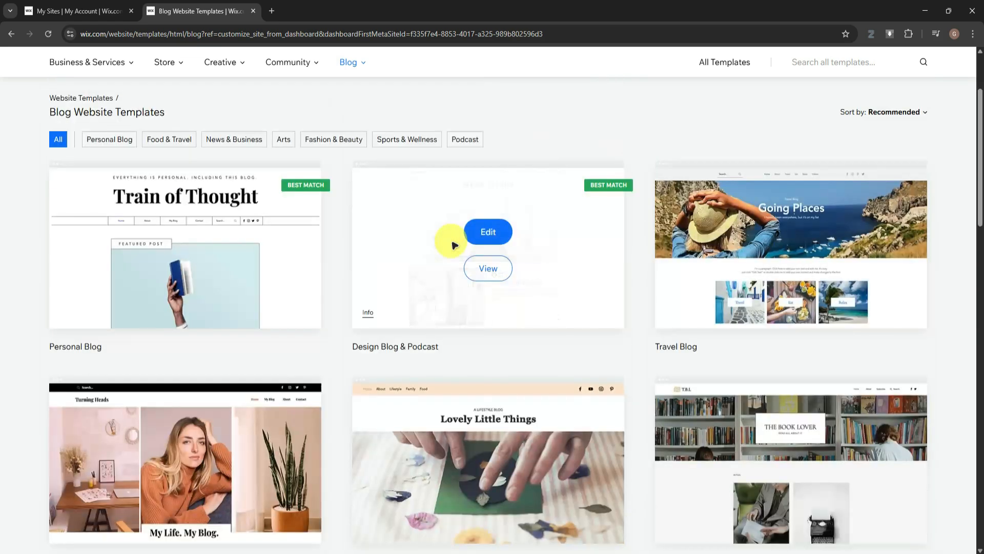
scroll(455, 245, "down", 6)
scroll(454, 245, "up", 7)
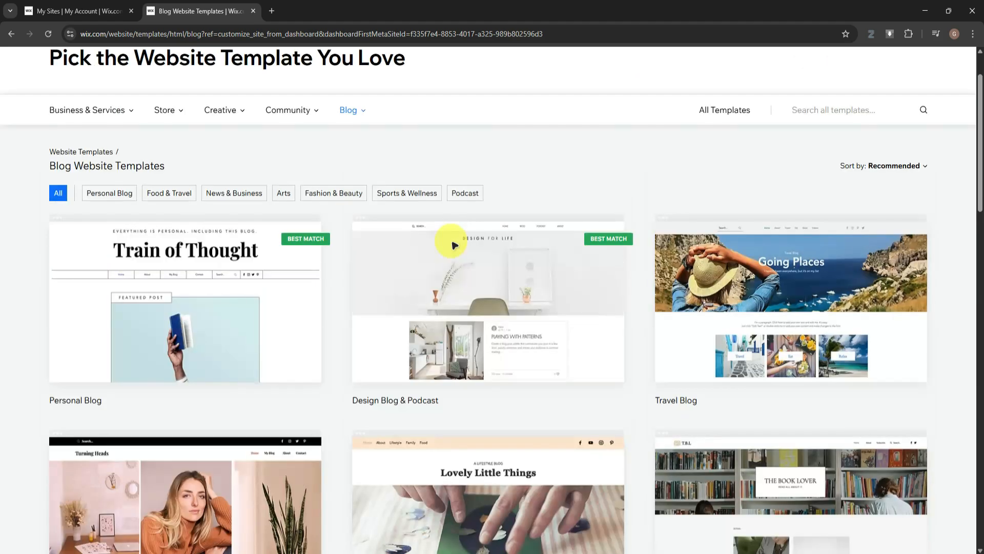
scroll(453, 247, "down", 6)
scroll(453, 247, "down", 5)
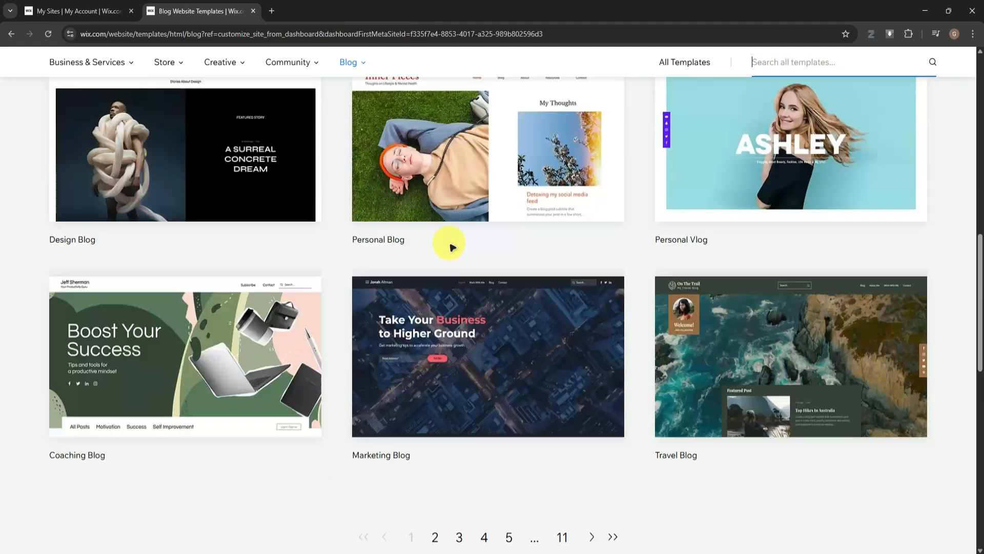
scroll(453, 247, "up", 11)
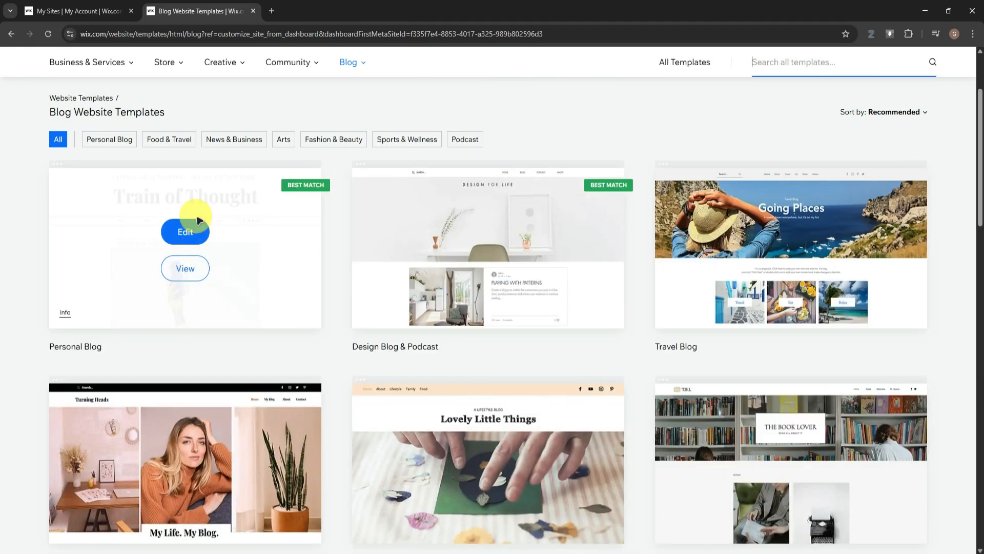
left_click(193, 228)
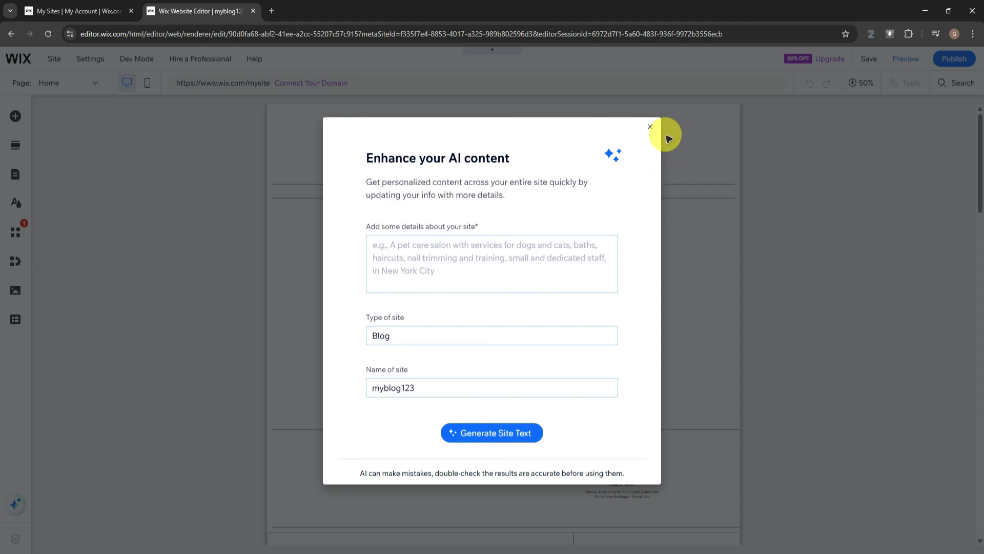
left_click(650, 126)
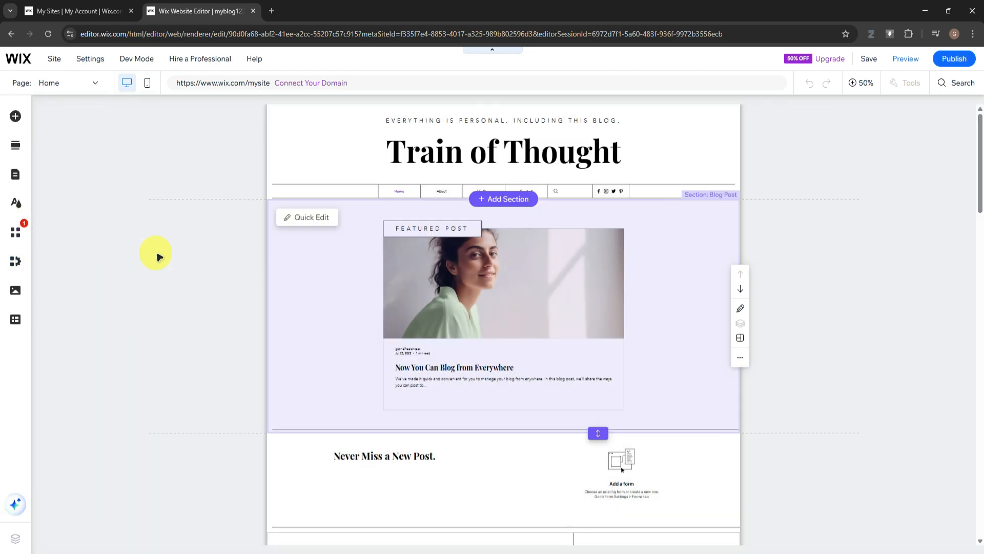
Replace the Train of Thought title in the home page header with MY BLOG
scroll(924, 198, "down", 10)
scroll(916, 201, "up", 10)
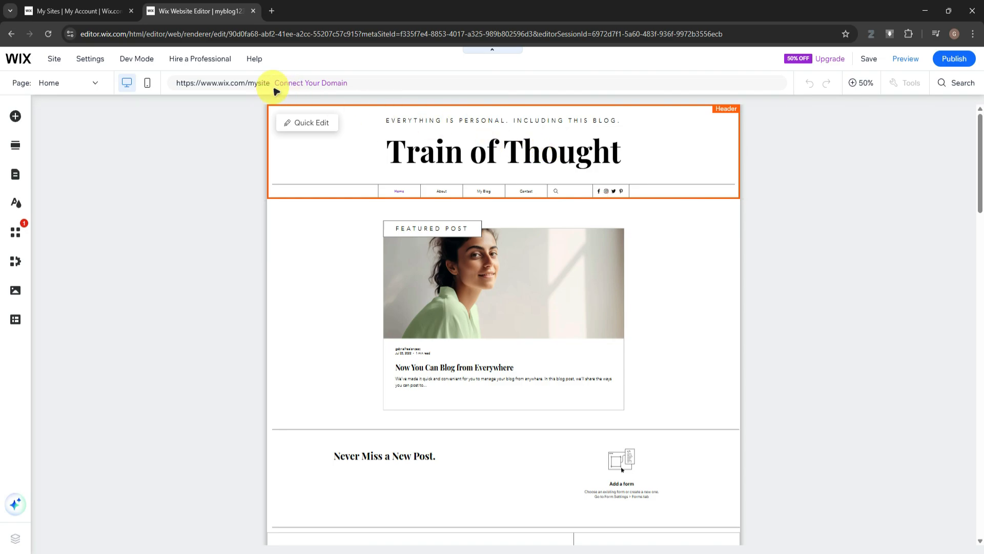
scroll(912, 183, "down", 5)
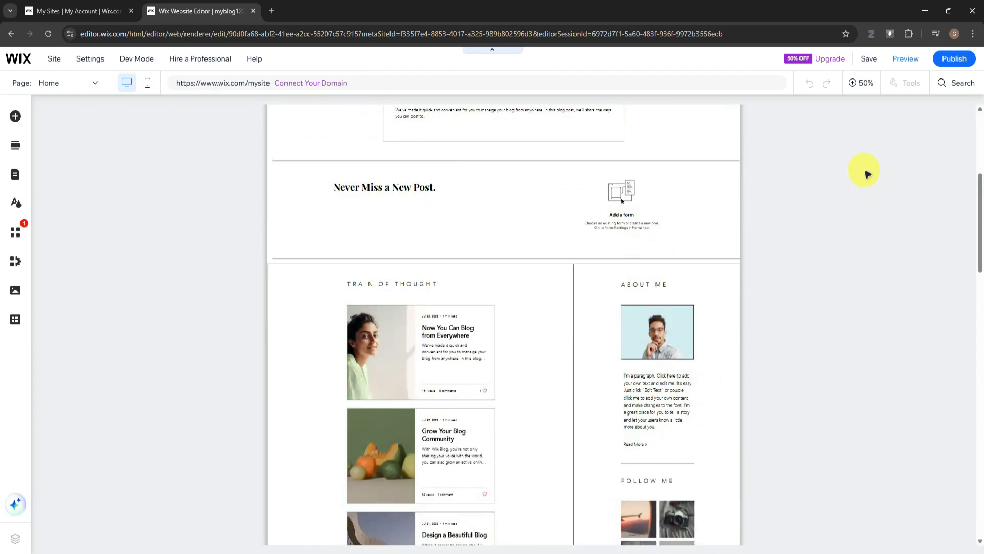
scroll(866, 175, "down", 5)
scroll(863, 171, "up", 6)
scroll(853, 175, "up", 4)
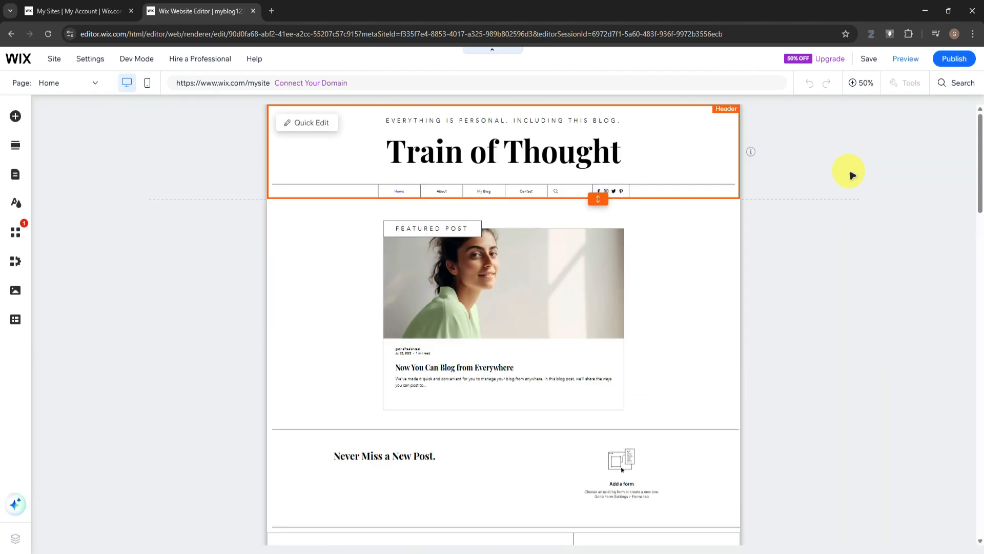
left_click(540, 152)
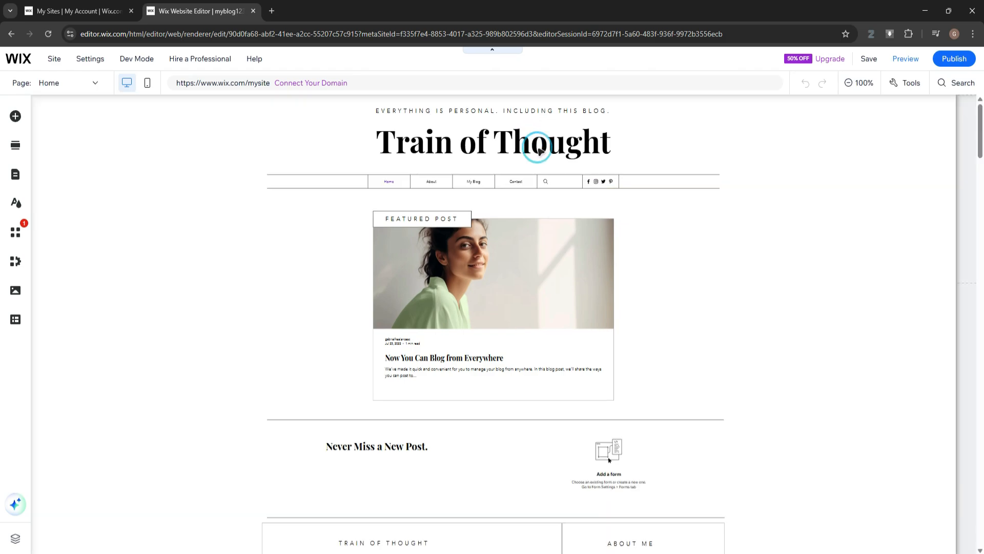
double_click(511, 171)
double_click(514, 173)
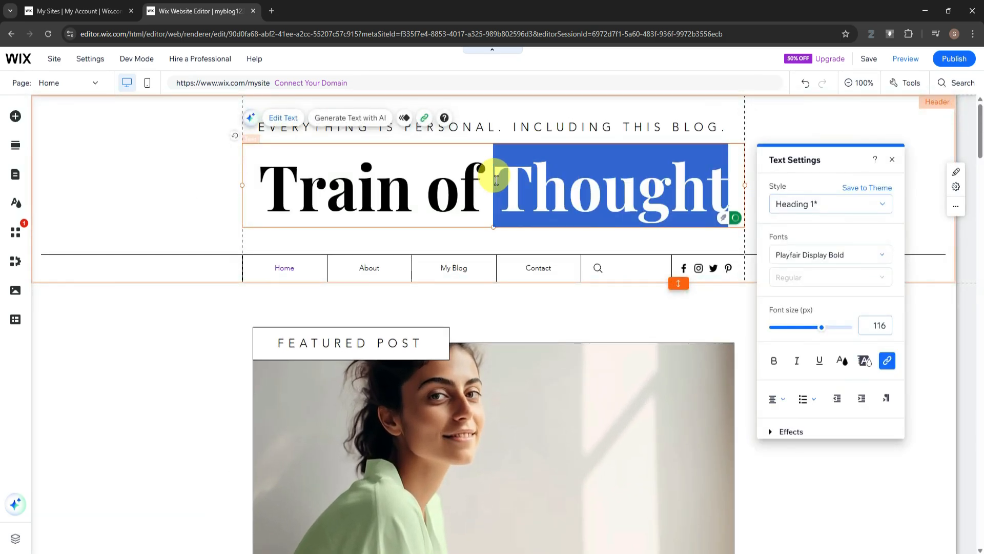
left_click_drag(493, 178, 475, 178)
triple_click(475, 177)
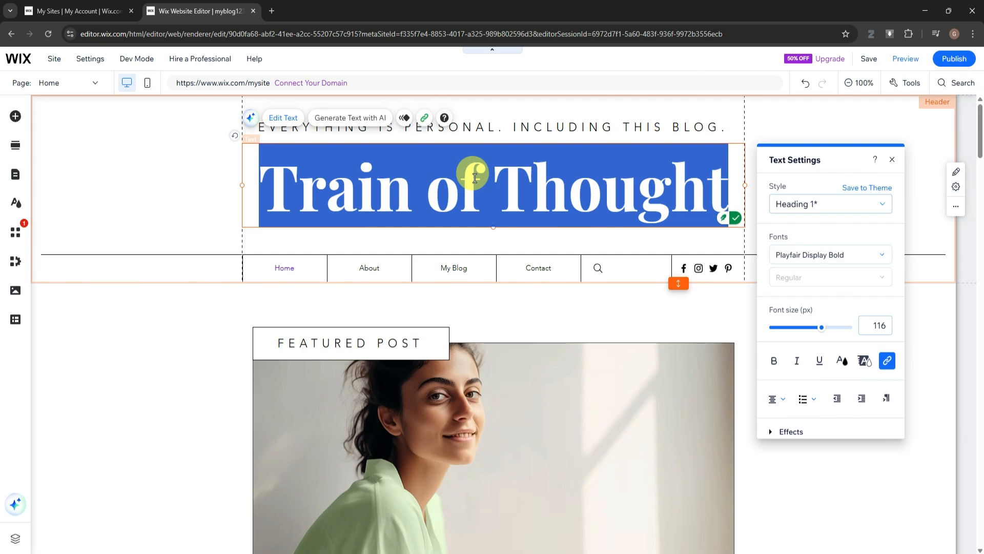
type("M")
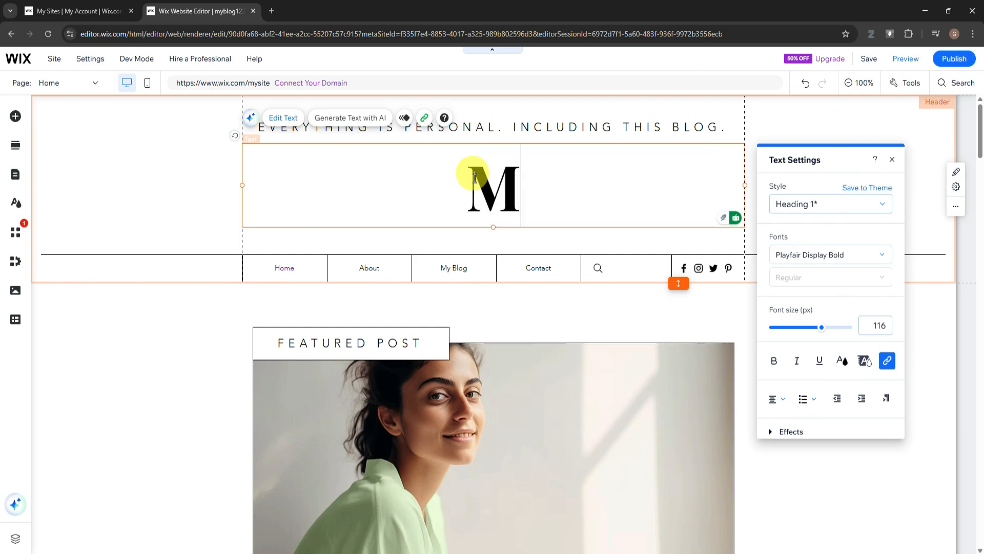
type("Y BLOG")
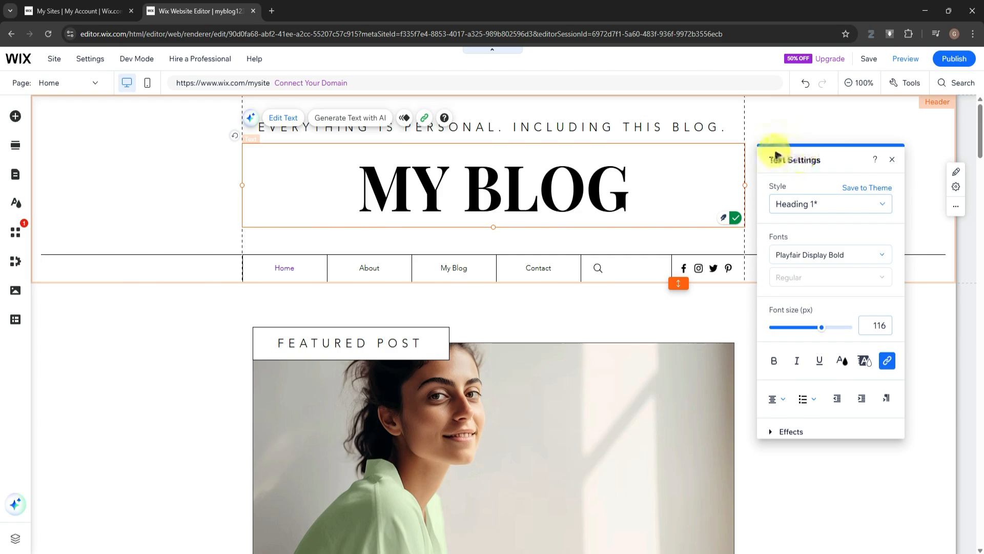
Review the style, font and formatting options for the header title, leaving them as they are, and close the text settings
left_click(825, 204)
left_click(826, 203)
left_click(811, 255)
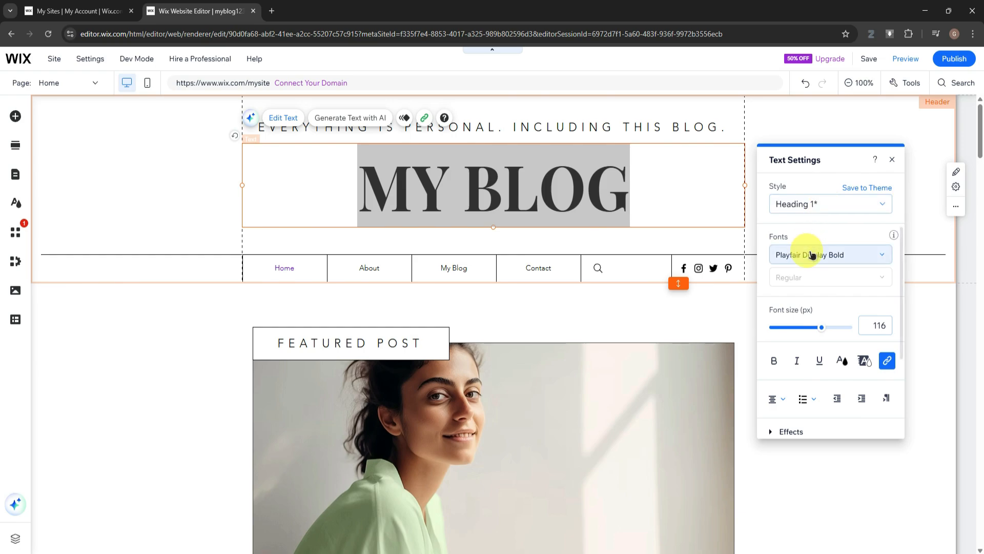
left_click(813, 257)
left_click(816, 257)
scroll(848, 283, "down", 2)
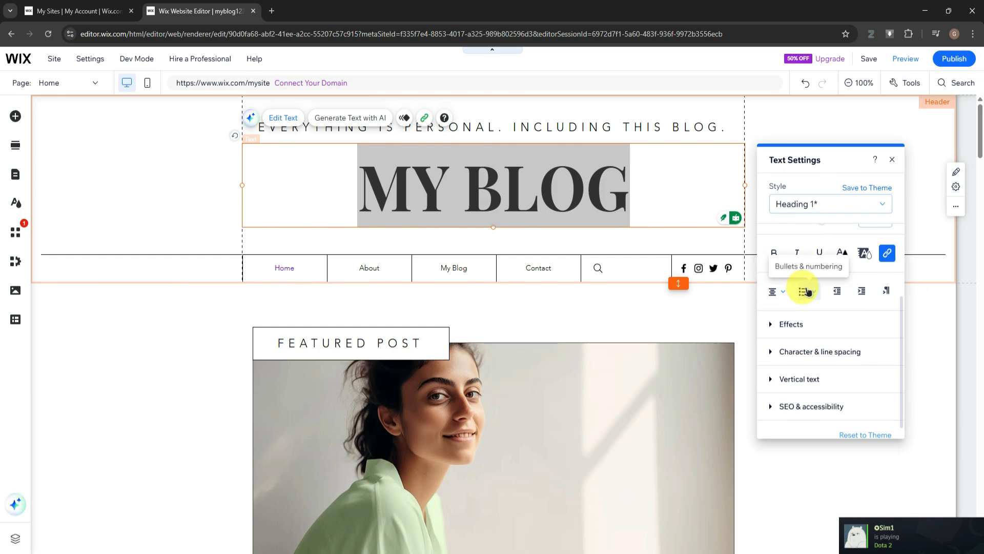
scroll(807, 292, "down", 1)
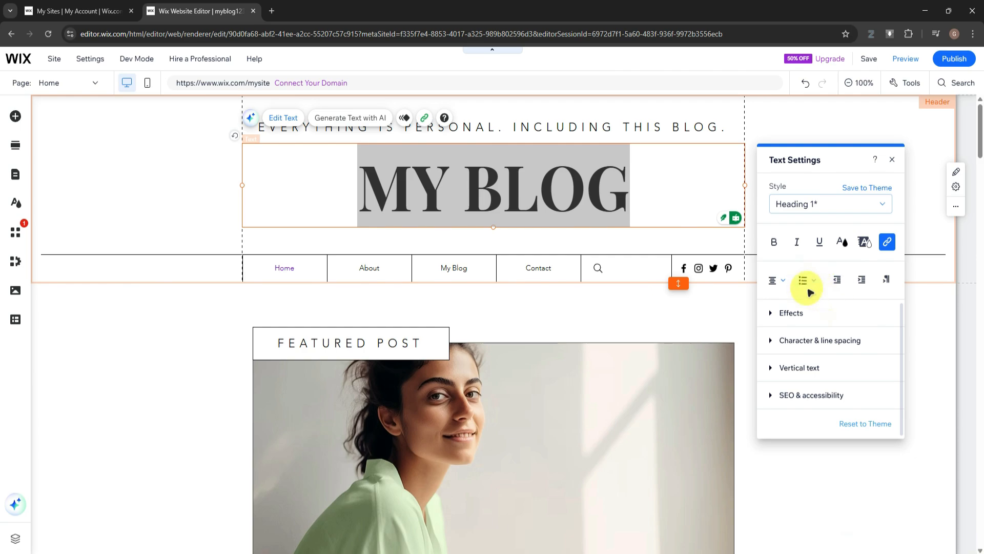
scroll(810, 290, "up", 3)
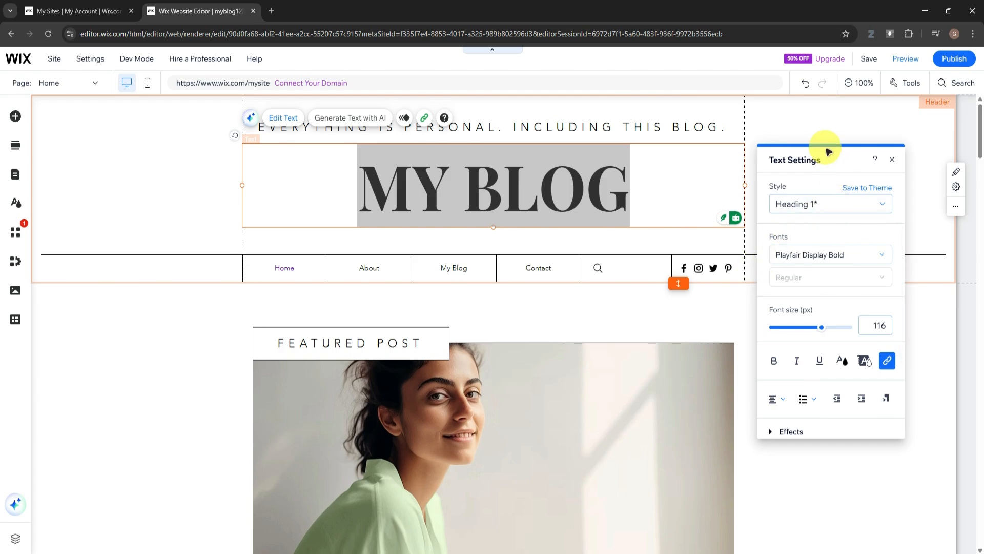
left_click(892, 159)
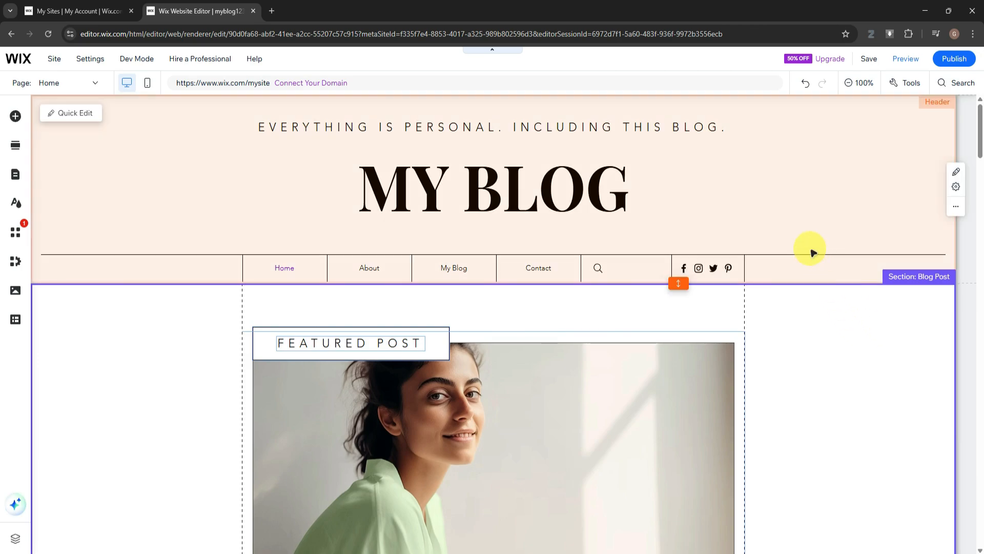
Open the settings of the featured post list and look through its display, layout and design options
scroll(611, 248, "down", 3)
left_click(611, 248)
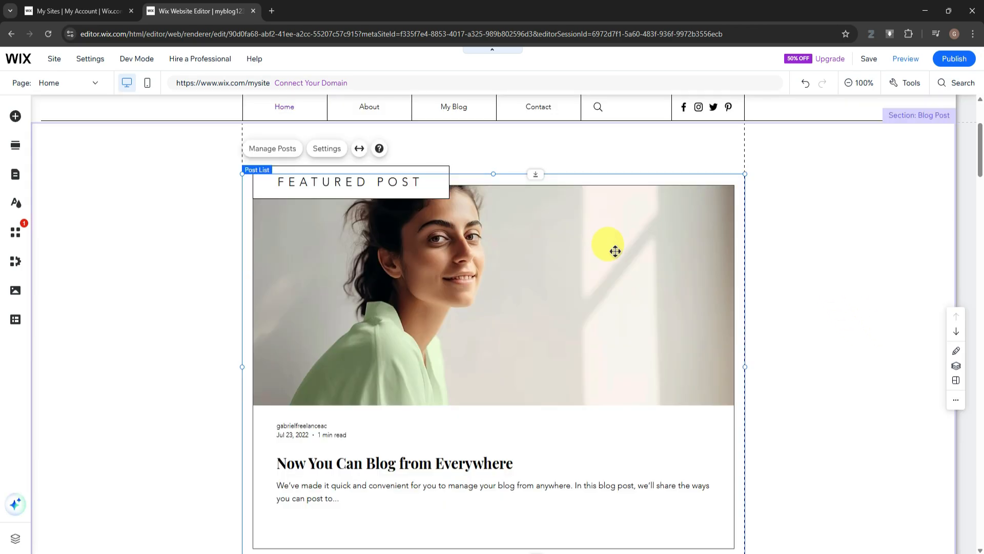
scroll(610, 253, "down", 5)
scroll(566, 258, "up", 6)
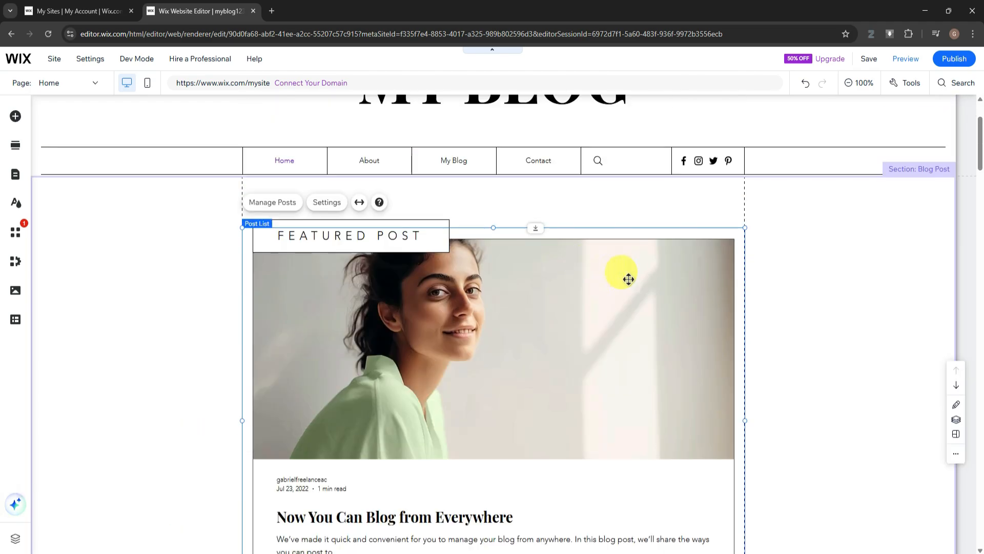
left_click(306, 203)
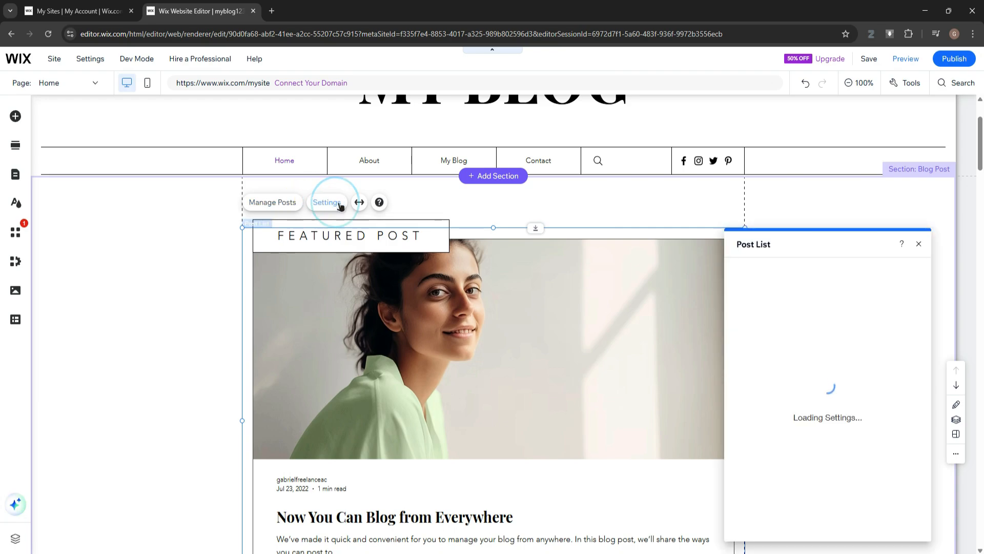
left_click(762, 294)
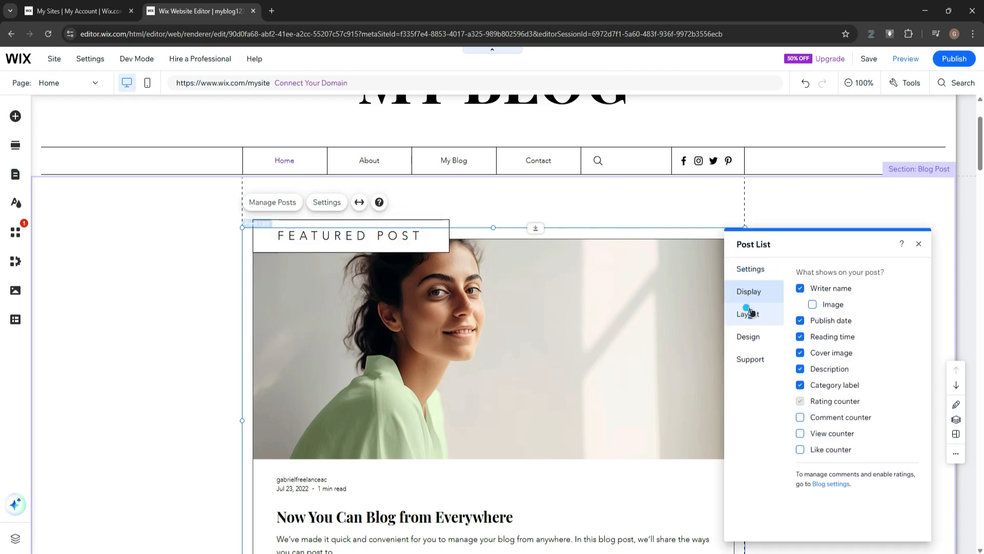
left_click(748, 314)
left_click(748, 333)
left_click(746, 270)
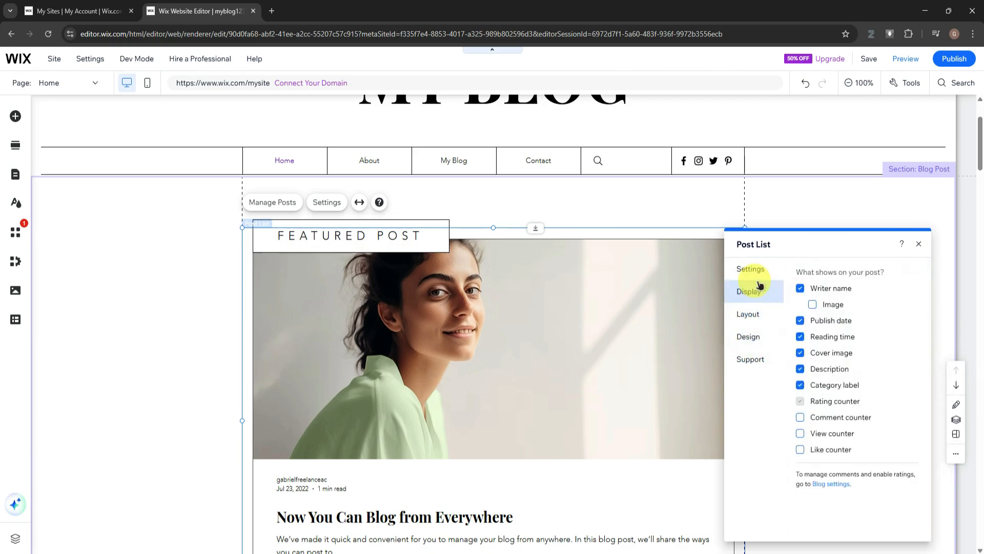
scroll(569, 354, "down", 2)
Show the writer's image, comment counter, view counter and like counter on the featured post
left_click(750, 297)
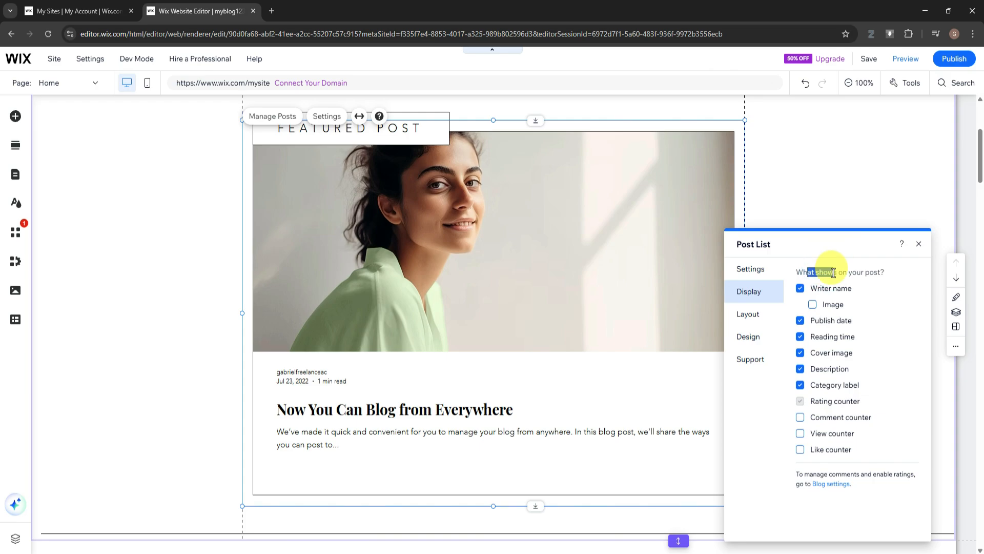
left_click_drag(833, 272, 884, 273)
left_click(812, 306)
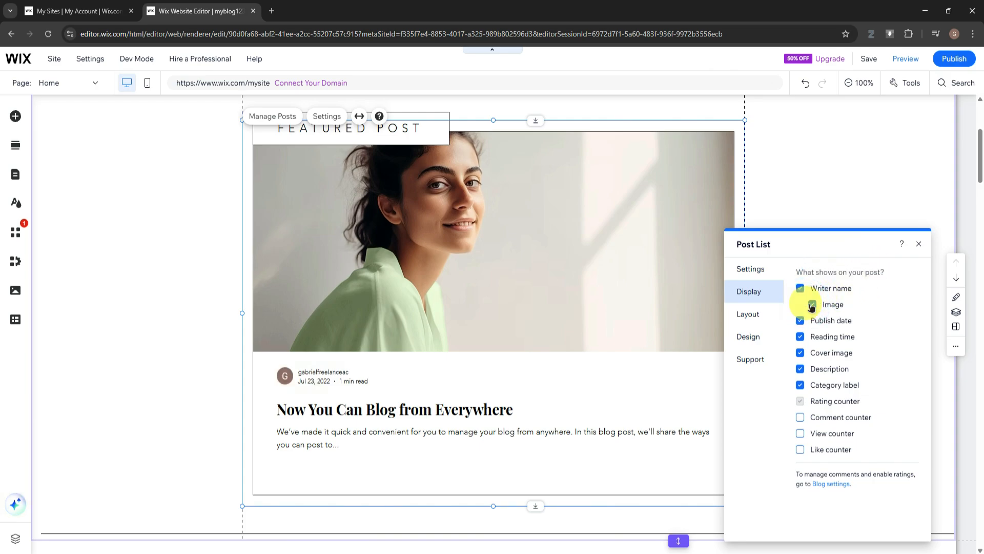
left_click(801, 418)
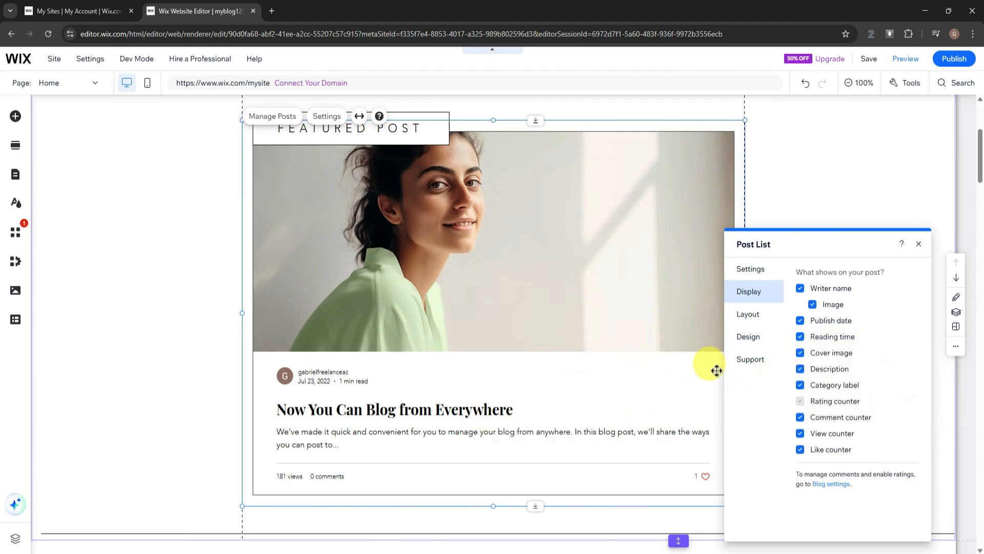
Try the Classic, Editorial, Slider, Side by side and Magazine layouts on the featured post list and return to One column
left_click(753, 317)
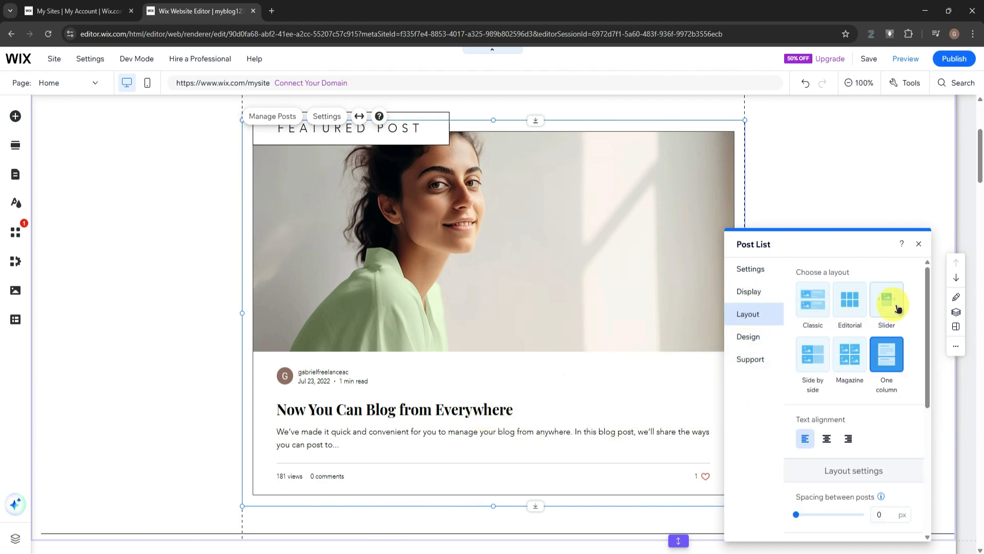
left_click(817, 300)
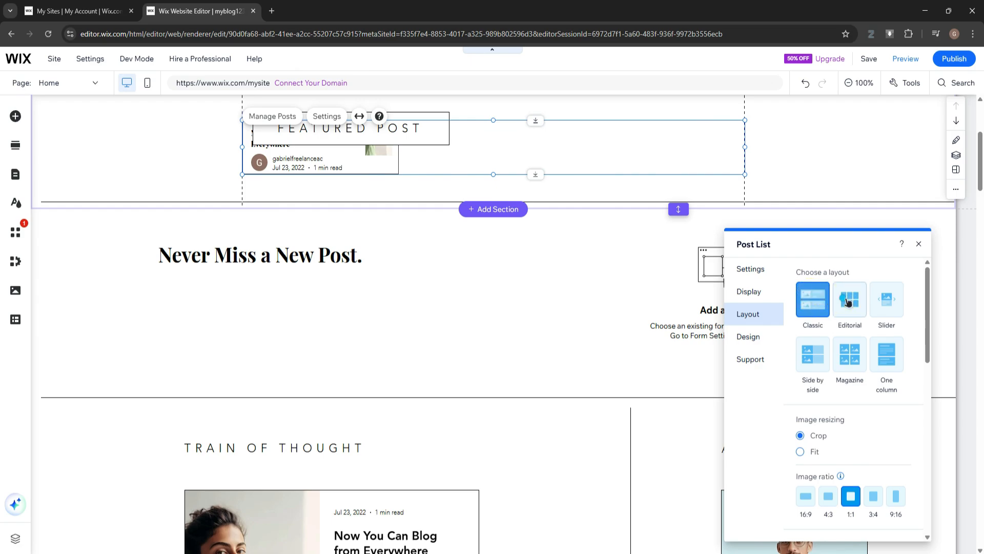
left_click(848, 302)
left_click(885, 305)
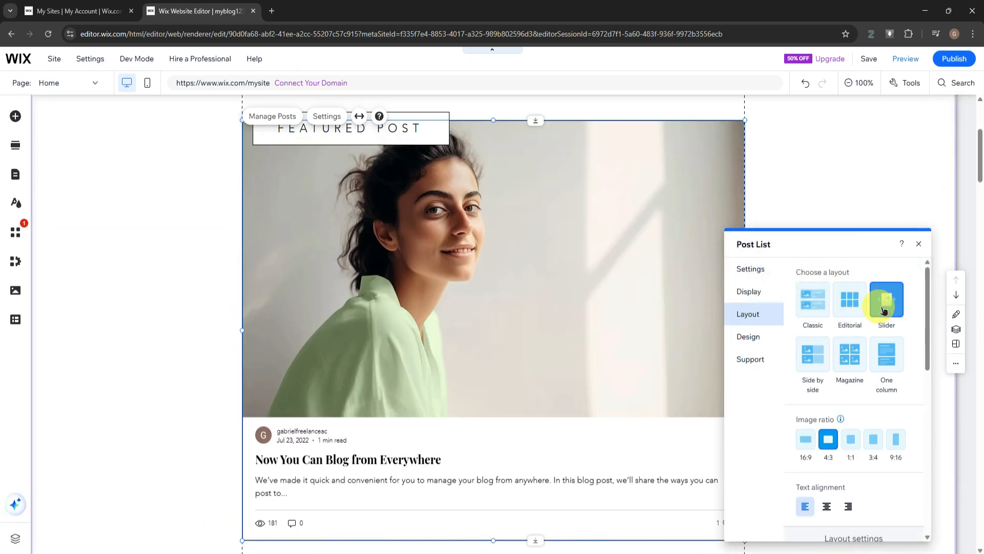
left_click(816, 351)
left_click(849, 353)
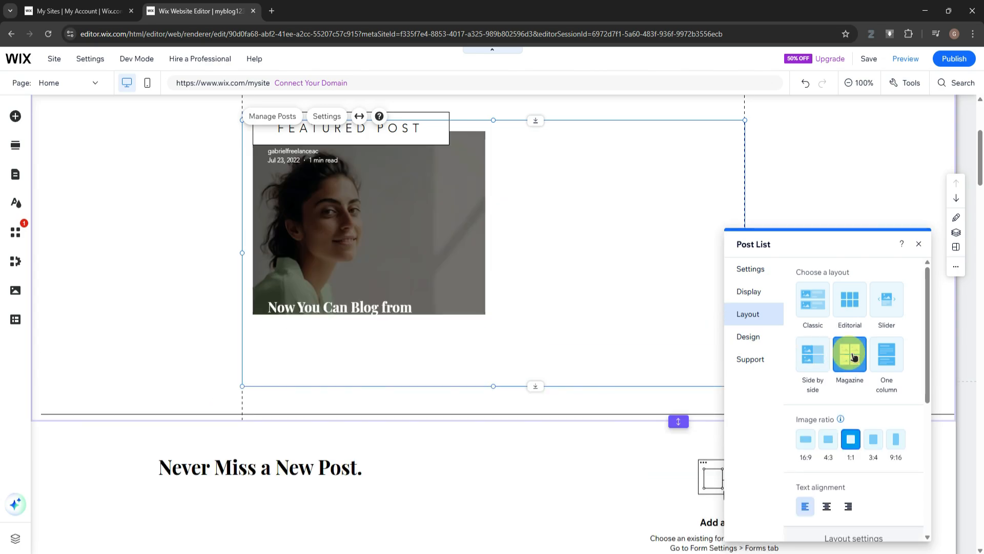
left_click(891, 361)
Examine the post list's design options for posts, category labels, ratings and videos, check its general settings, and close them
left_click(749, 336)
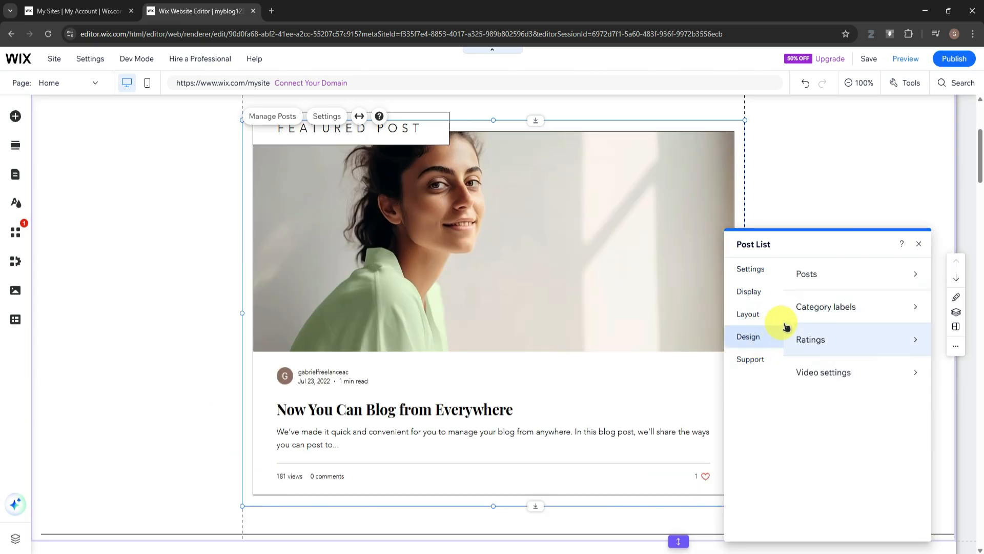
left_click(820, 272)
scroll(856, 379, "down", 2)
scroll(851, 364, "up", 2)
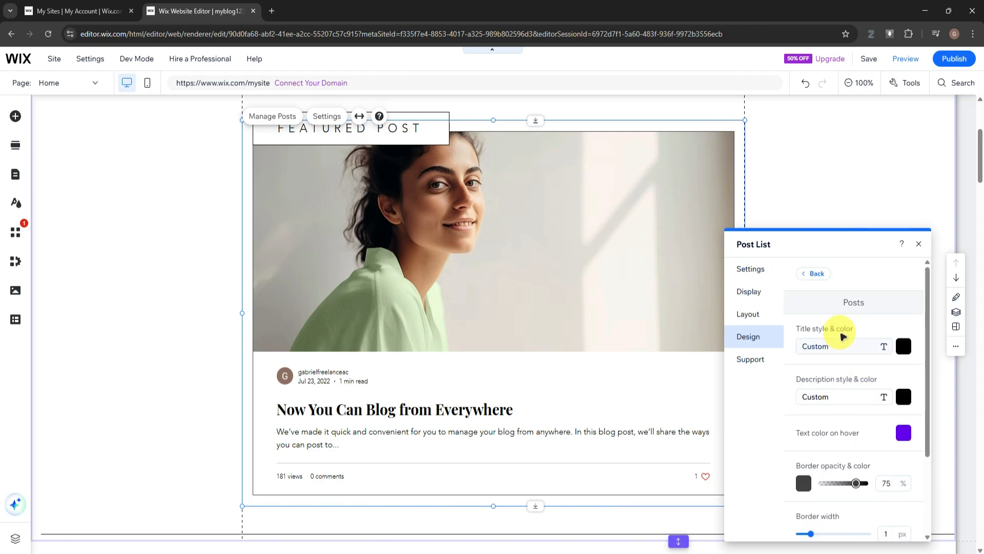
scroll(823, 318, "down", 2)
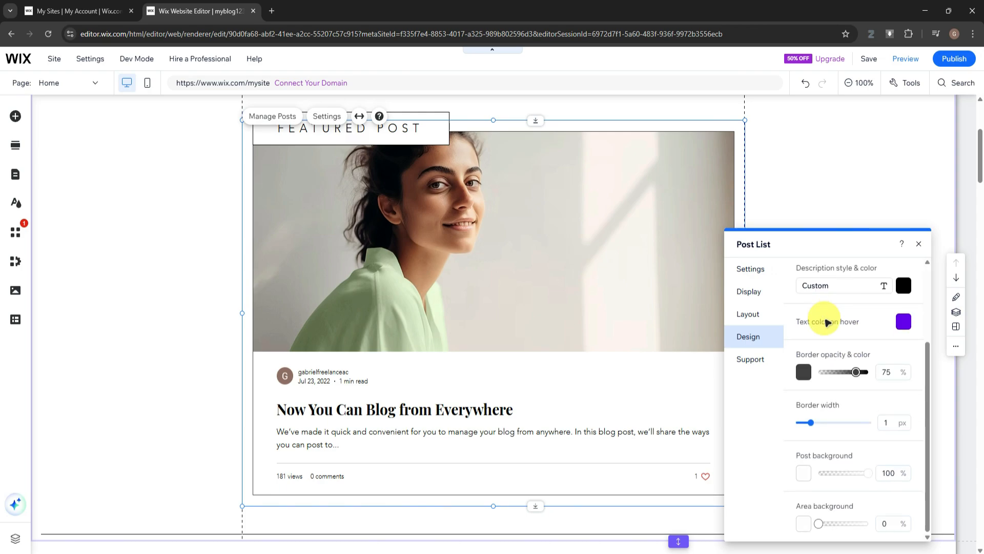
scroll(800, 346, "up", 2)
left_click(813, 275)
left_click(836, 341)
scroll(842, 364, "down", 1)
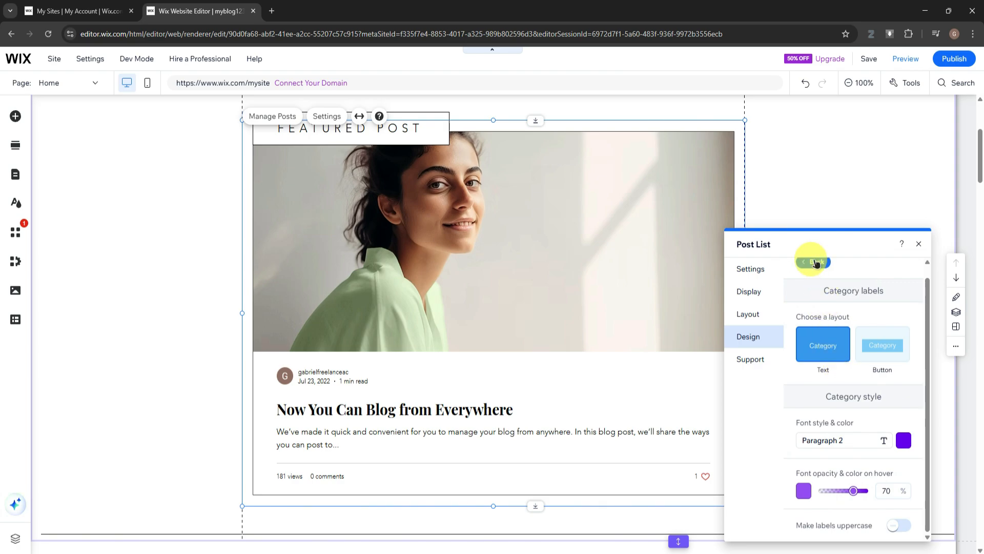
left_click(814, 260)
left_click(828, 338)
left_click(809, 272)
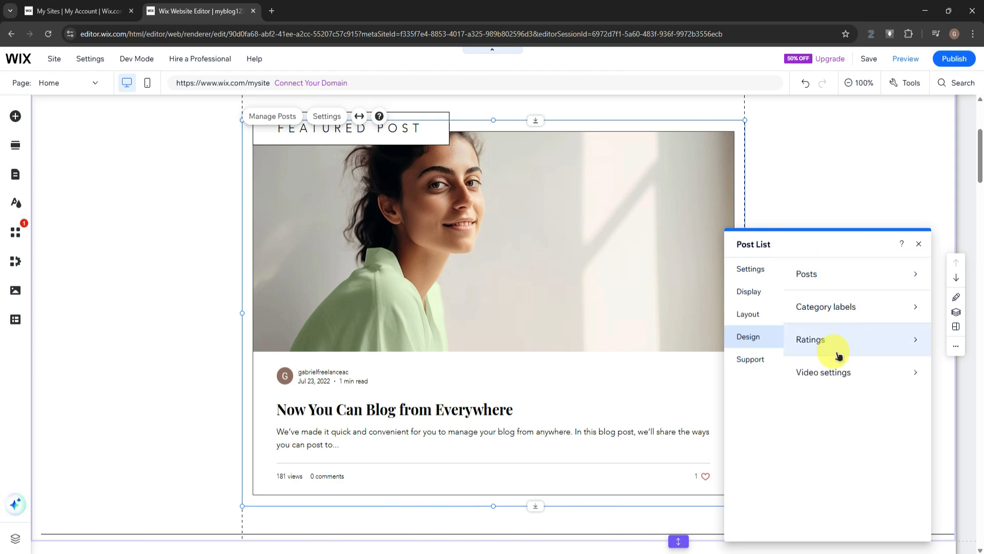
left_click(833, 371)
left_click(748, 271)
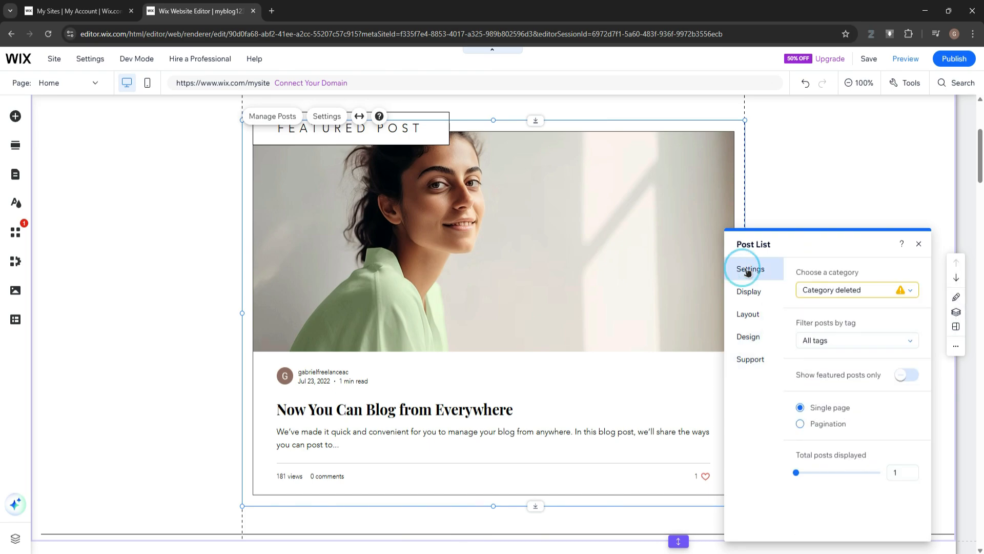
left_click(919, 243)
Create a new blog post titled "Sample Blog" with the body text "Hello"
scroll(485, 299, "up", 4)
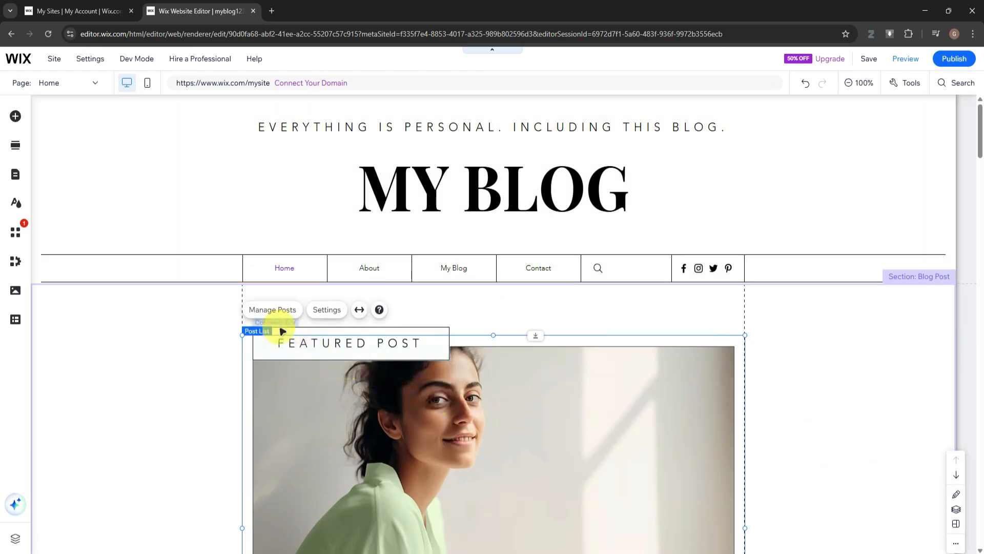
left_click(276, 309)
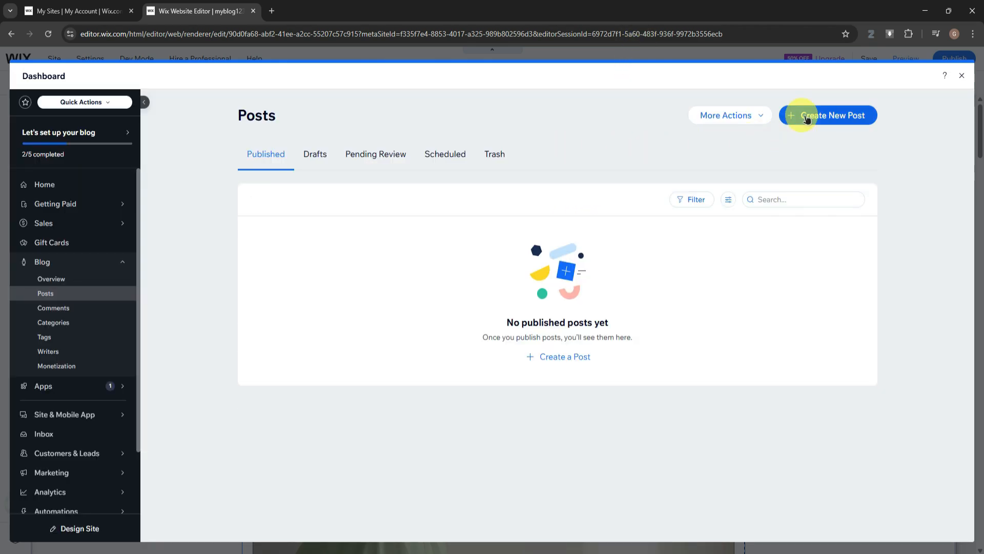
left_click(806, 117)
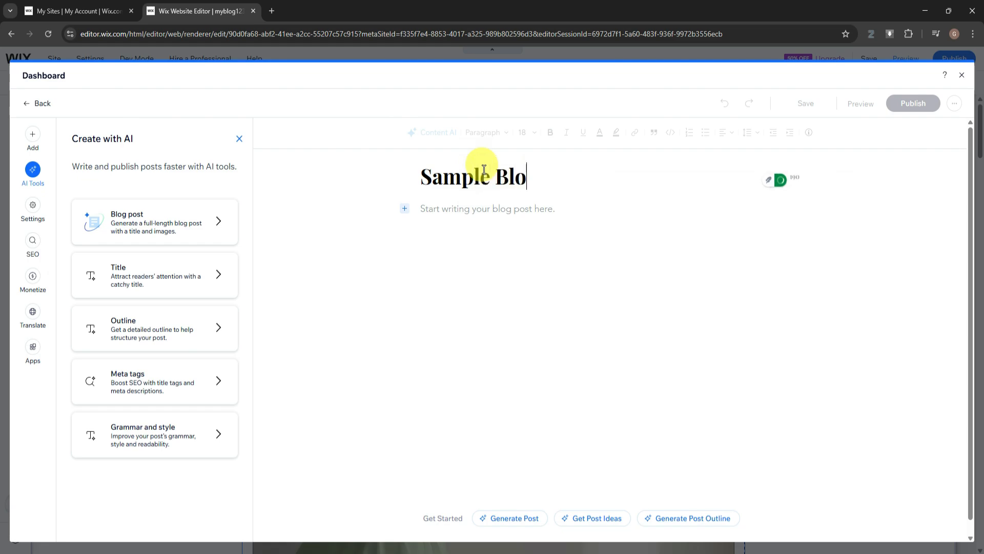
left_click(488, 208)
type("He;;")
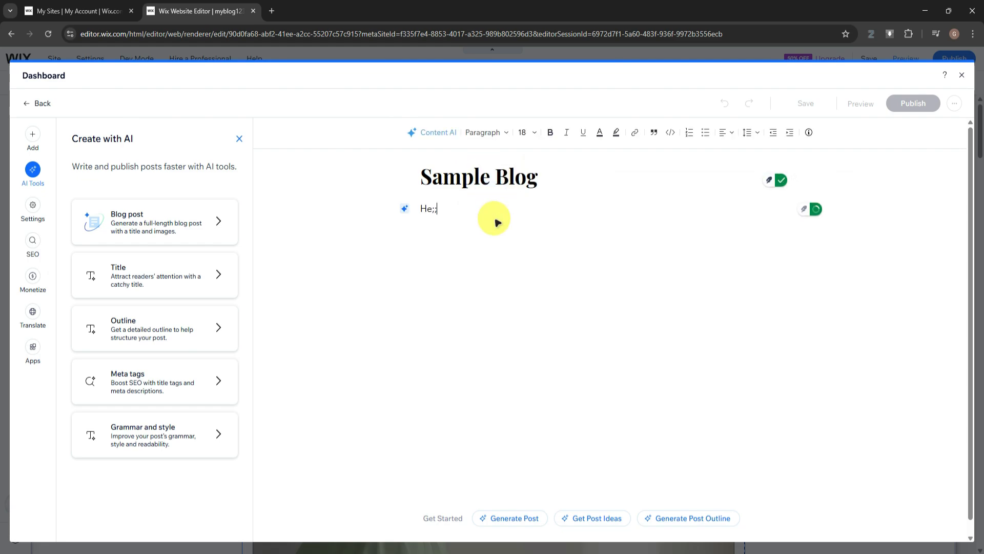
type("p")
key("BackSpace")
key("BackSpace")
key("BackSpace")
type("llo")
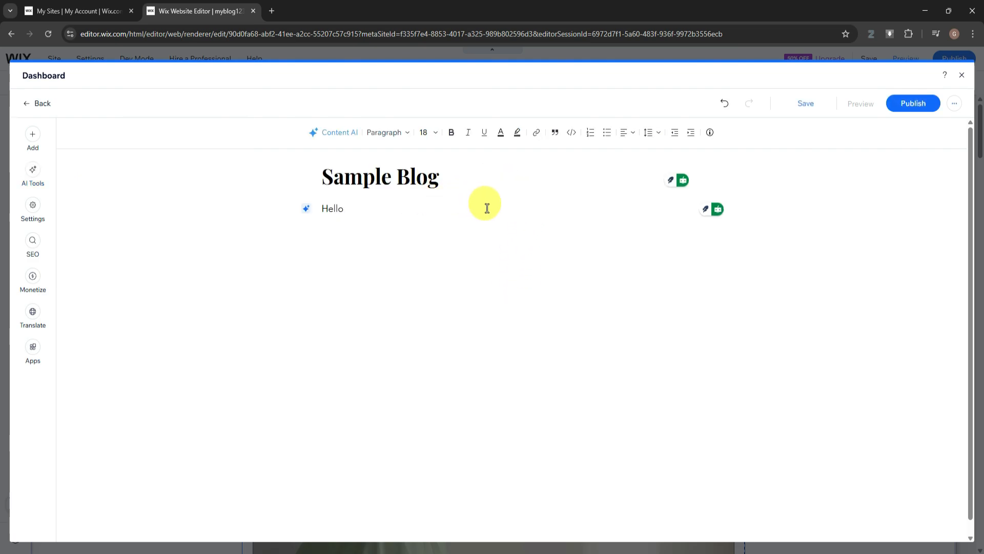
Insert an animated toast graphic with the word "Good" from the GIFs and stickers library below the Hello text
left_click(33, 137)
left_click(123, 200)
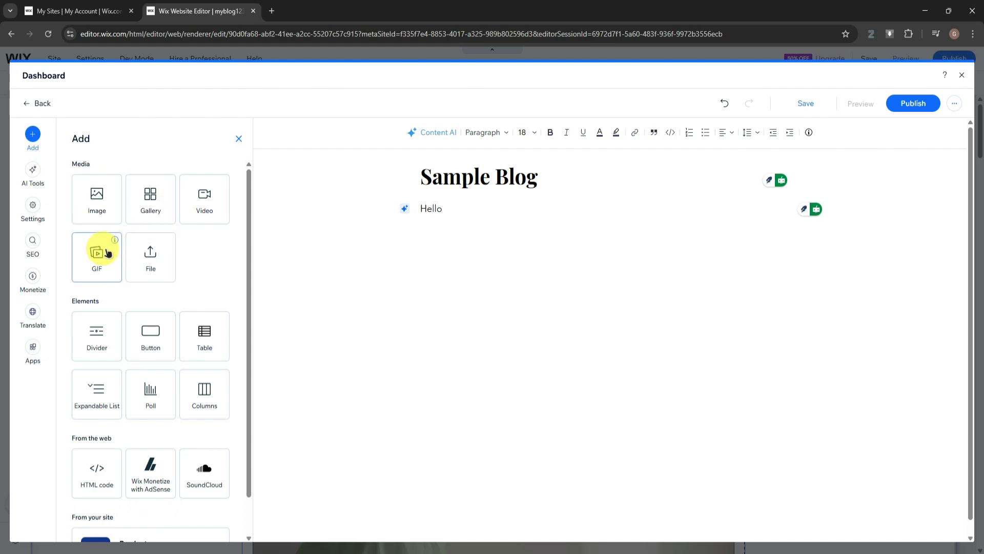
scroll(166, 256, "down", 1)
scroll(154, 254, "up", 1)
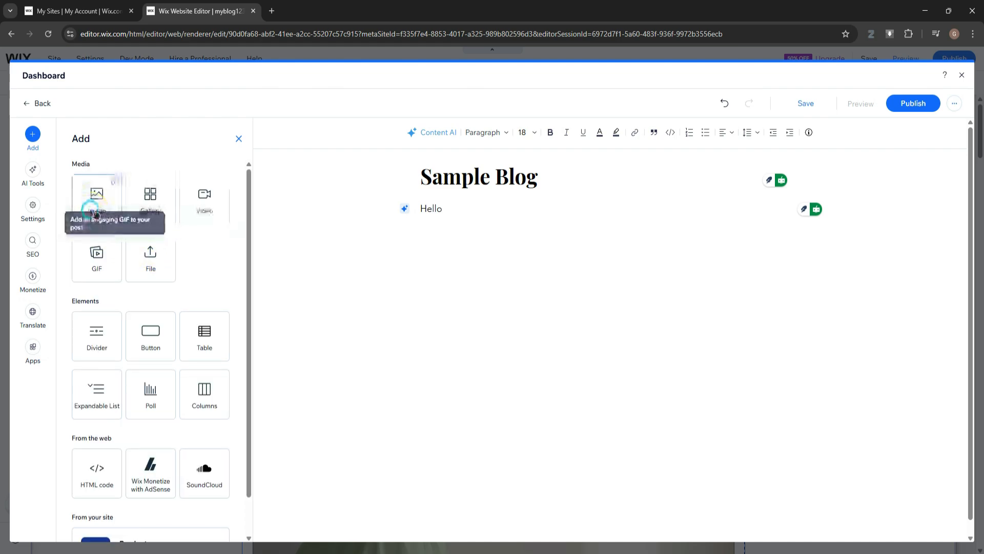
left_click(96, 251)
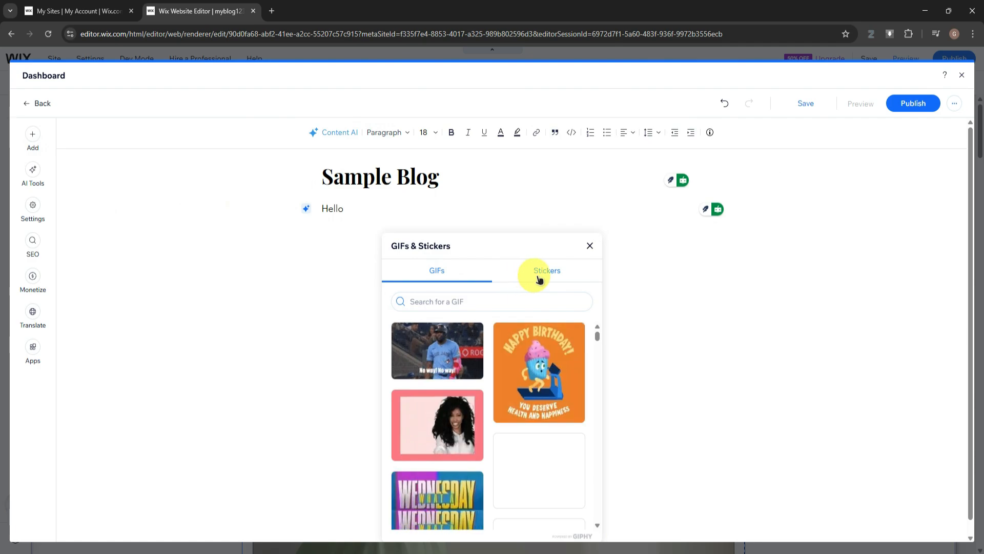
left_click(552, 355)
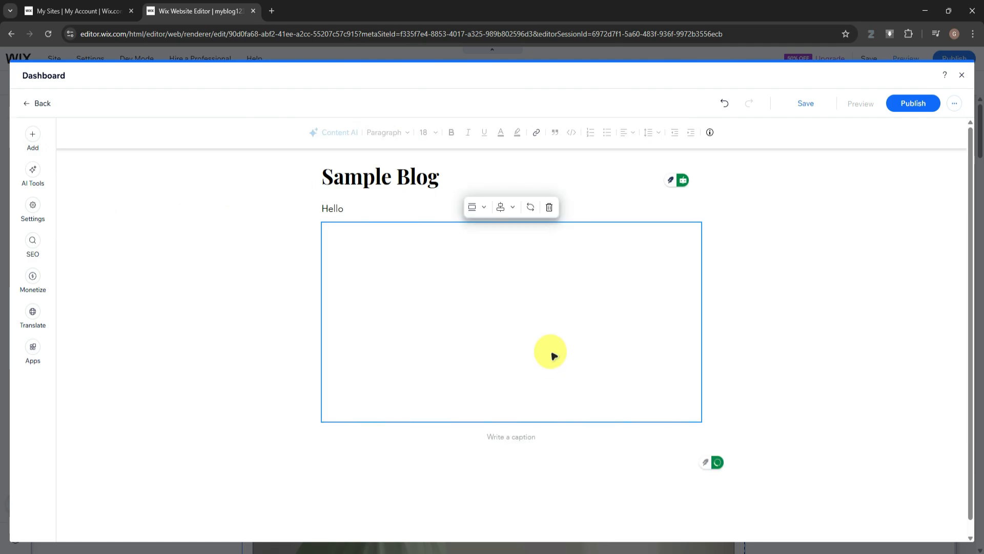
Set the post's featured image to "Businessman in the Office" from the Media from Wix collection
left_click(33, 205)
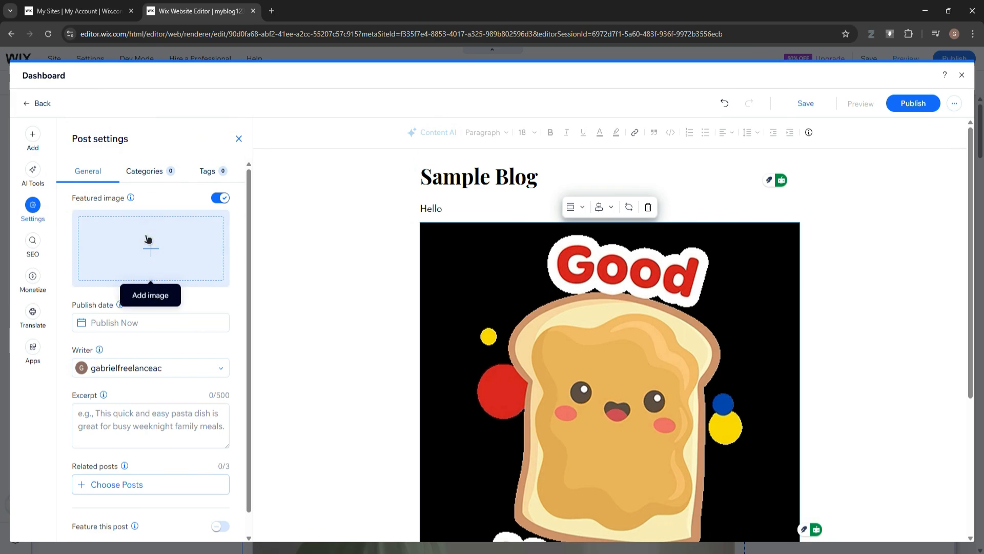
left_click(150, 255)
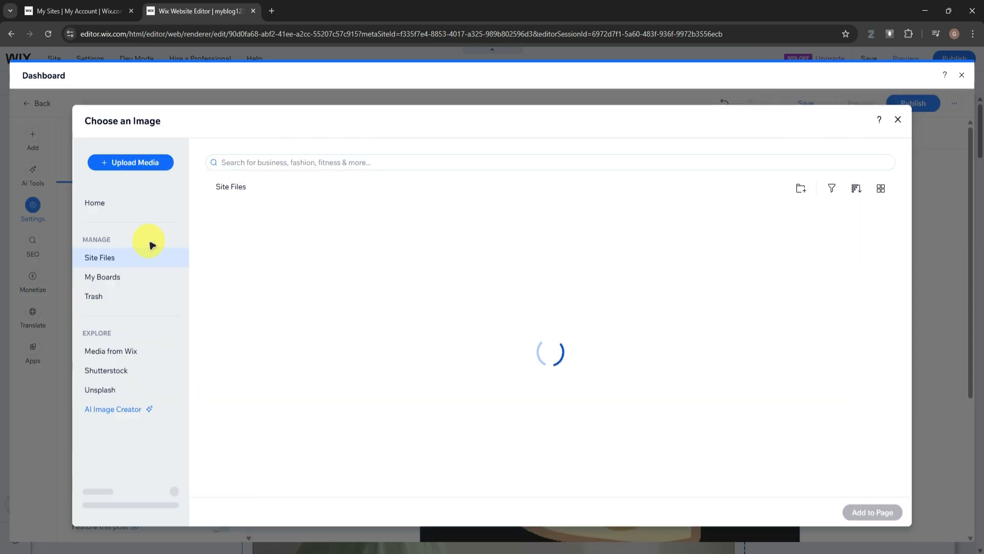
left_click(138, 254)
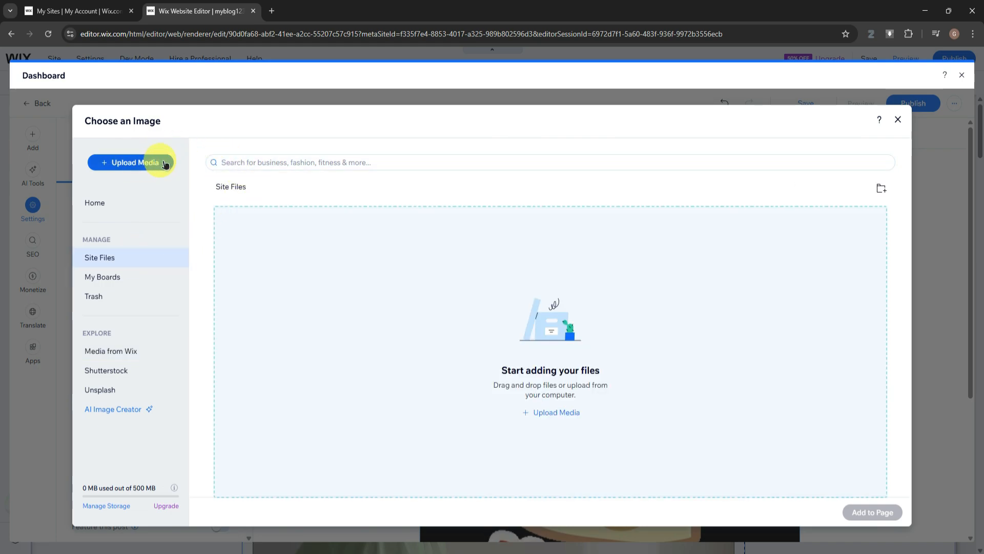
left_click(136, 352)
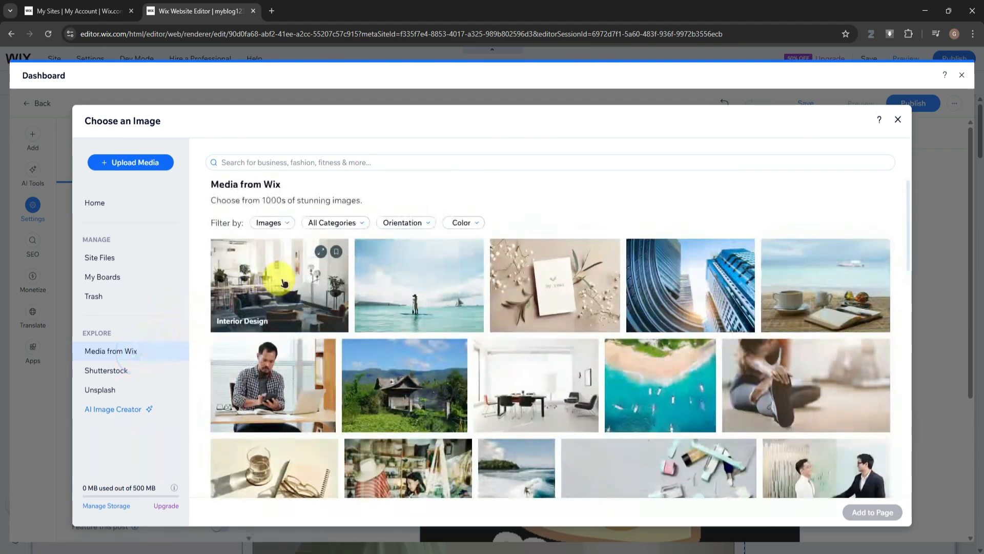
scroll(571, 308, "down", 4)
scroll(571, 308, "up", 4)
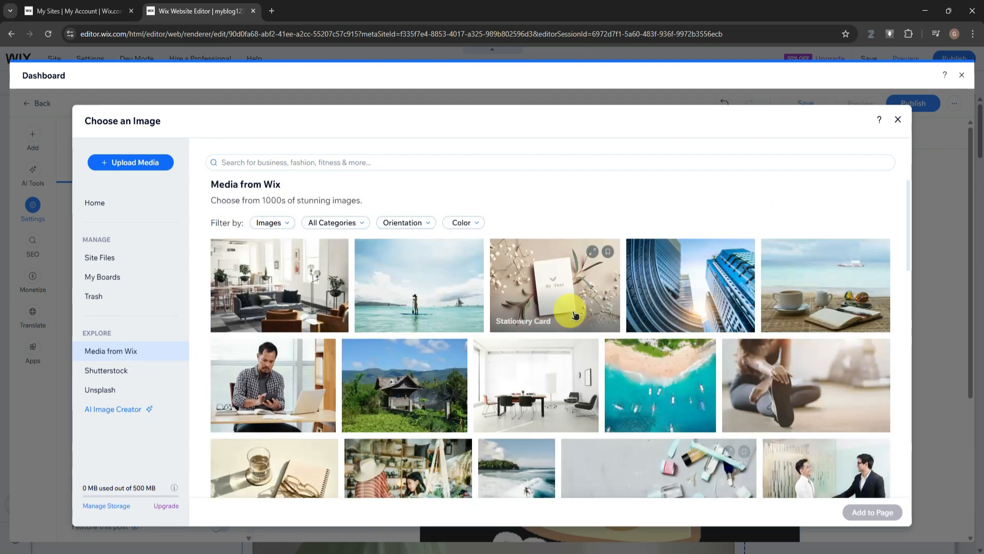
scroll(571, 311, "down", 10)
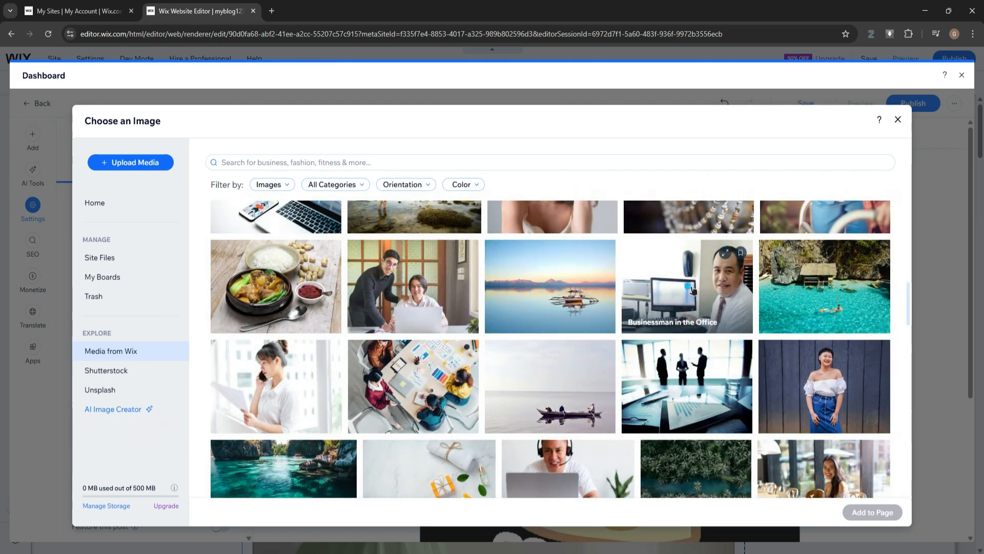
left_click(692, 290)
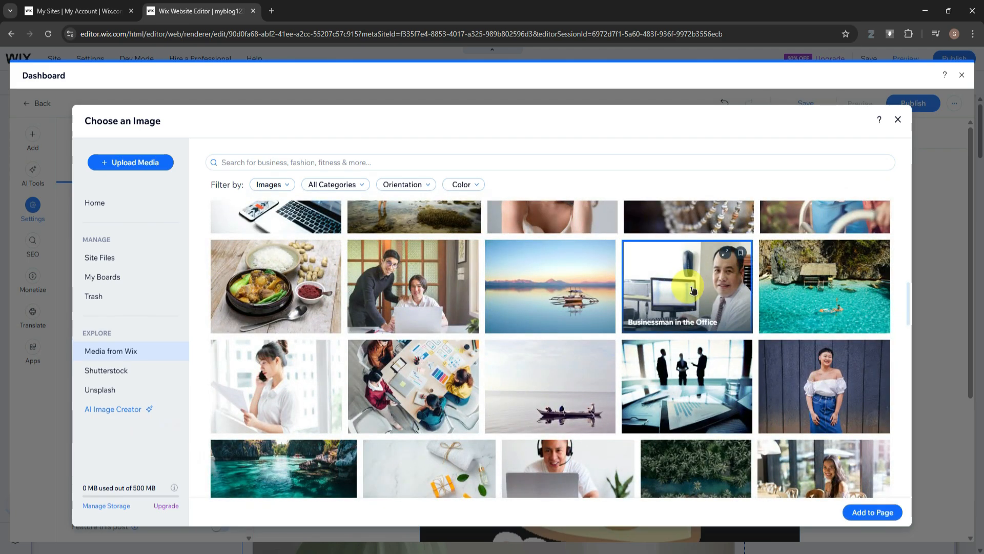
left_click(872, 512)
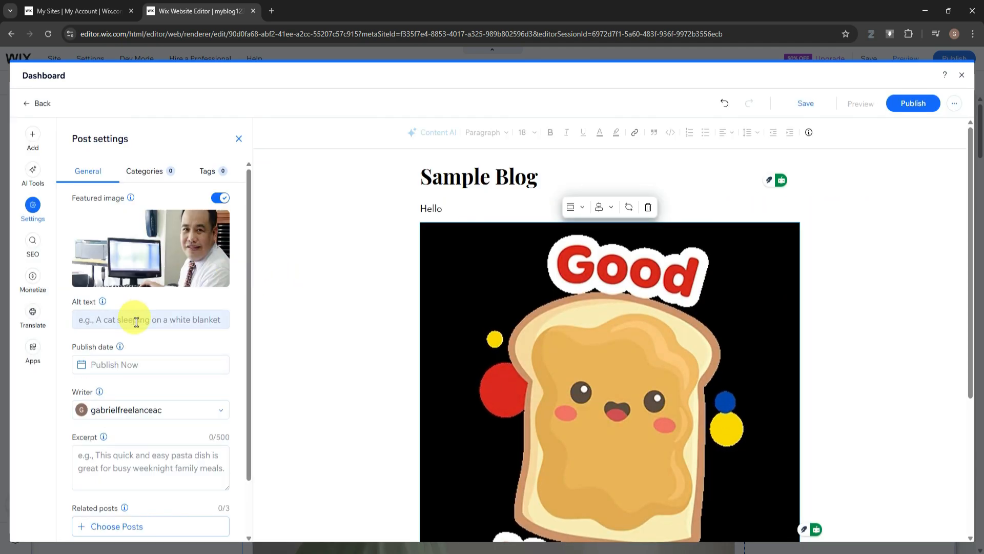
Examine the post's general, category and tag settings, and close them
scroll(138, 322, "down", 1)
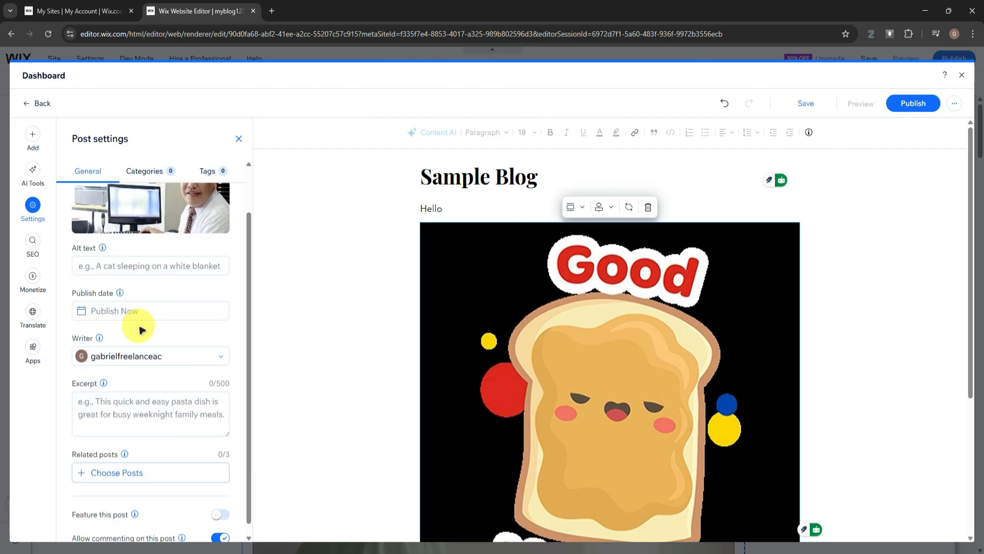
scroll(140, 314, "down", 1)
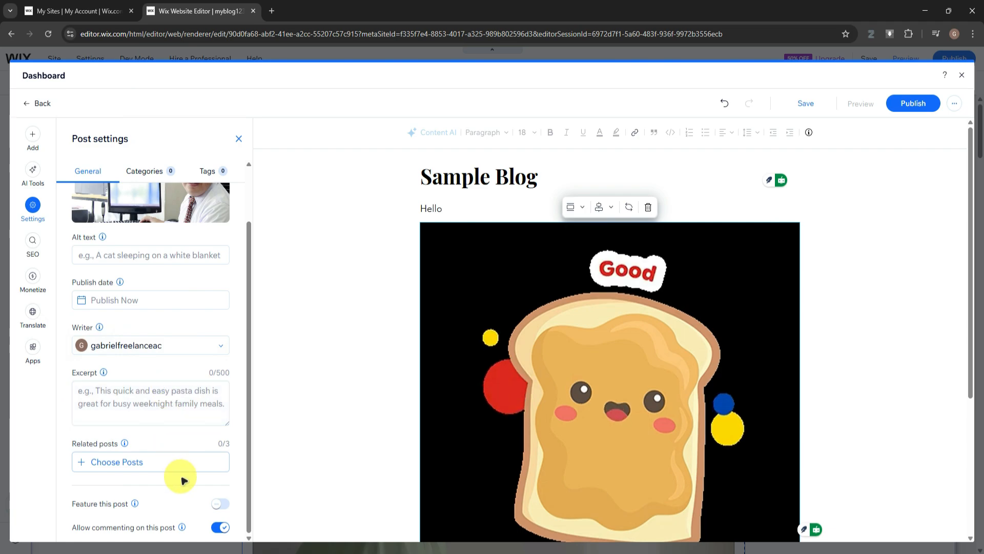
scroll(159, 257, "up", 2)
left_click(147, 176)
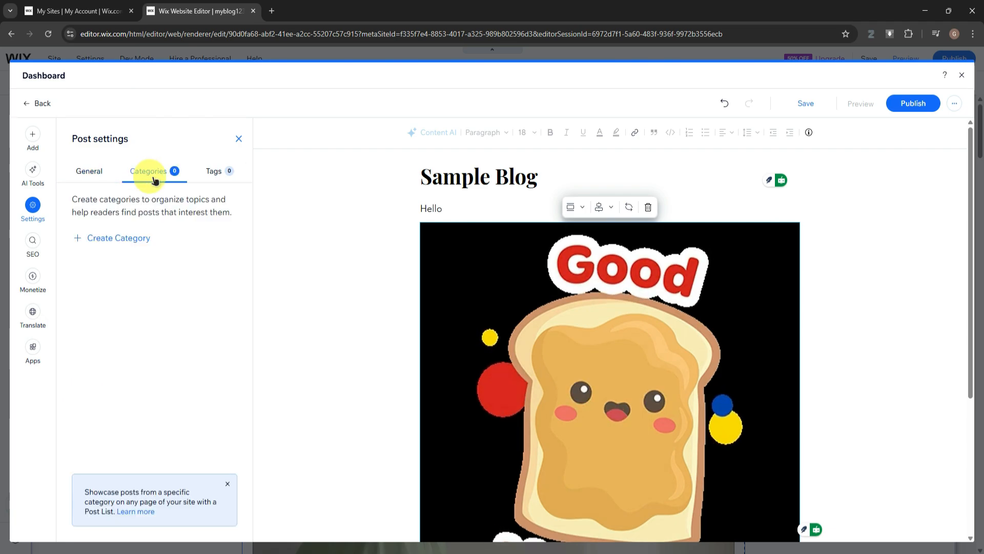
left_click(212, 171)
left_click(100, 169)
left_click(148, 171)
left_click(213, 171)
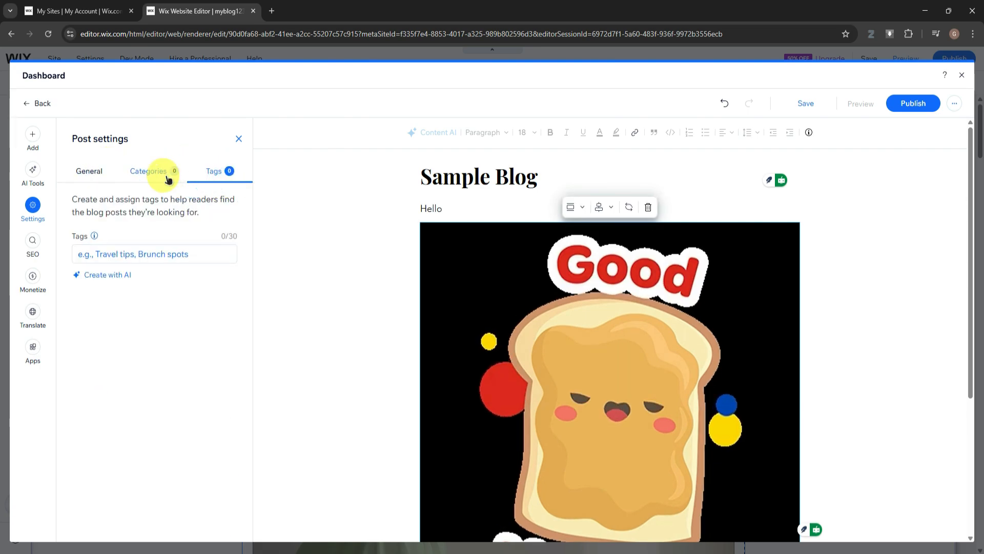
left_click(156, 173)
left_click(89, 171)
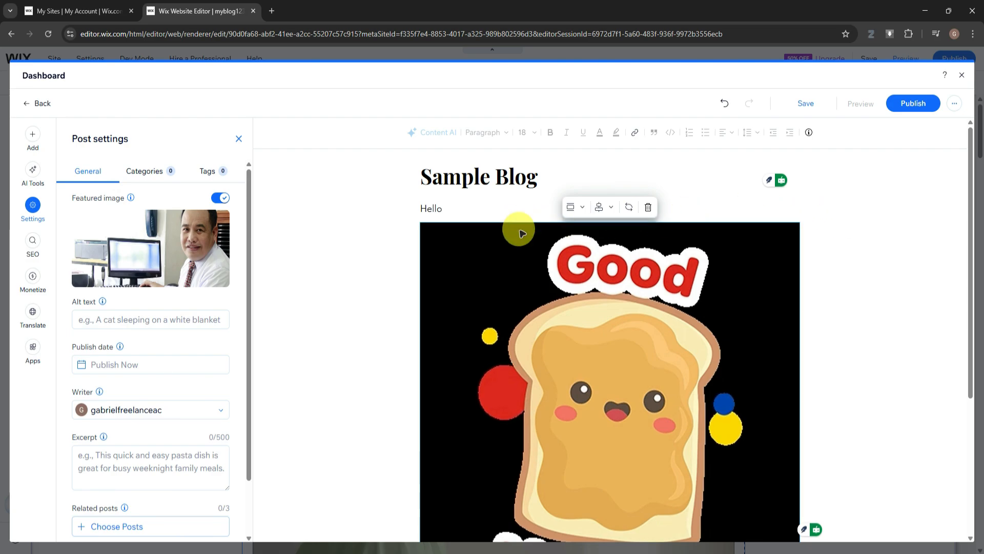
left_click(239, 139)
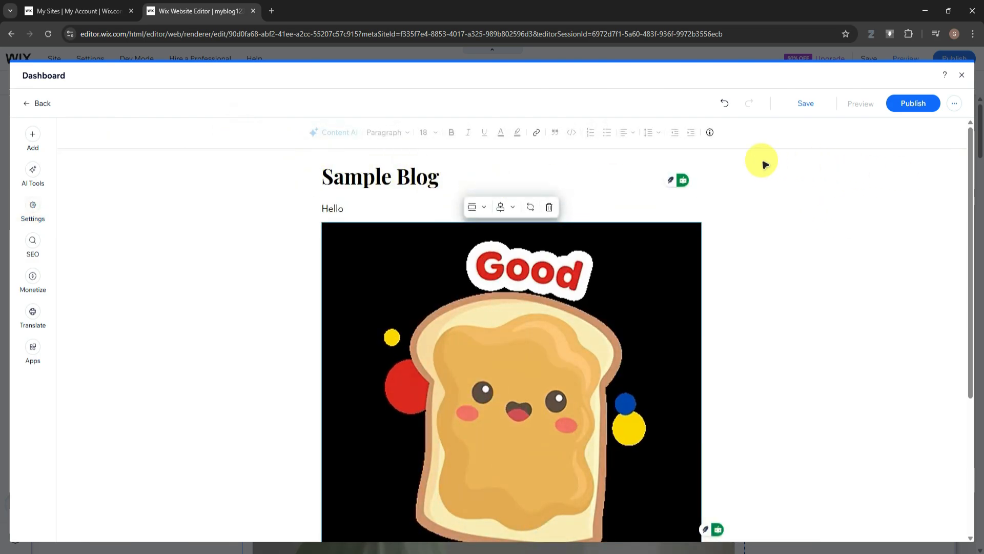
Publish the Sample Blog post and dismiss the publishing notices
left_click(909, 103)
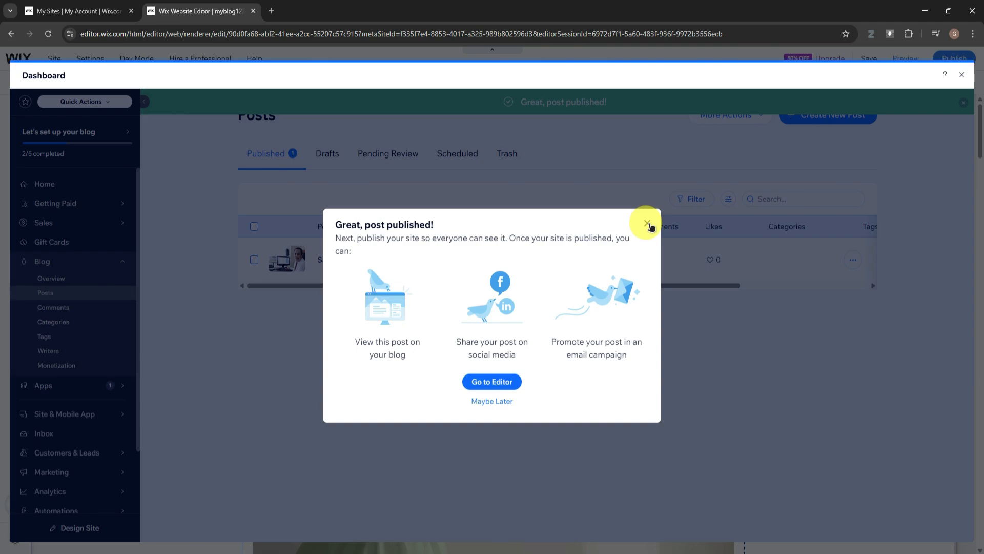
left_click(647, 224)
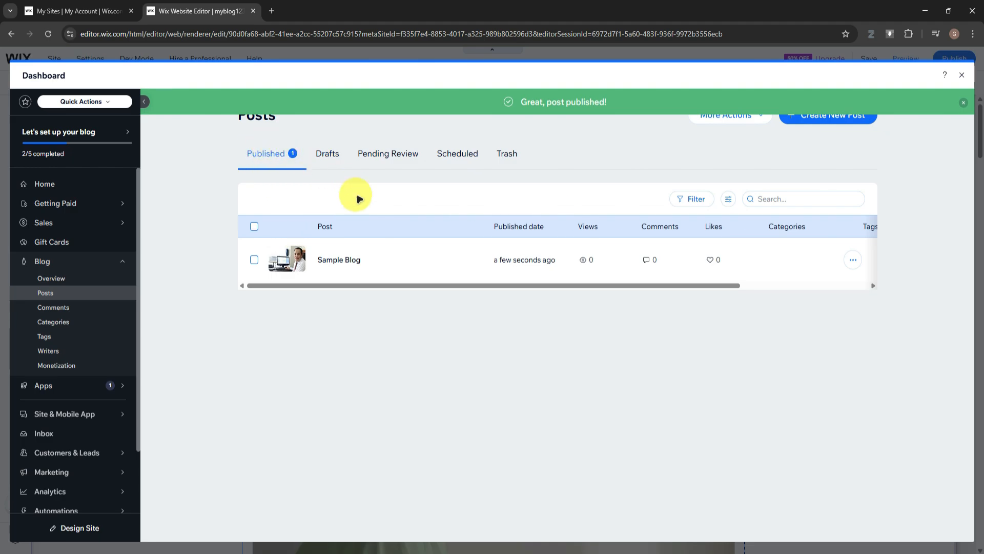
left_click(963, 102)
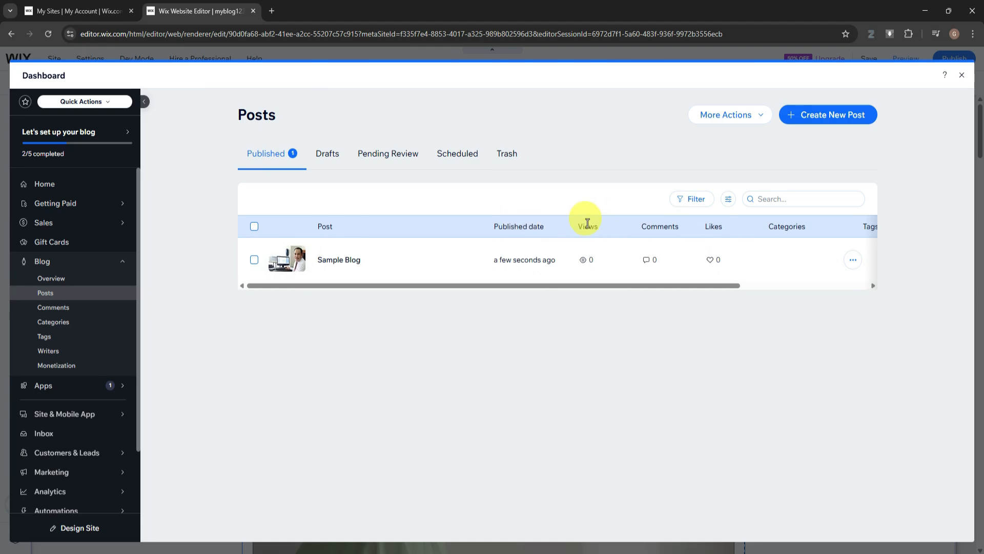
Look through the remaining columns of the published posts list and the additional actions offered for Sample Blog
left_click_drag(653, 286, 746, 286)
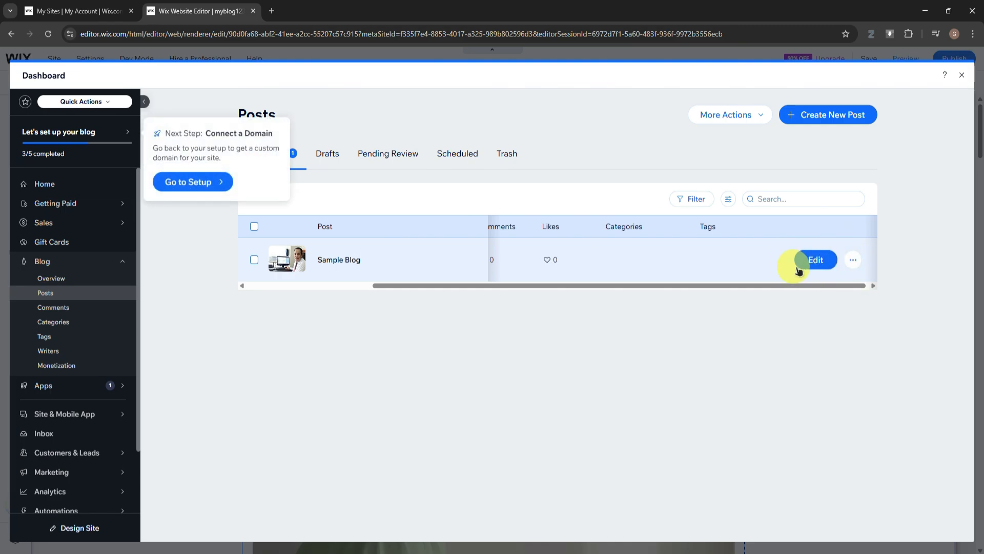
left_click(853, 260)
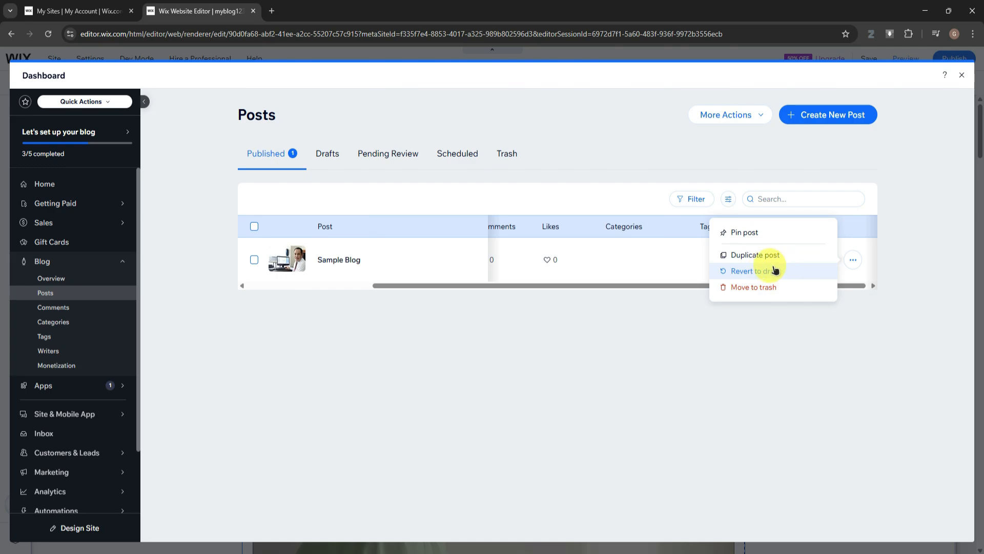
left_click(911, 243)
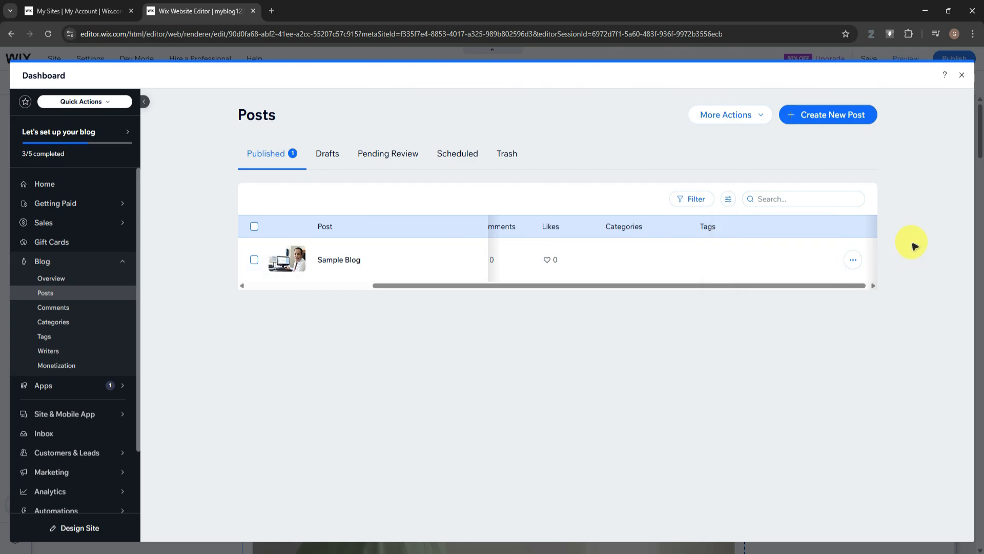
Close the dashboard and examine how the Sample Blog post appears in the home page's Featured Post section
left_click(963, 73)
scroll(571, 235, "down", 10)
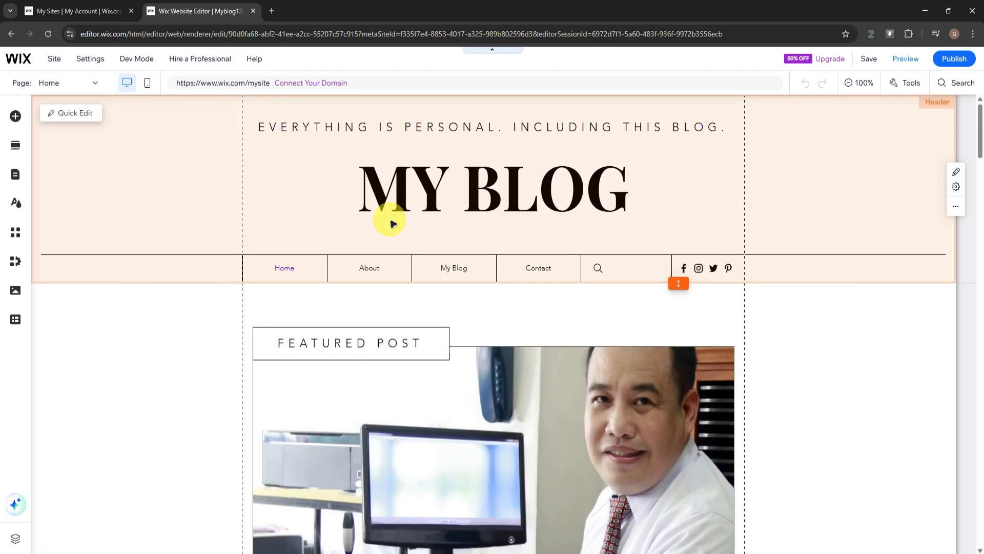
scroll(314, 204, "down", 3)
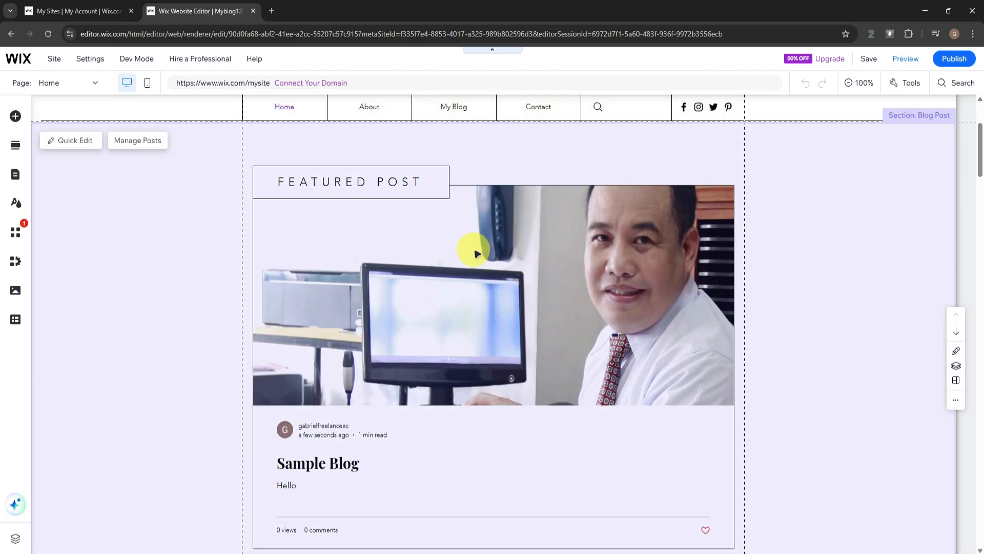
scroll(475, 252, "down", 4)
scroll(468, 226, "up", 2)
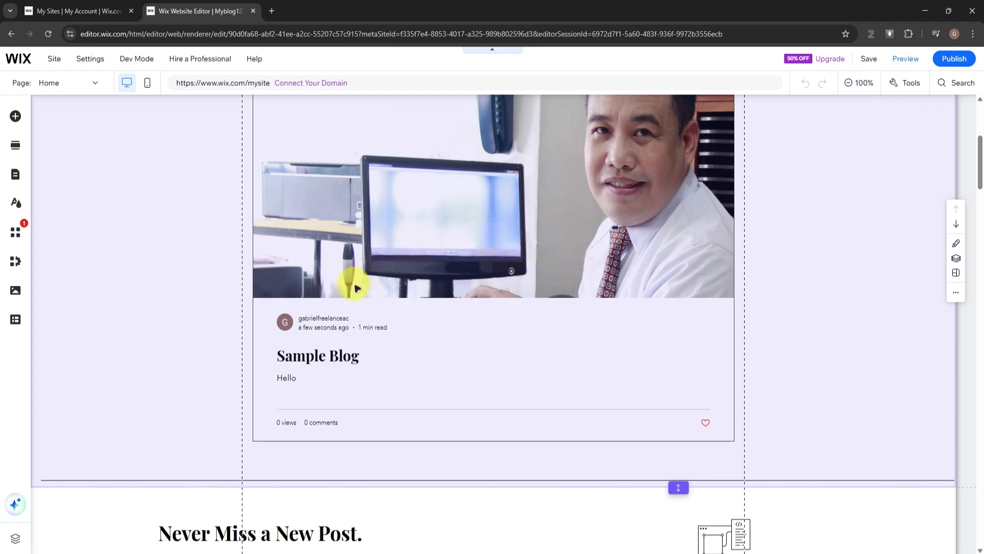
scroll(364, 285, "up", 3)
scroll(380, 251, "down", 3)
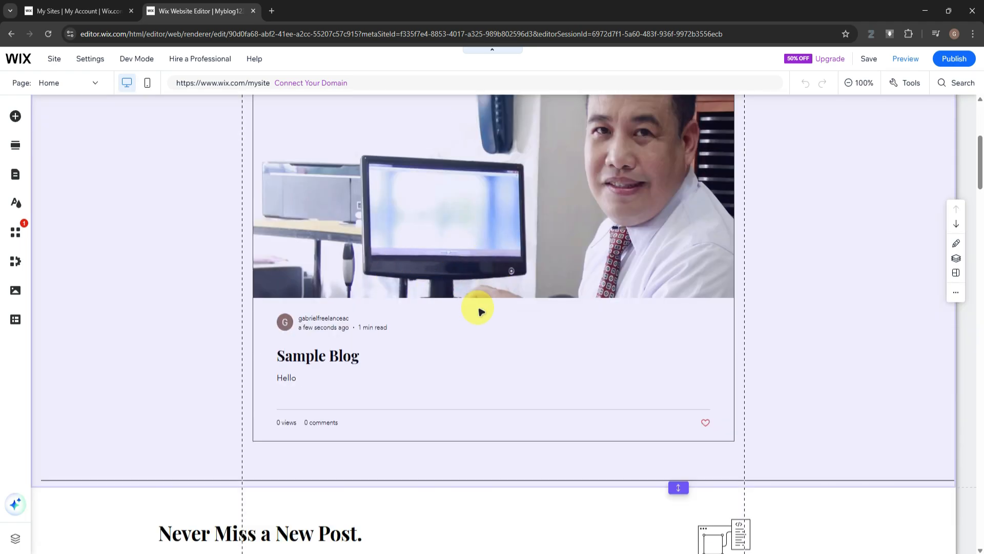
scroll(513, 285, "up", 4)
scroll(556, 274, "down", 3)
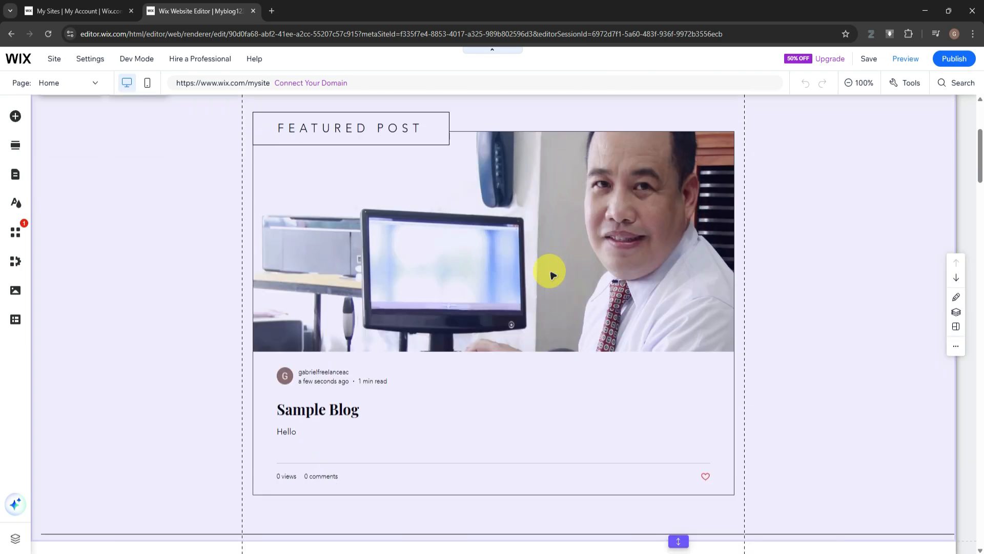
scroll(513, 277, "down", 2)
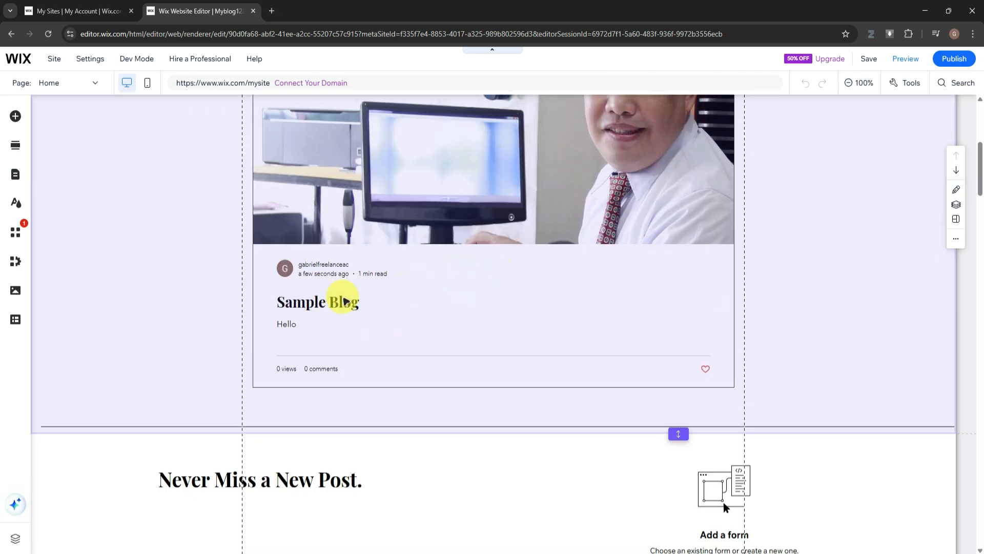
Examine the home page in the mobile view, skipping the mobile introduction, and return to the desktop view
scroll(340, 310, "down", 1)
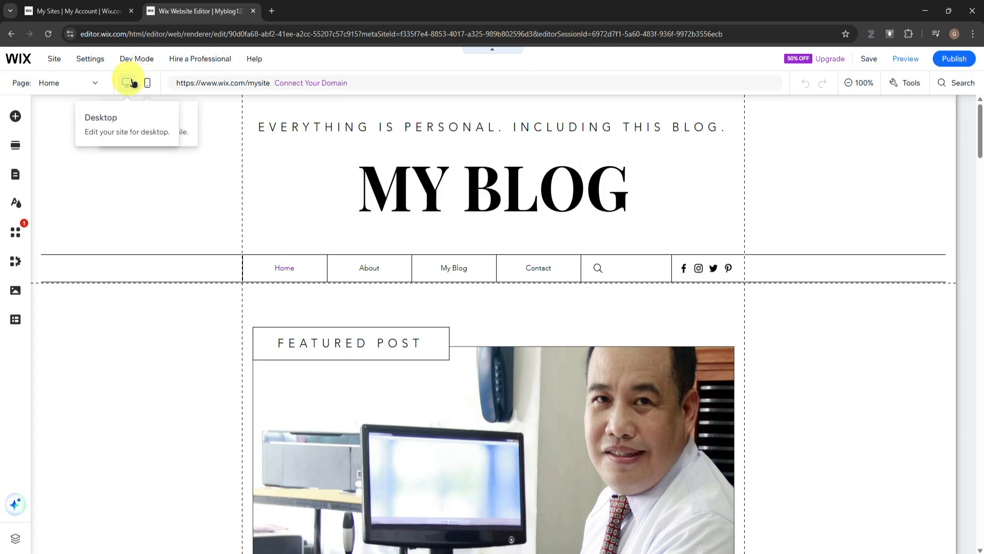
scroll(417, 182, "down", 7)
scroll(390, 172, "up", 5)
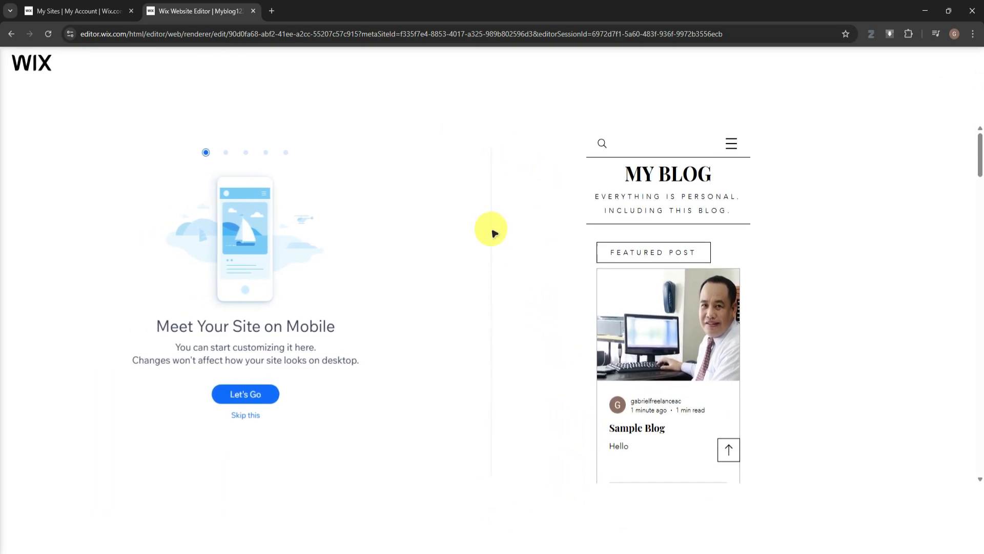
left_click(246, 416)
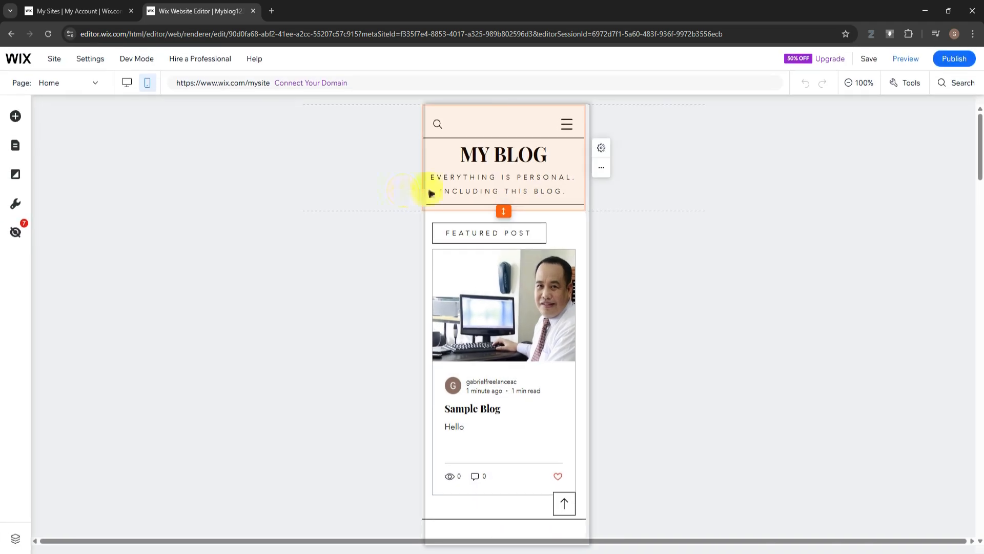
scroll(533, 218, "down", 10)
scroll(536, 219, "down", 5)
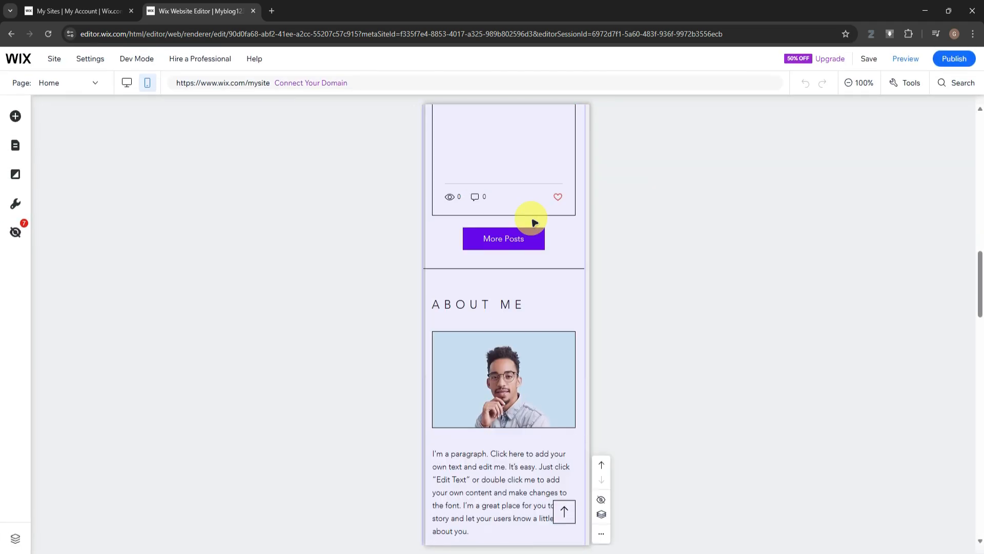
scroll(531, 221, "up", 4)
scroll(530, 222, "up", 15)
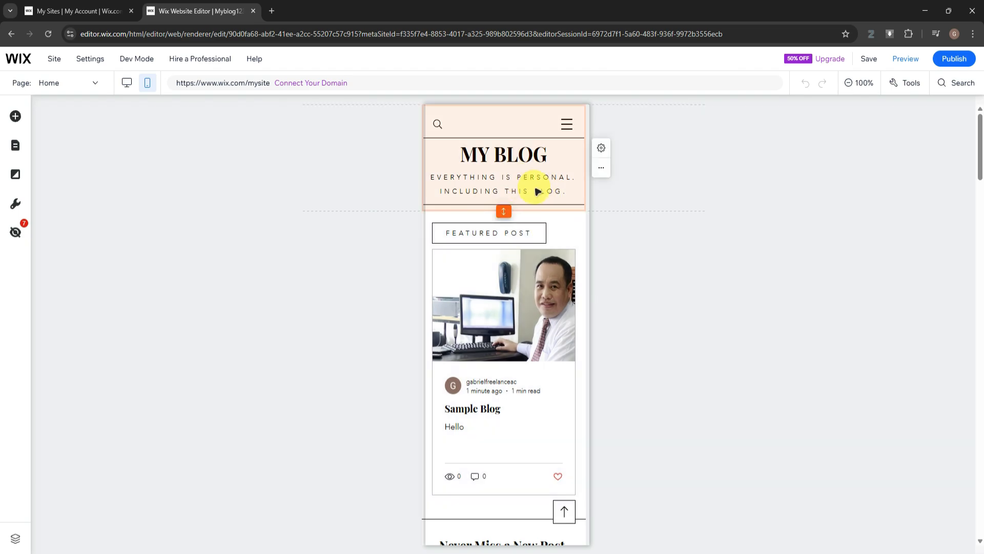
scroll(481, 193, "down", 5)
scroll(481, 193, "up", 5)
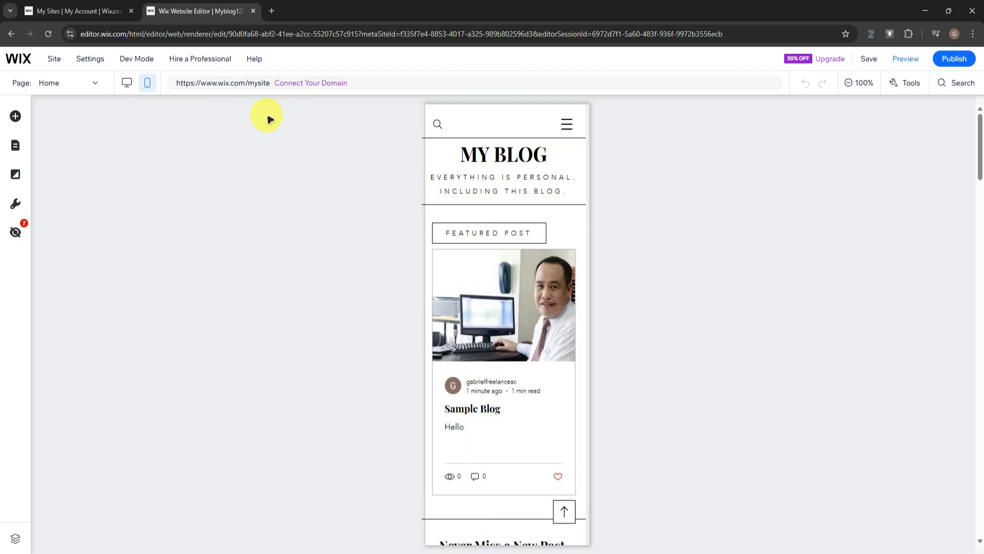
left_click(126, 82)
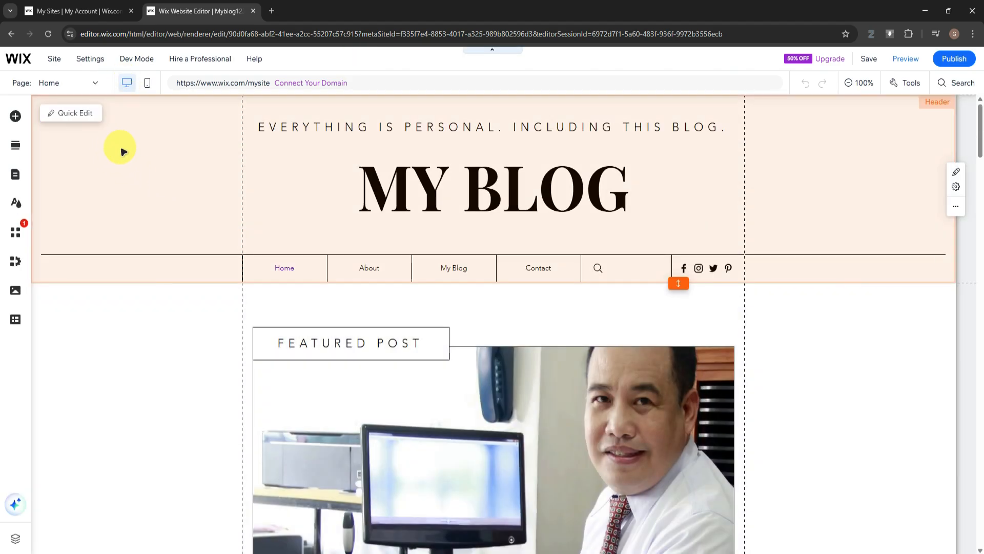
Switch to the About page and look through its photo and placeholder text
scroll(208, 165, "down", 5)
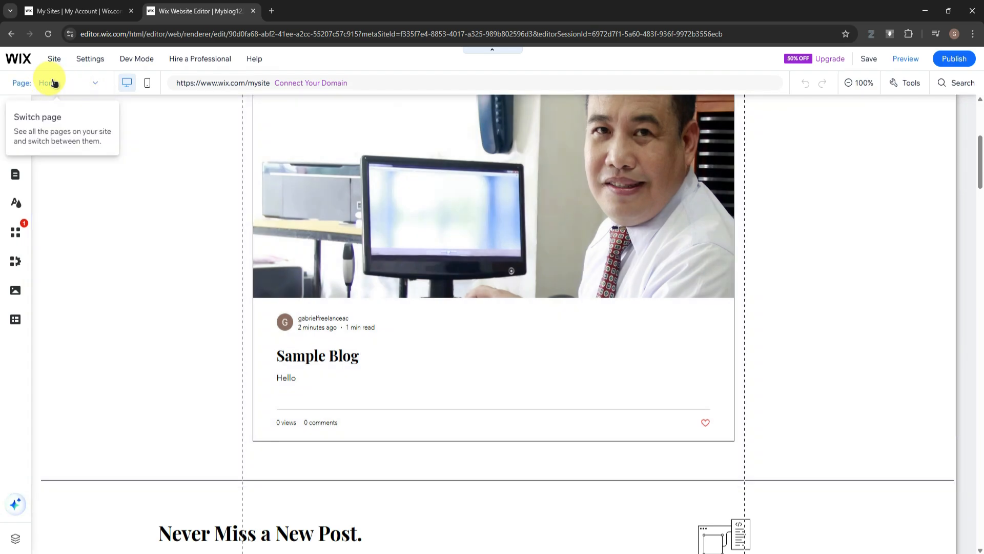
left_click(75, 86)
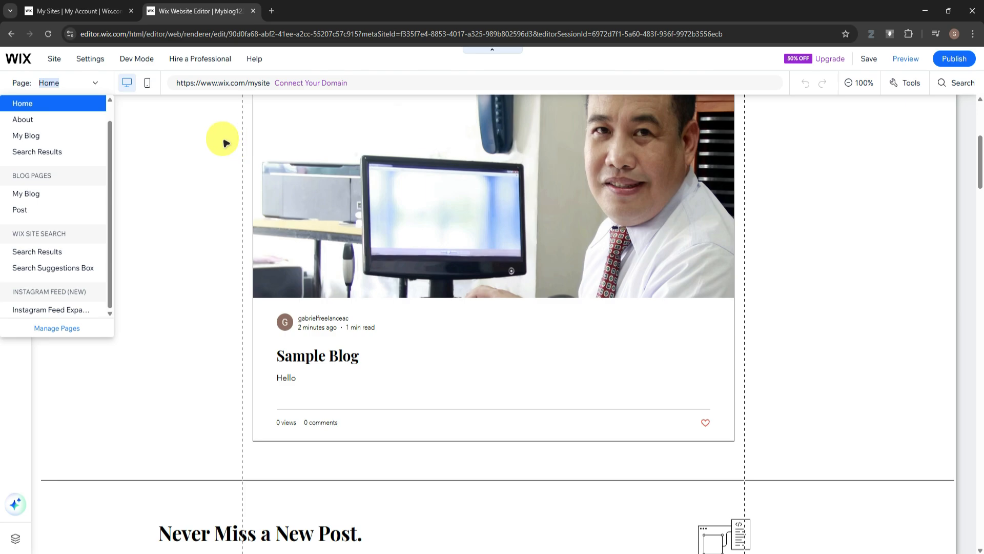
left_click(59, 122)
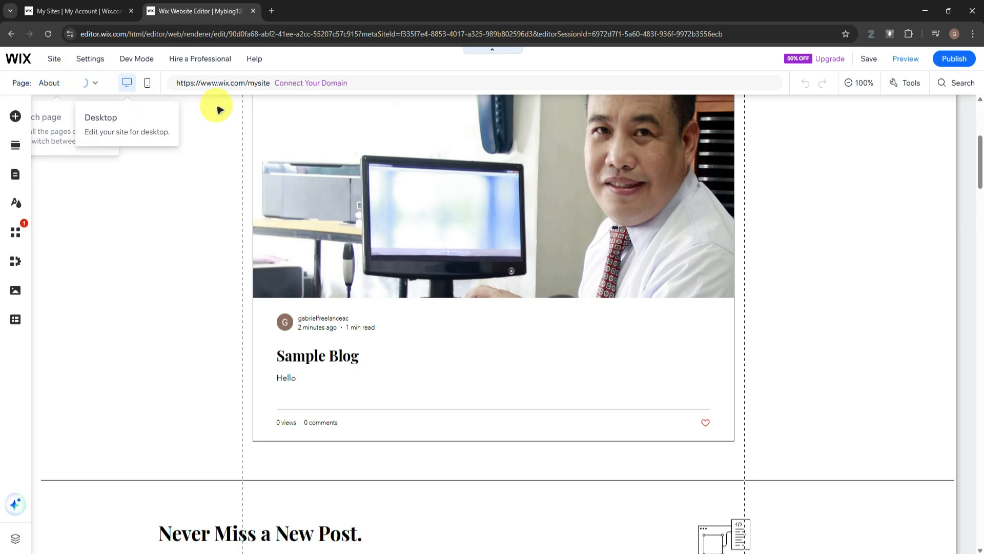
scroll(308, 185, "down", 2)
scroll(314, 192, "down", 7)
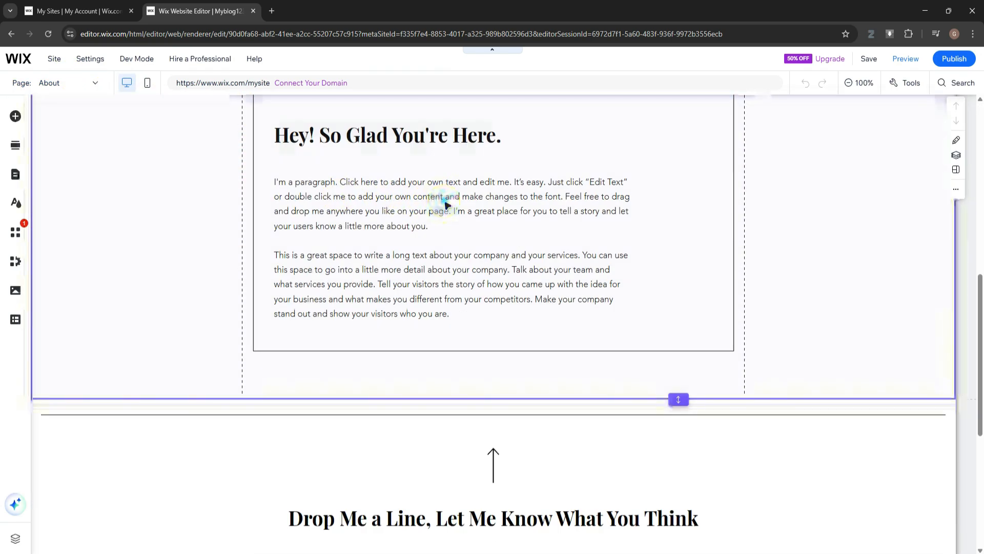
left_click(445, 201)
scroll(445, 202, "up", 10)
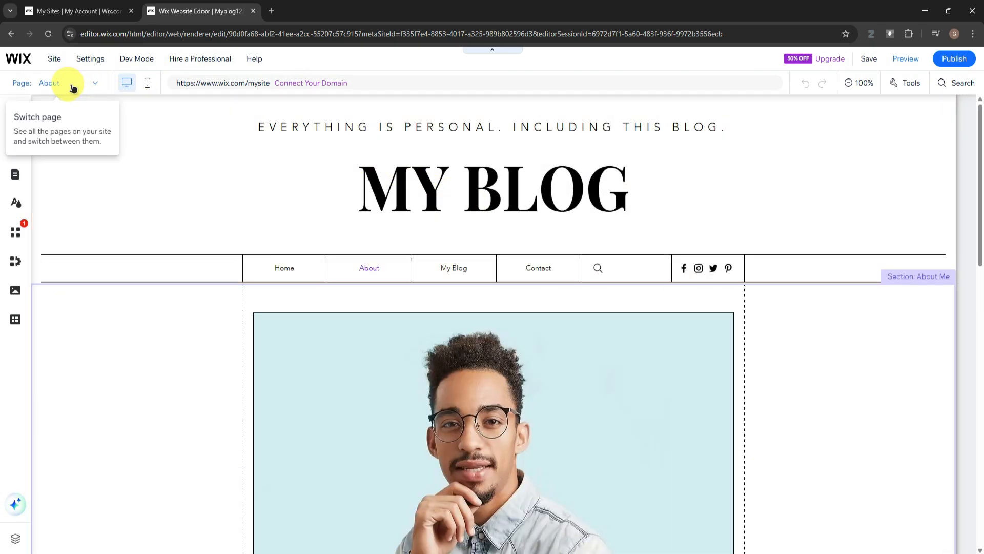
Switch to the site's My Blog page and examine how the Sample Blog post is listed
left_click(73, 88)
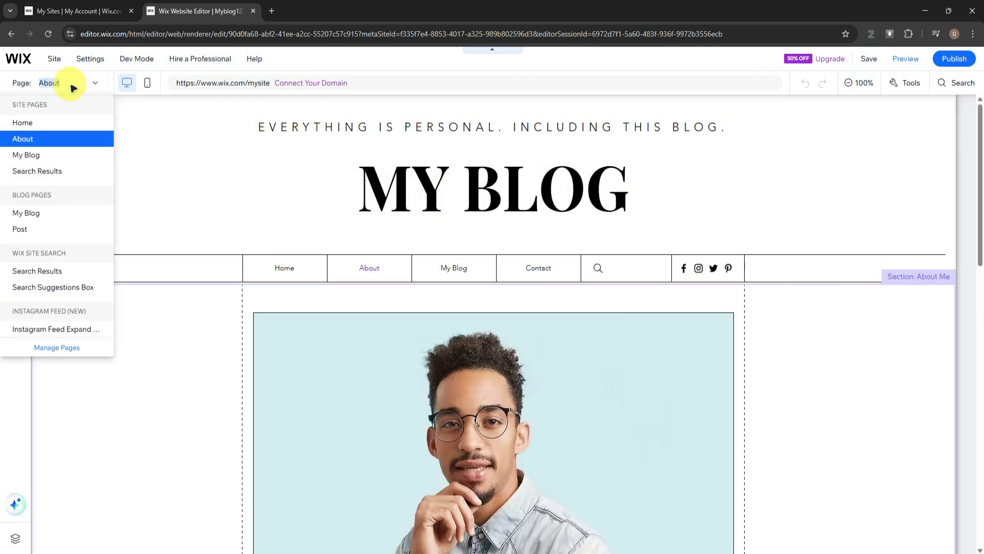
left_click(61, 156)
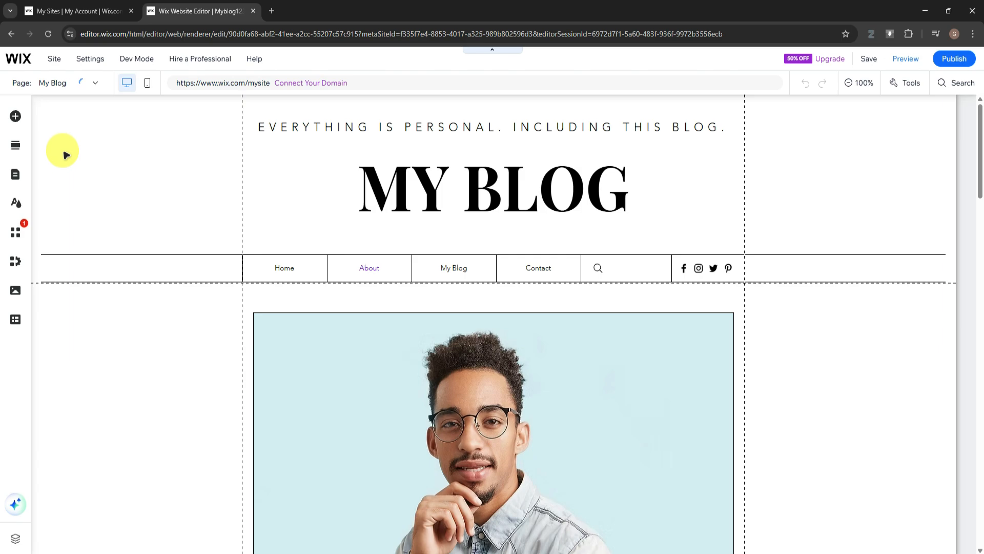
scroll(342, 243, "down", 2)
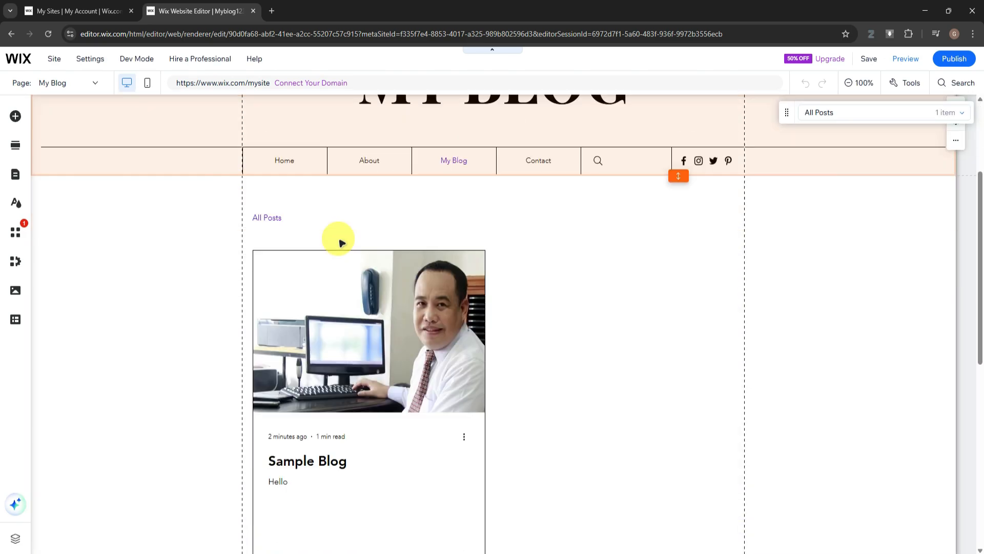
scroll(342, 242, "down", 9)
scroll(391, 235, "up", 7)
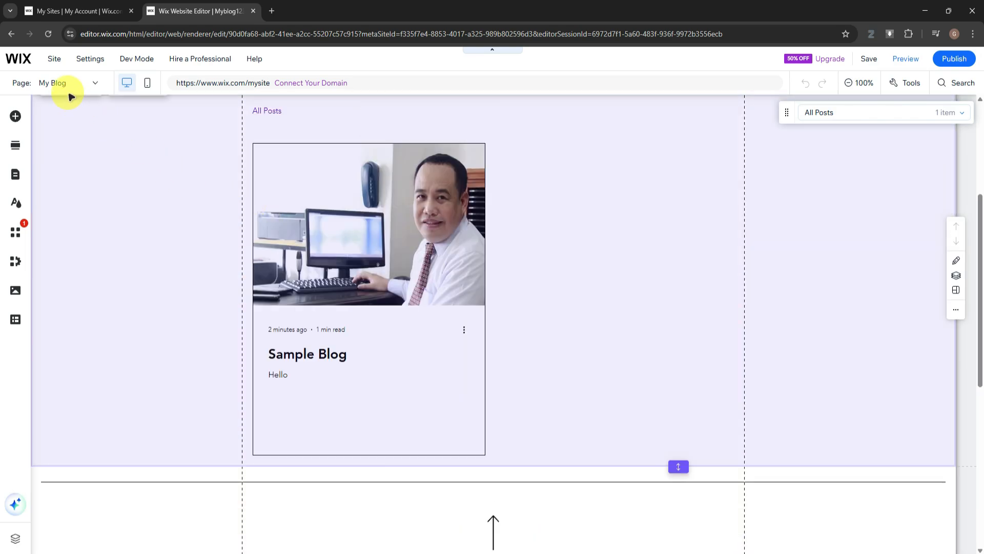
View the Search Results page and the list of site pages, and return to the Home page
left_click(70, 95)
left_click(51, 173)
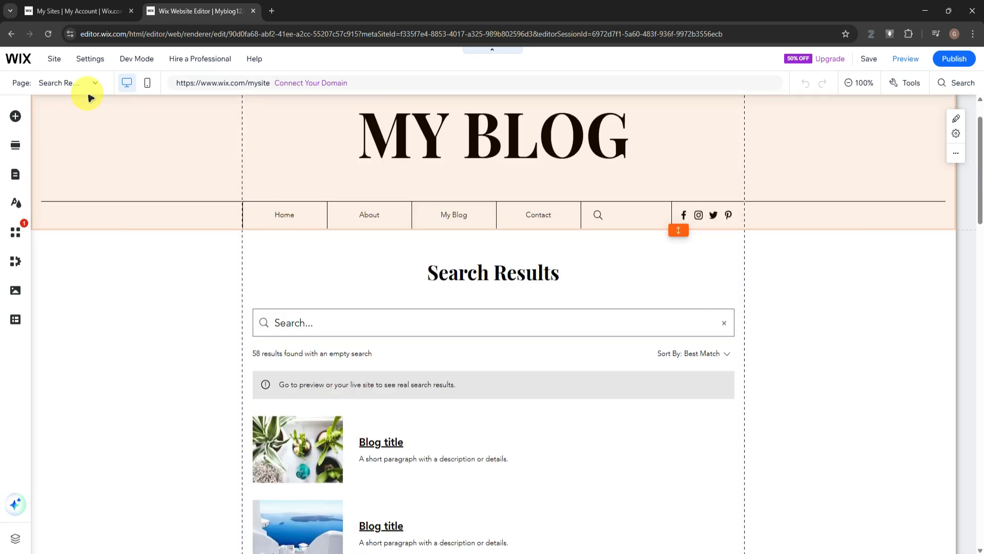
left_click(76, 87)
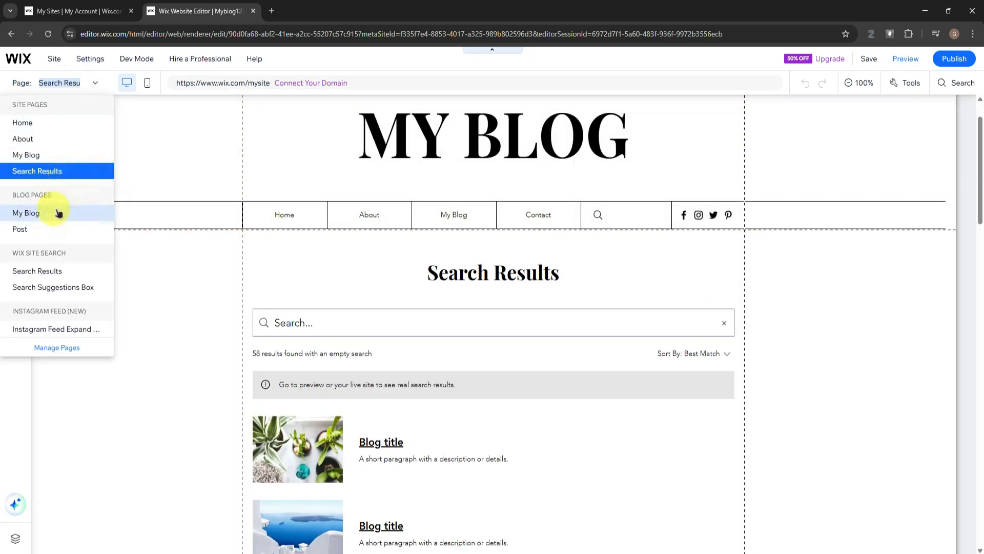
scroll(64, 82, "up", 1)
left_click(65, 81)
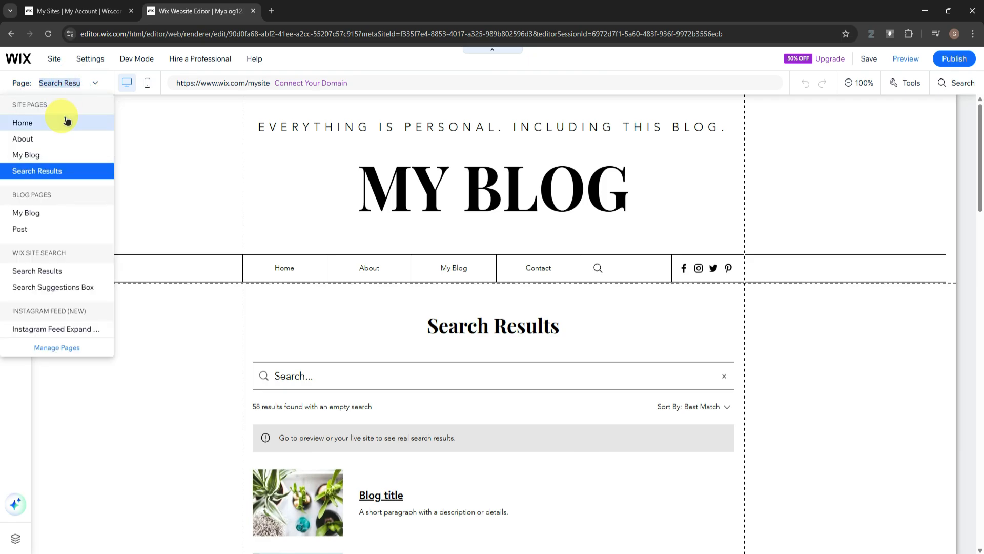
left_click(66, 122)
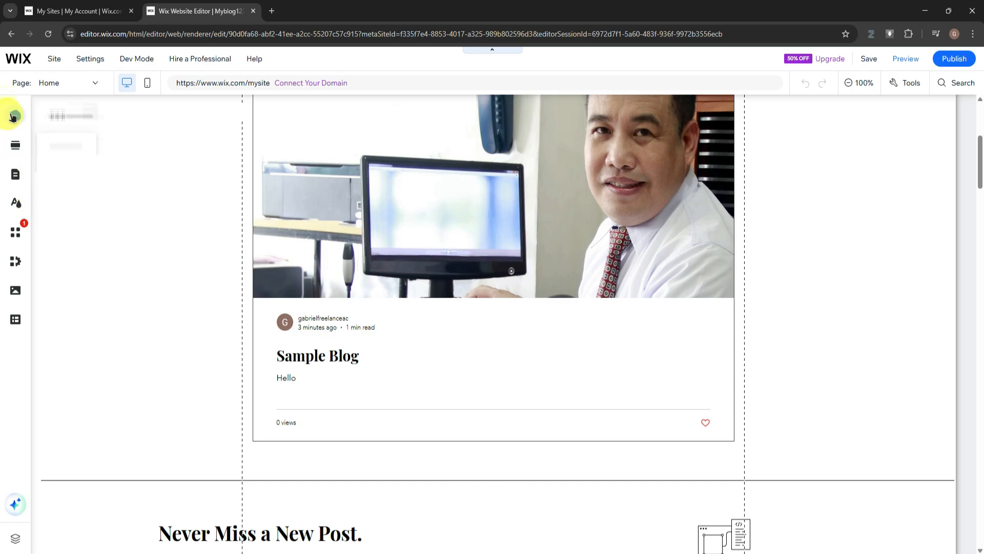
scroll(130, 175, "up", 5)
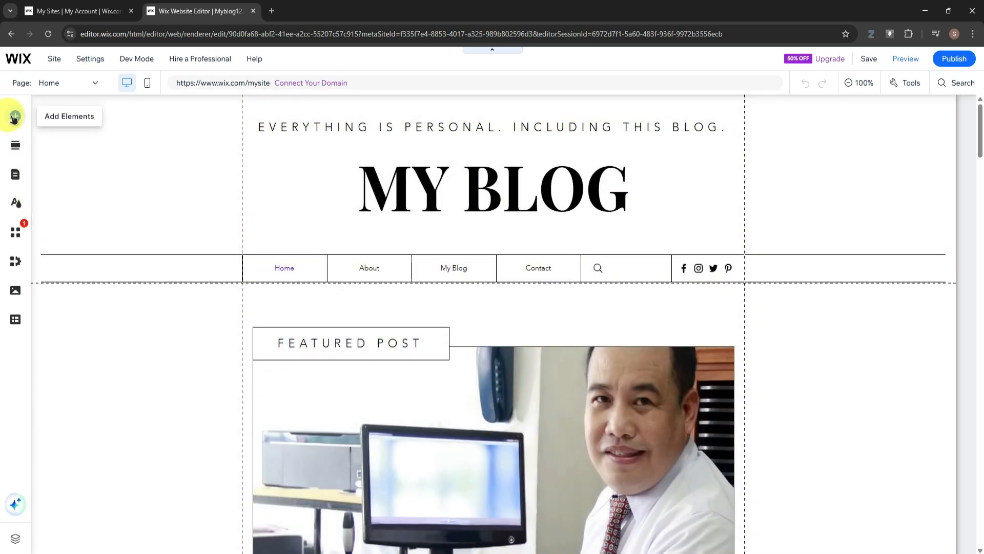
Browse the elements that can be added to the page, including text, buttons, decorative shapes, boxes and menus
left_click(14, 117)
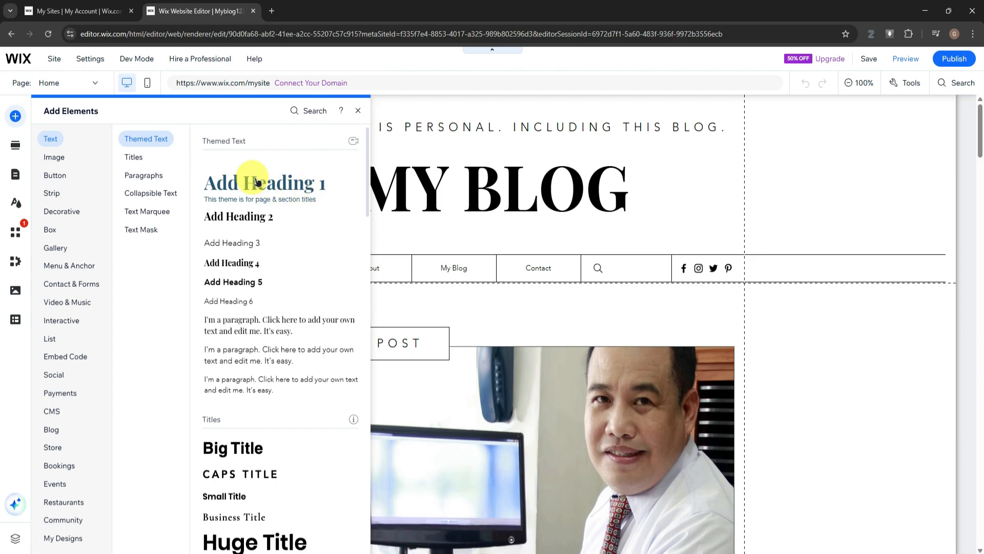
left_click(79, 211)
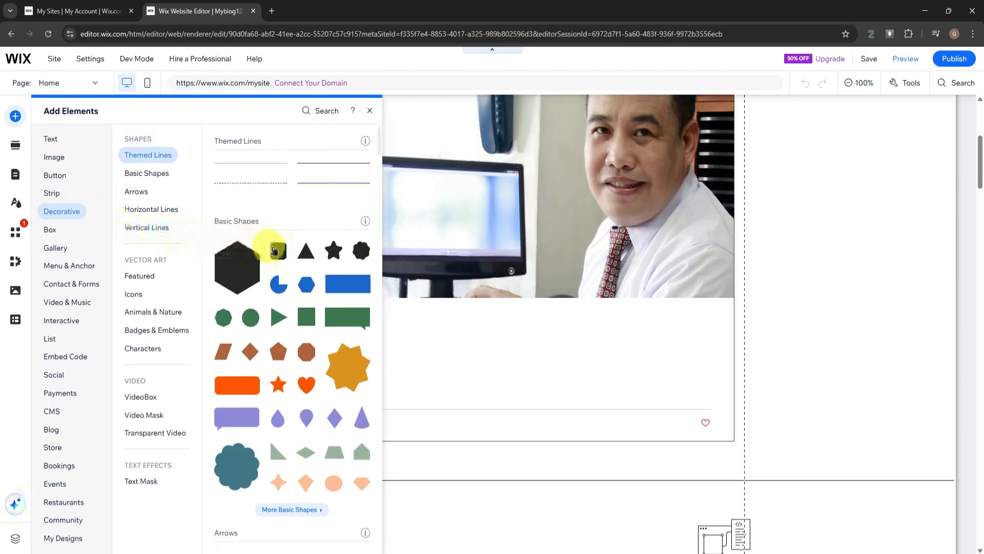
left_click(50, 141)
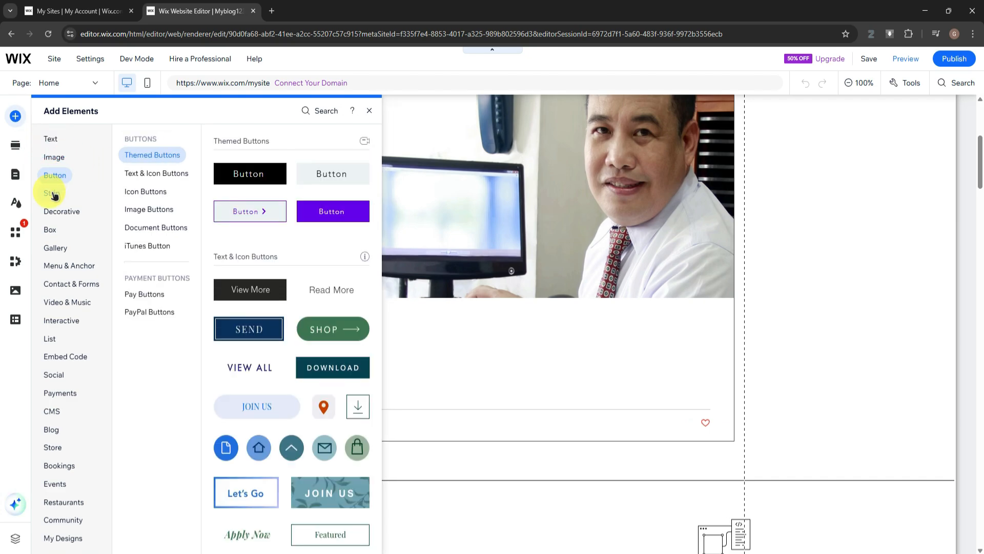
mouse_move(53, 196)
left_click(62, 212)
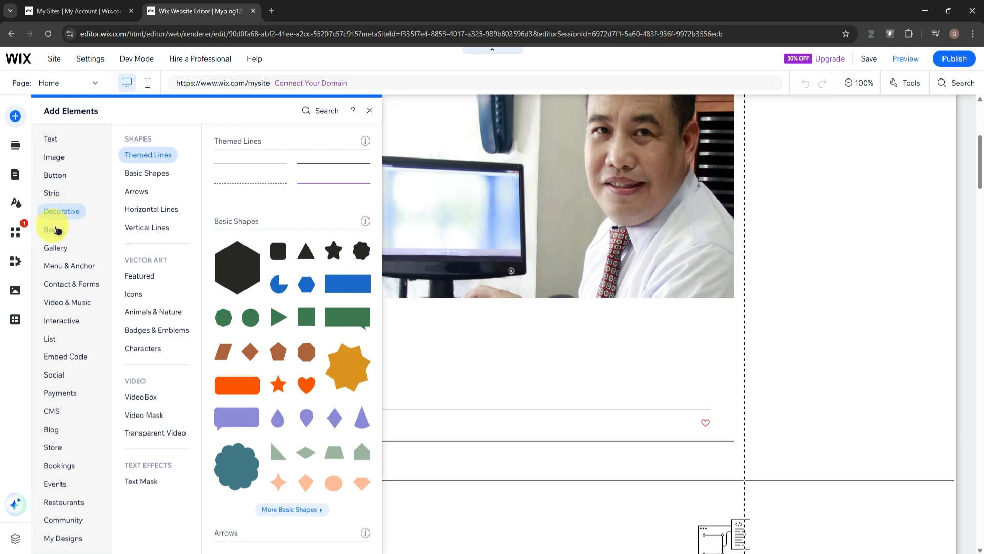
left_click(56, 230)
scroll(61, 269, "down", 7)
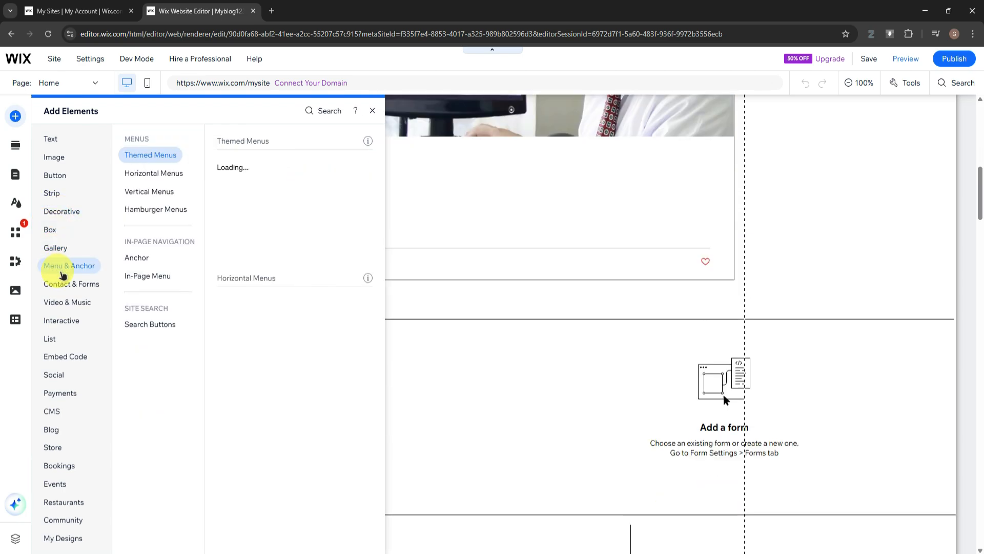
Add the social bar with black circular icons and place it in the footer just above the copyright line
mouse_move(56, 382)
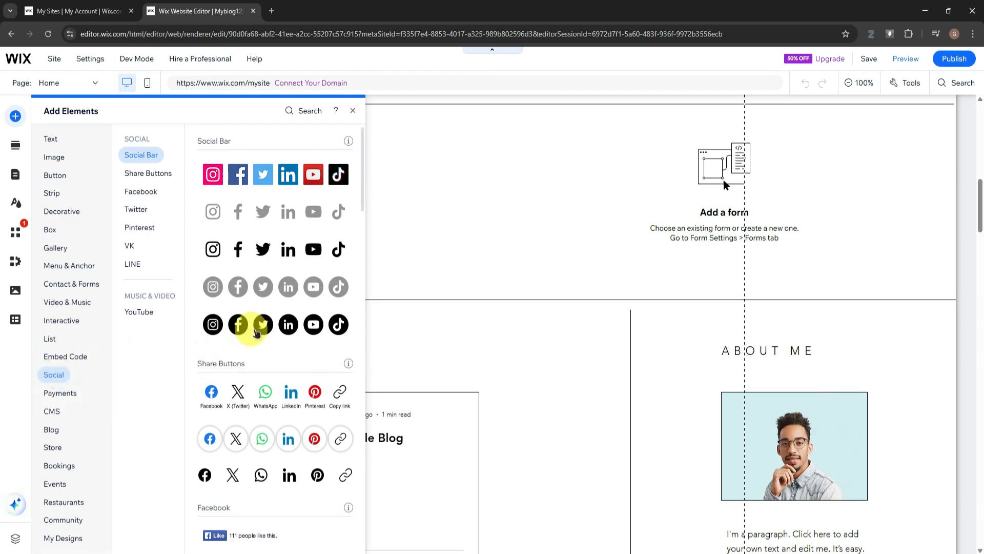
left_click(273, 325)
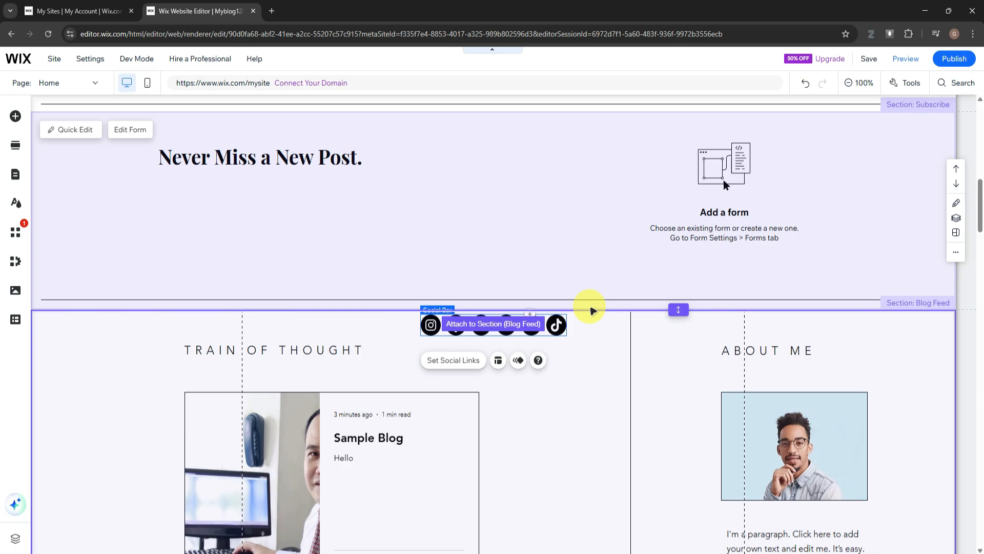
left_click_drag(592, 310, 566, 478)
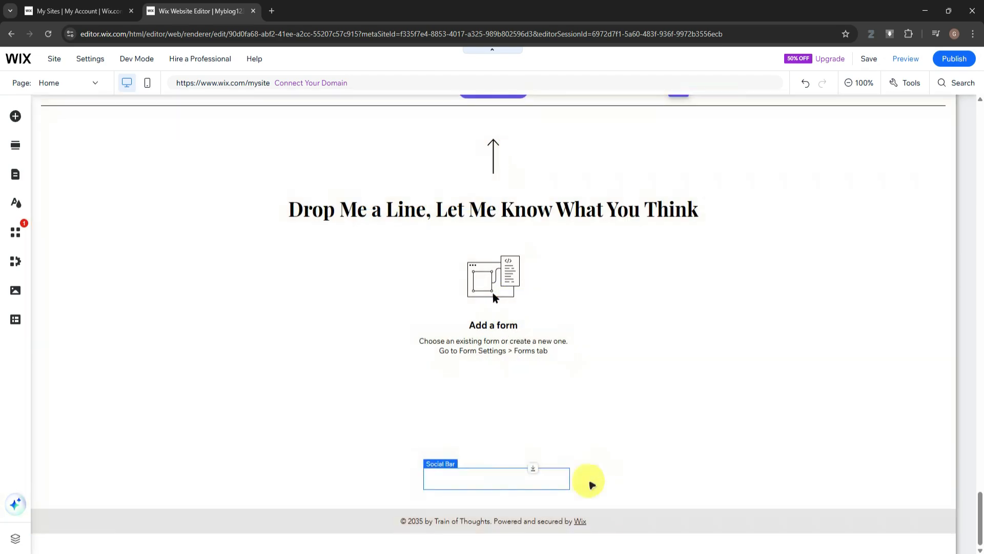
left_click(596, 458)
Open the social bar's link settings and review the title and link of each social icon
left_click(521, 478)
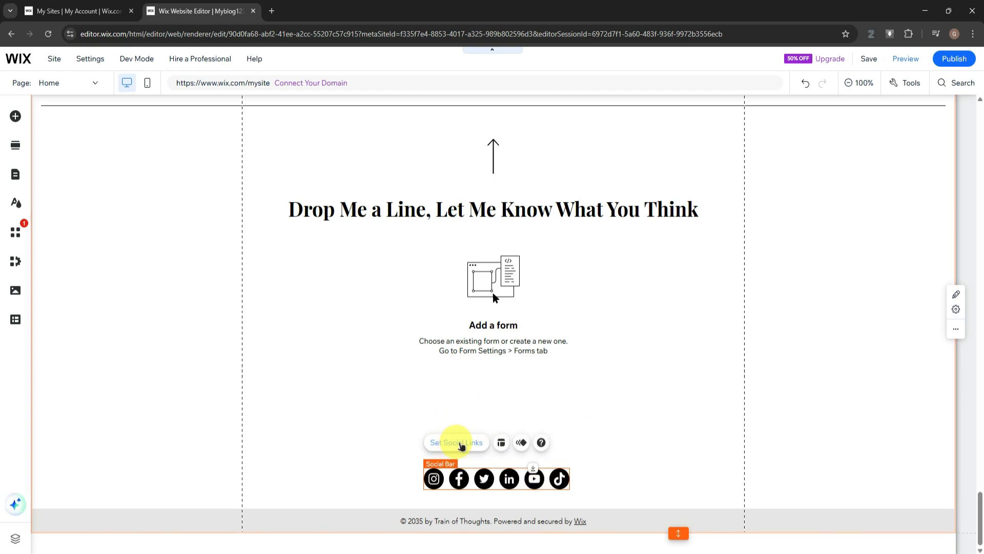
left_click(458, 442)
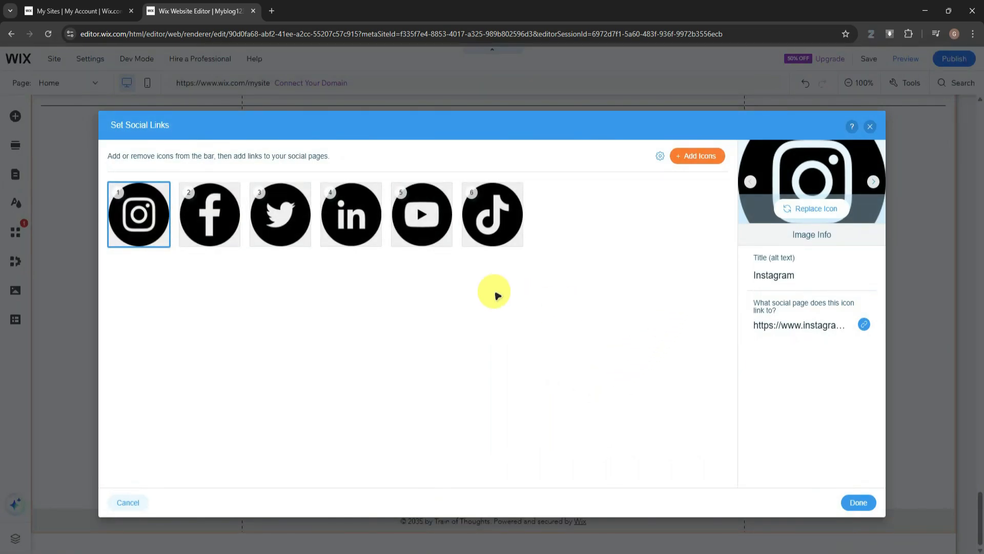
left_click(197, 228)
left_click(280, 215)
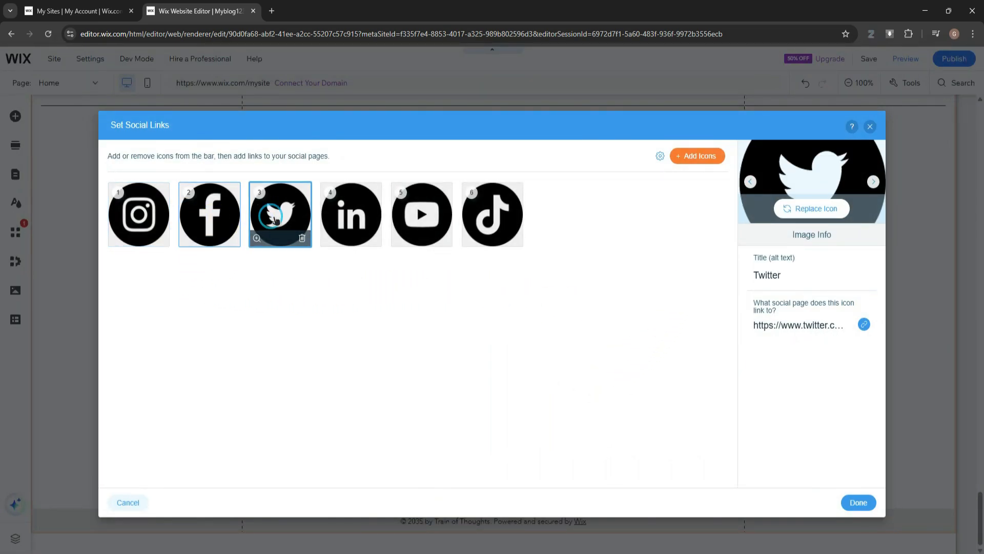
left_click(351, 215)
left_click(417, 205)
left_click(492, 216)
left_click(224, 208)
left_click(138, 208)
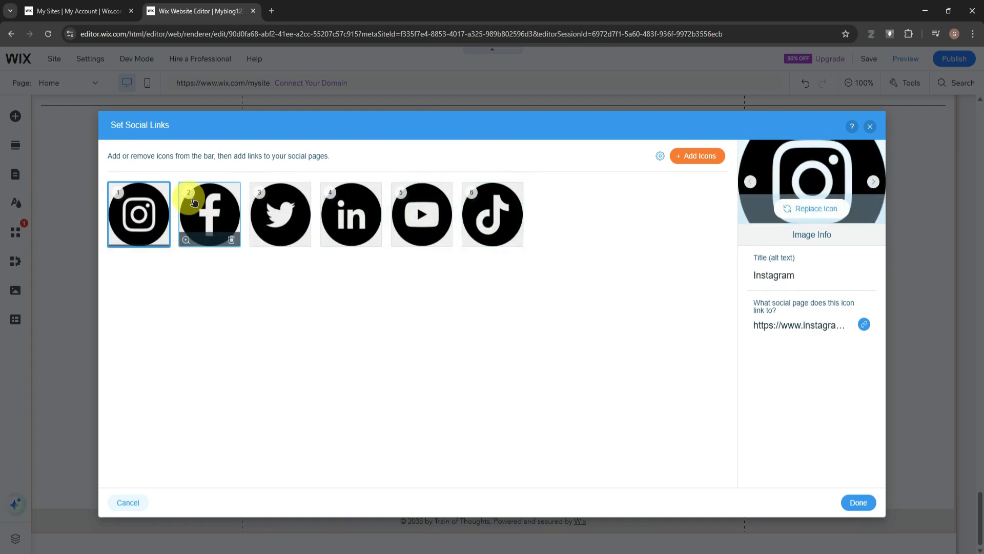
Open the Instagram icon's link settings to check its web address, and close them without changes
left_click(790, 328)
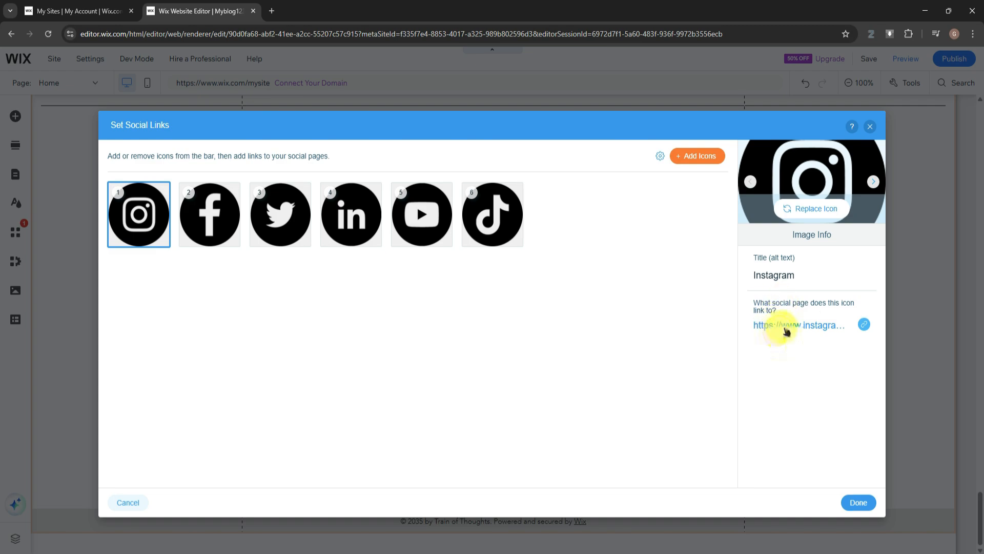
left_click(809, 325)
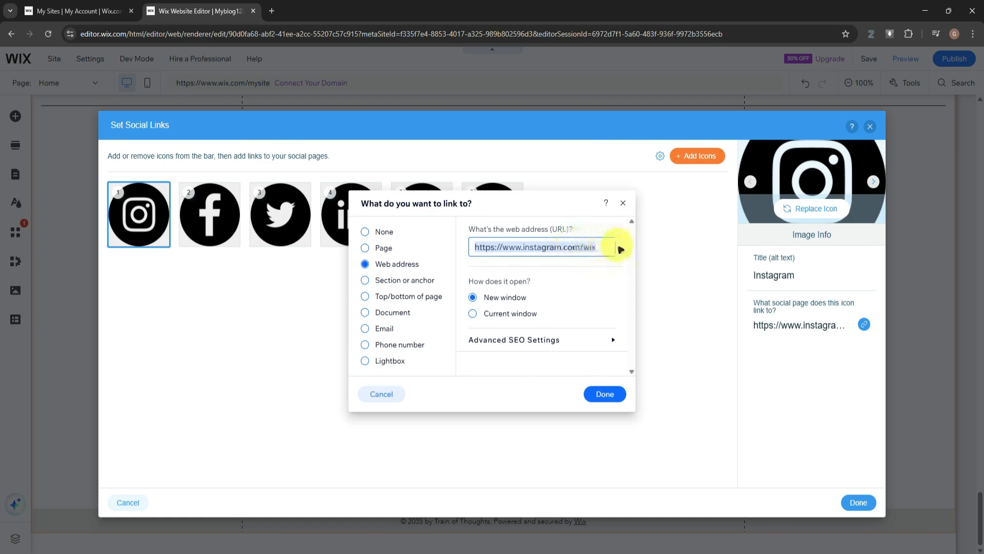
left_click(623, 203)
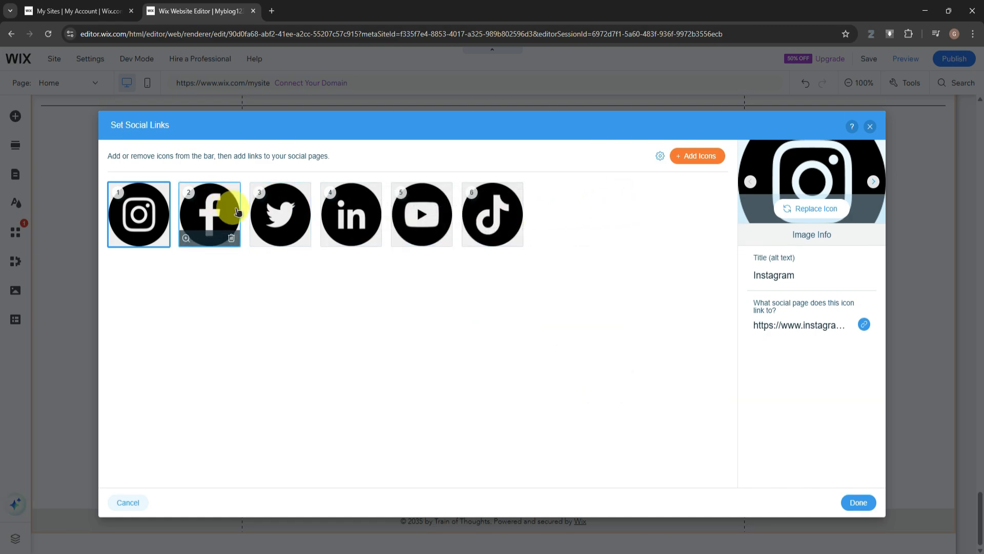
Delete the LinkedIn icon from the footer social bar and apply the social link settings
left_click(276, 215)
left_click(351, 214)
left_click(422, 215)
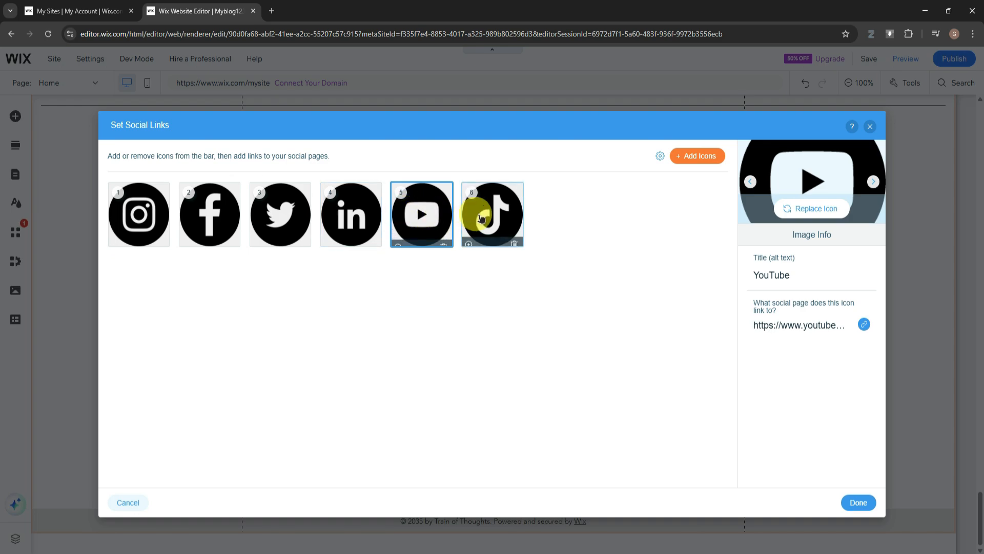
left_click(467, 216)
left_click(444, 221)
left_click(362, 223)
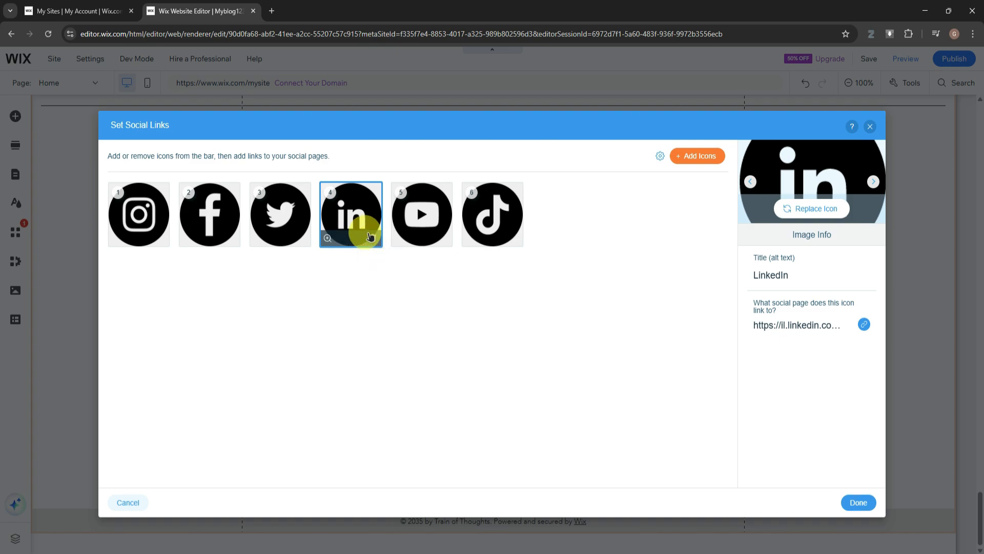
left_click(373, 239)
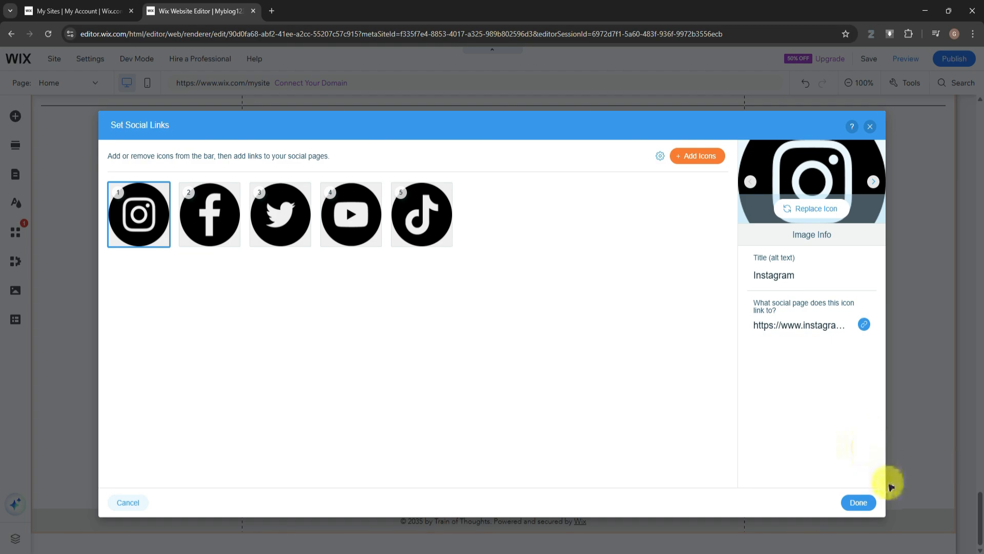
left_click(857, 502)
scroll(577, 341, "up", 10)
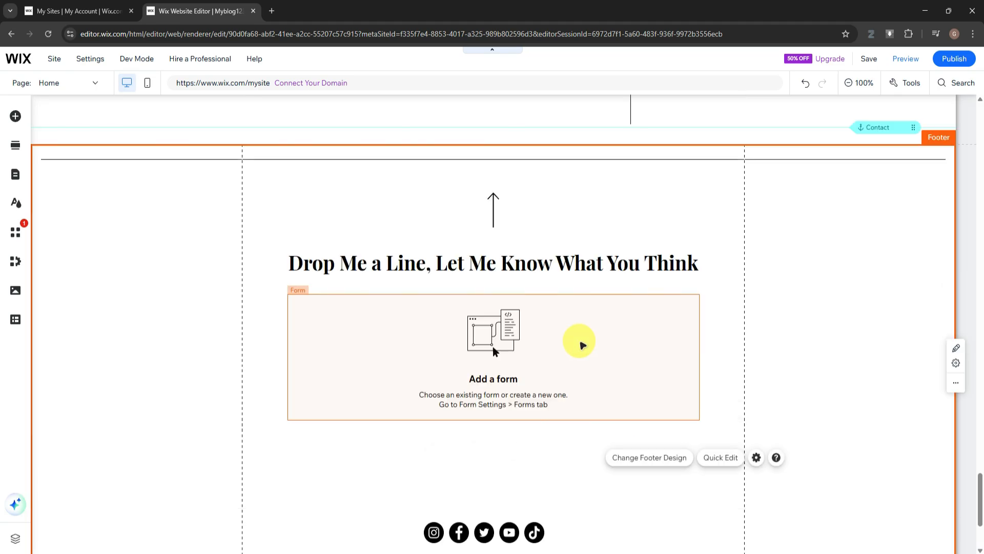
scroll(571, 359, "up", 5)
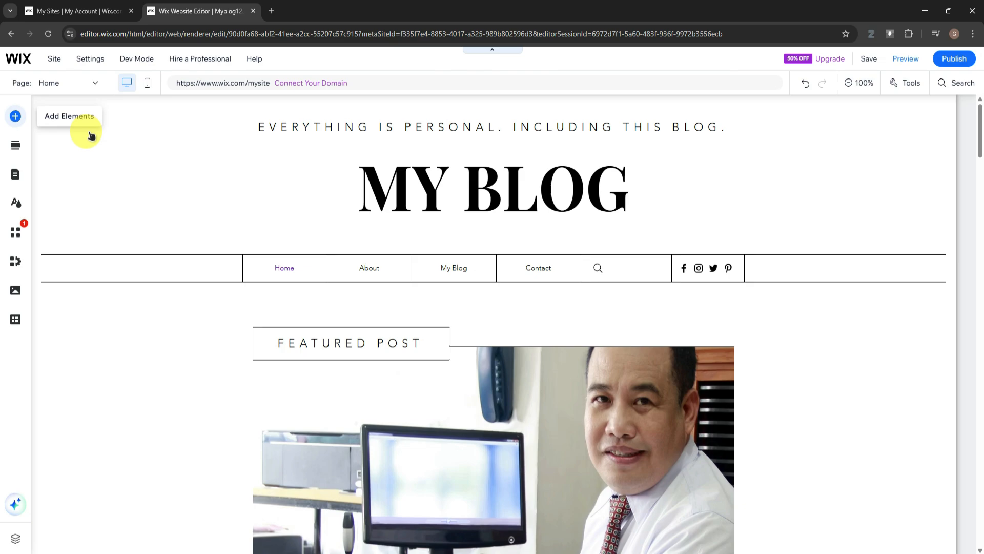
left_click(16, 116)
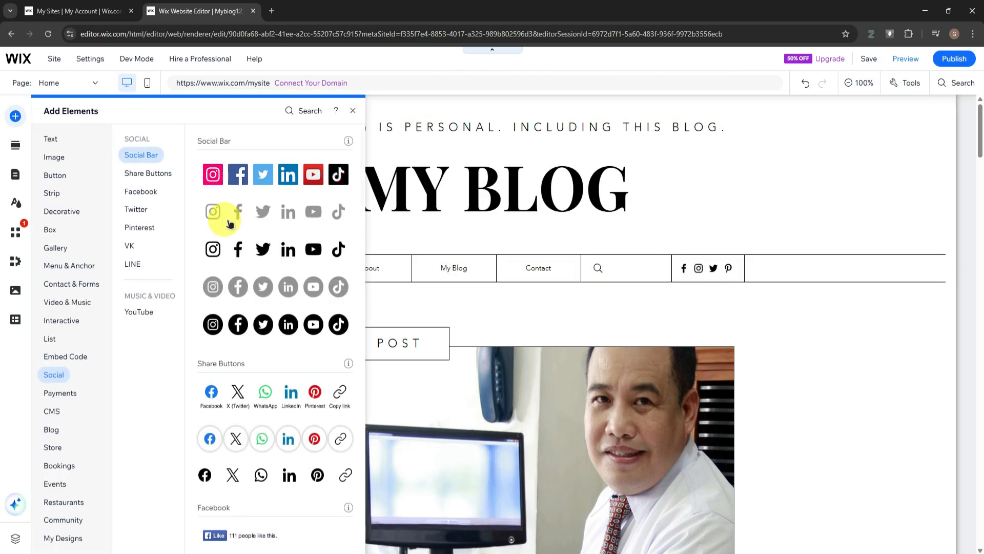
left_click(353, 103)
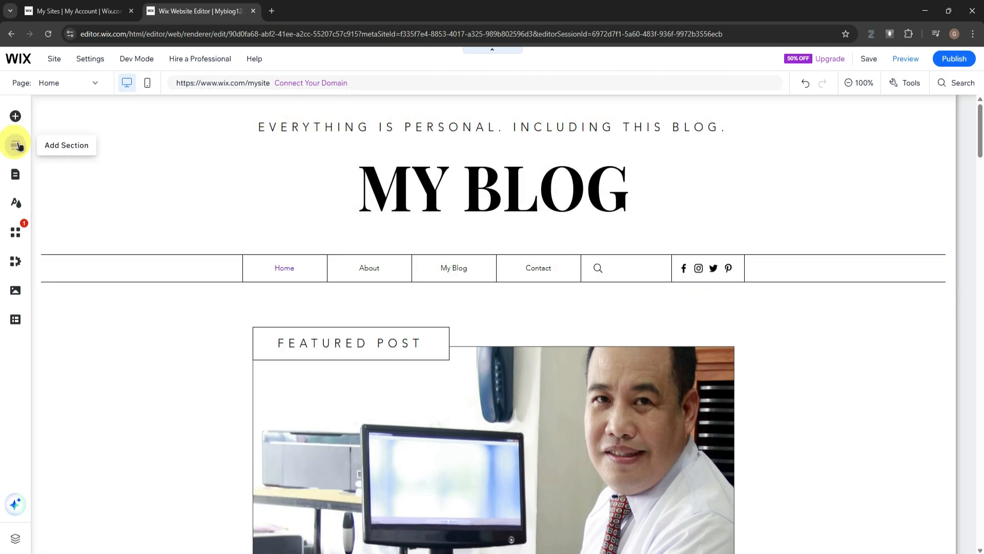
Add the Contact section with Address, Phone, Email and Connect columns between the blog feed and the footer
left_click(17, 145)
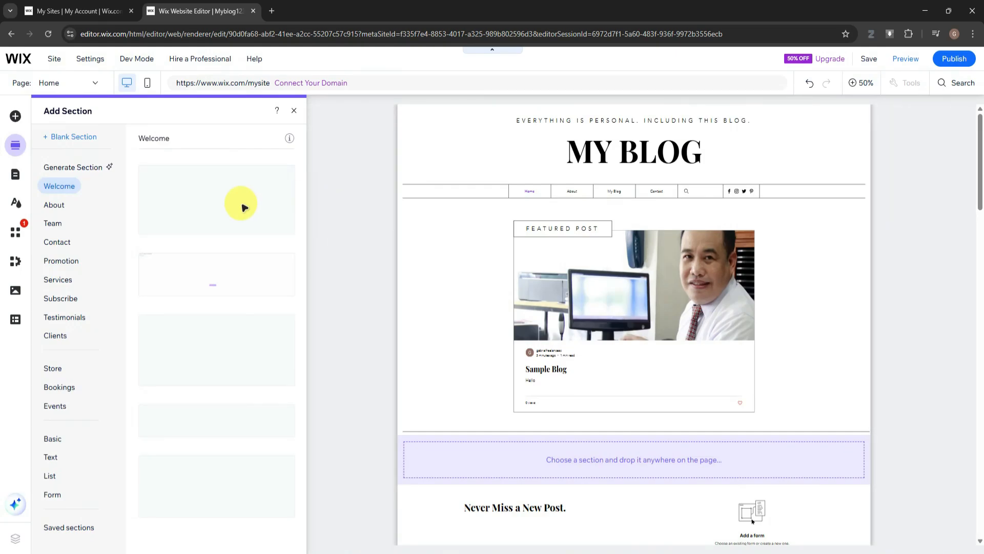
left_click(54, 205)
left_click(61, 187)
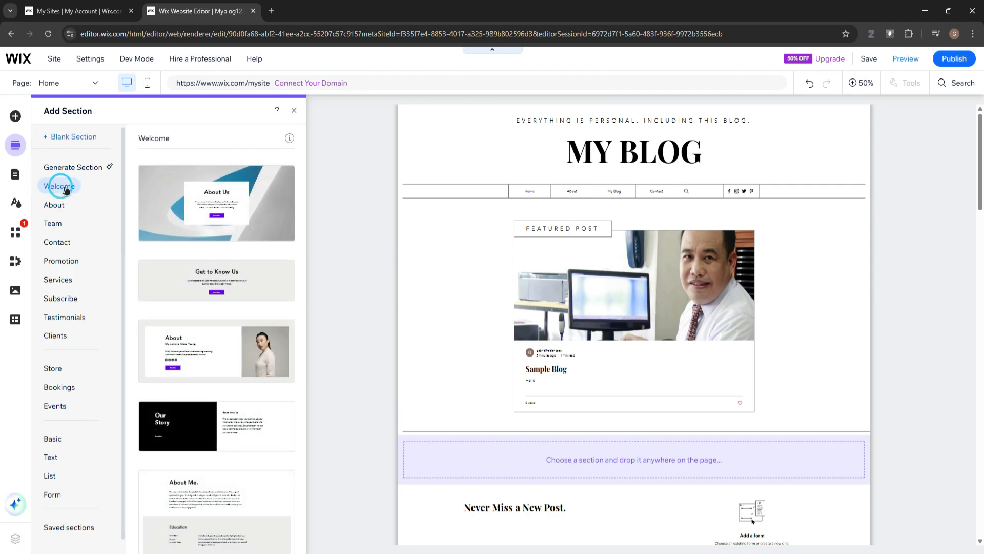
left_click(60, 241)
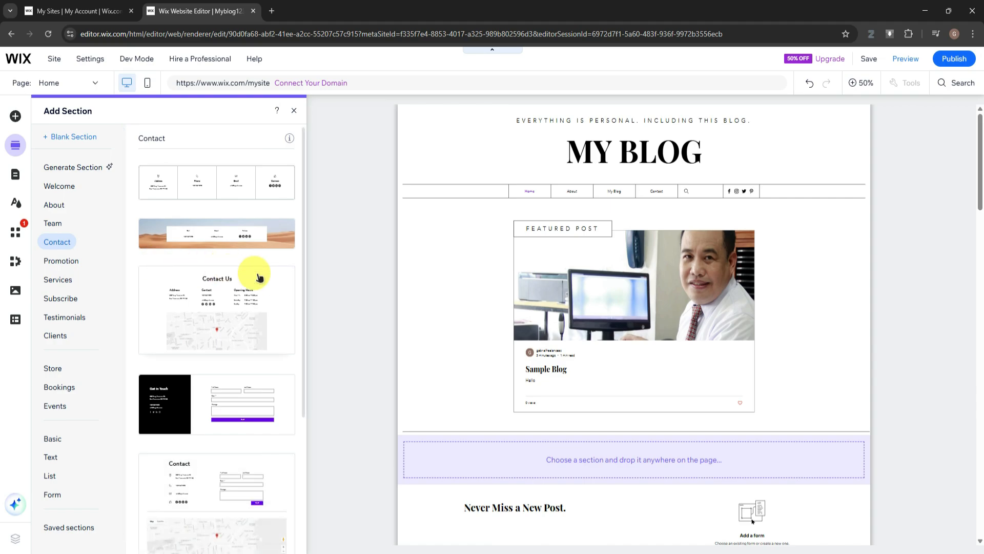
scroll(485, 306, "down", 10)
scroll(483, 308, "up", 5)
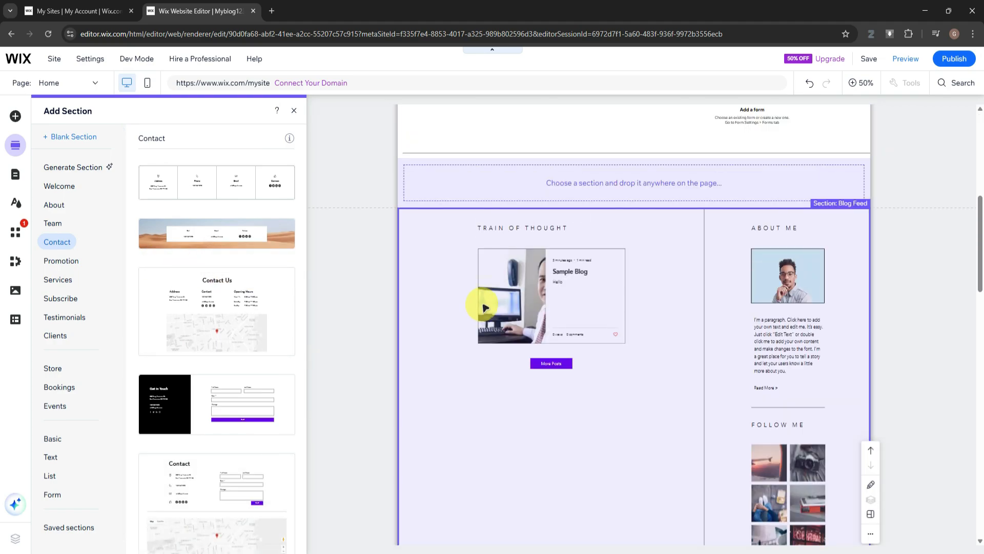
scroll(482, 308, "down", 10)
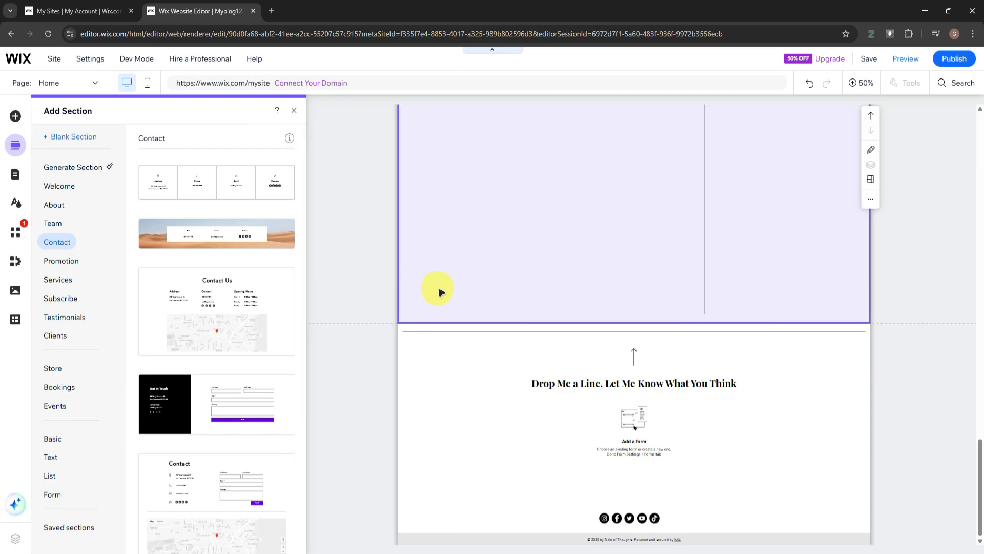
left_click_drag(193, 191, 631, 307)
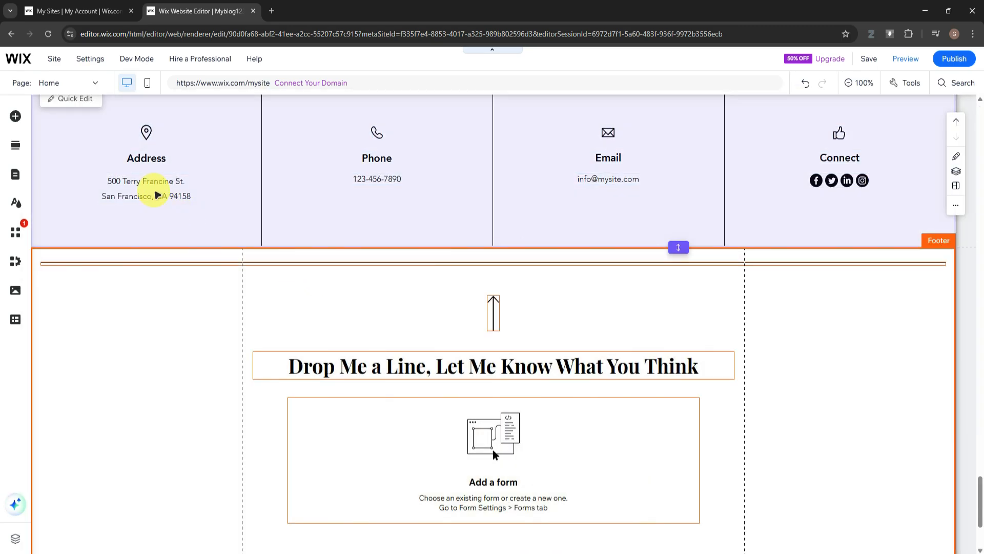
Inspect the editable address, phone and email texts and the social icons in the contact section
left_click(155, 192)
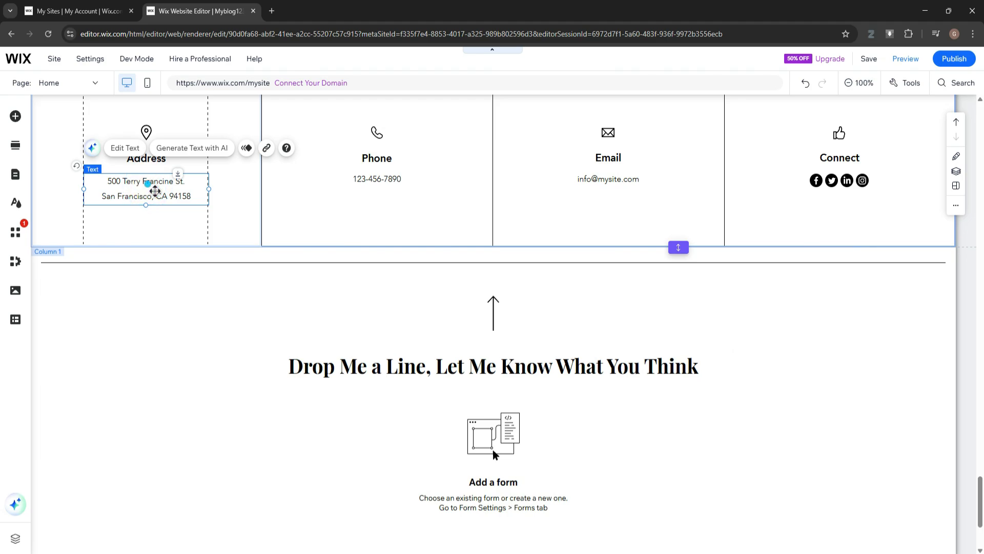
double_click(155, 191)
left_click(399, 175)
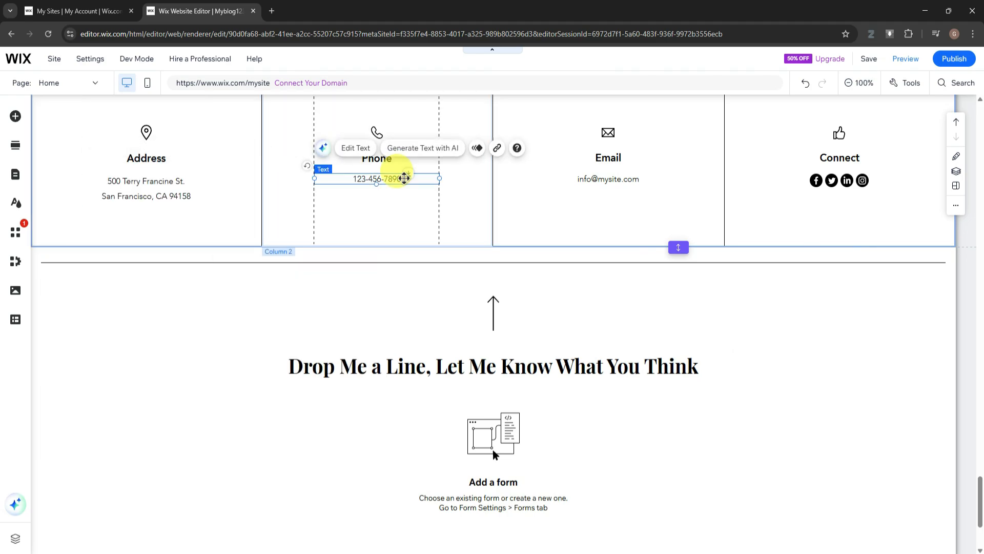
scroll(495, 222, "up", 1)
double_click(160, 232)
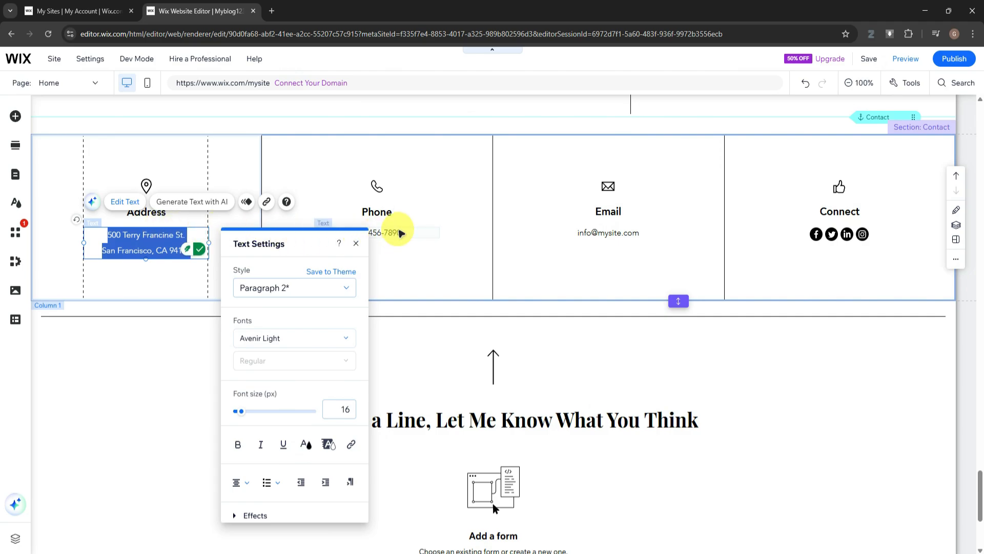
double_click(399, 232)
double_click(609, 232)
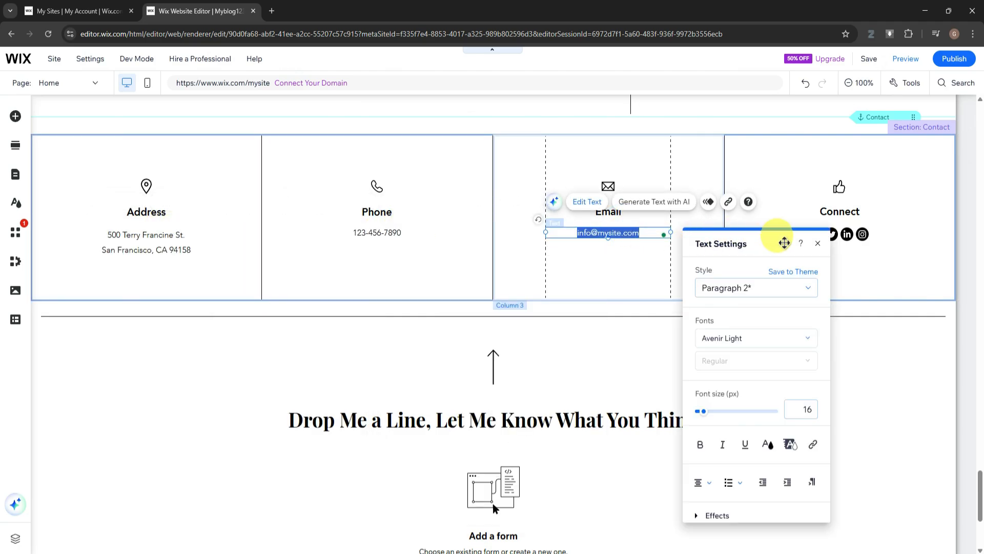
left_click(901, 245)
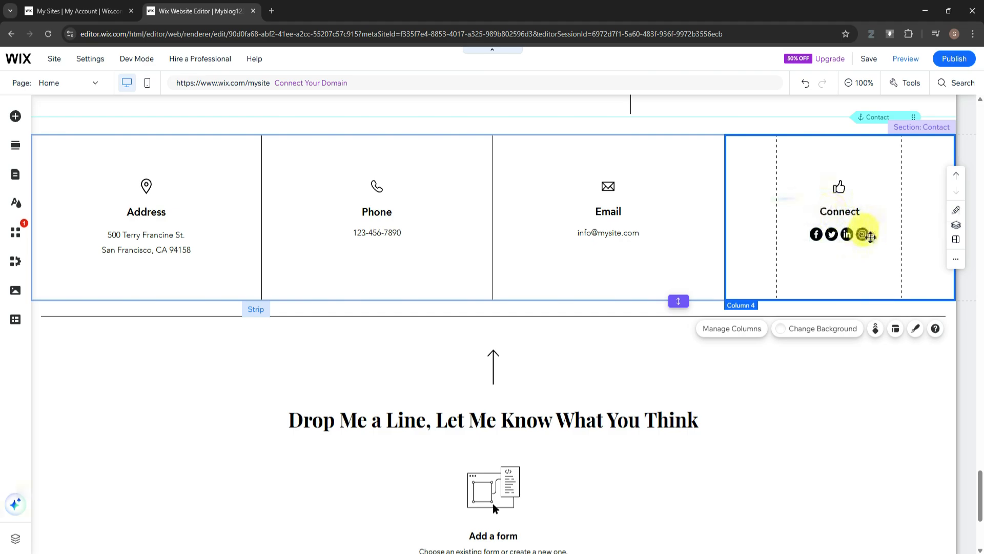
View the site menu's pages and the About page templates offered for a new page, and close the templates
scroll(863, 261, "up", 10)
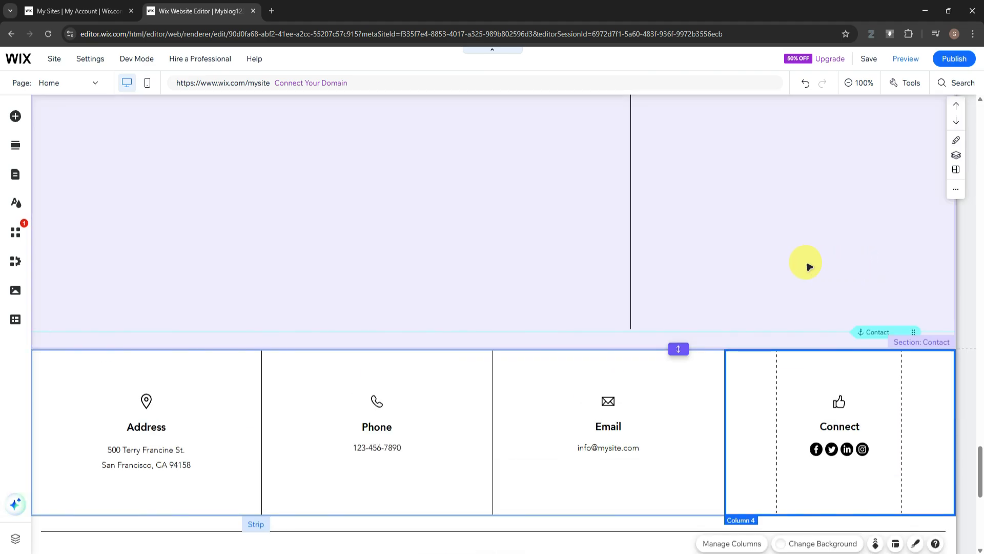
scroll(585, 239, "down", 1, "ctrl")
scroll(587, 240, "down", 2, "ctrl")
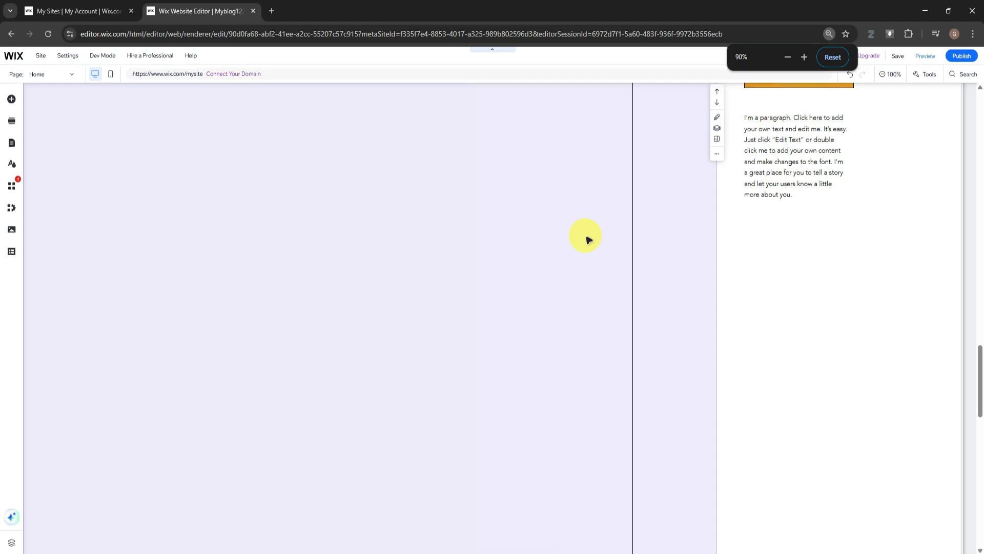
key("ctrl+0")
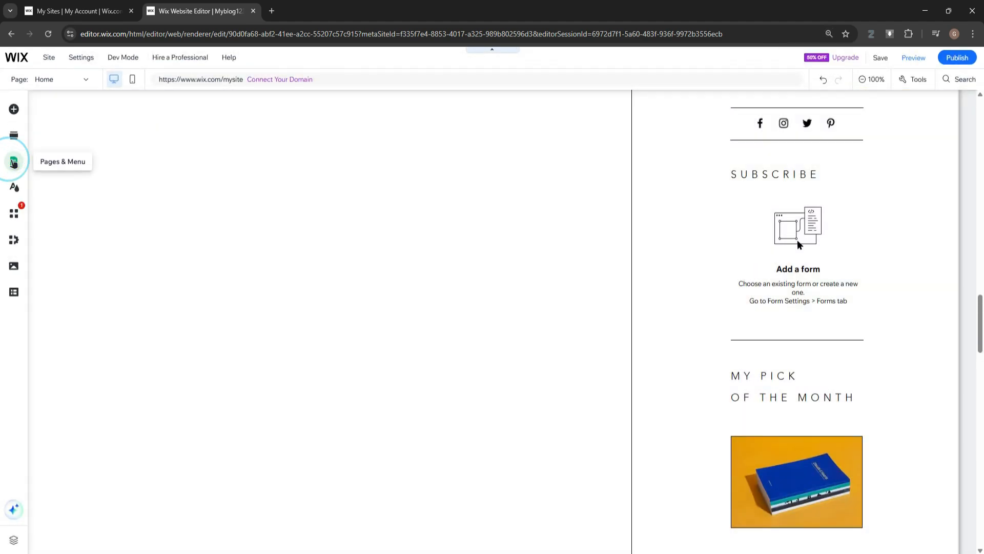
left_click(13, 162)
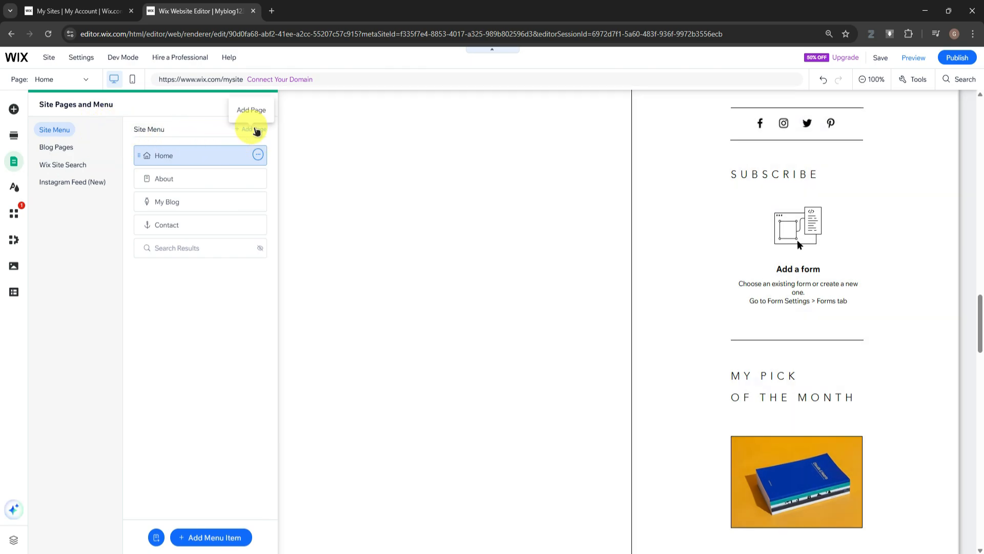
left_click(257, 131)
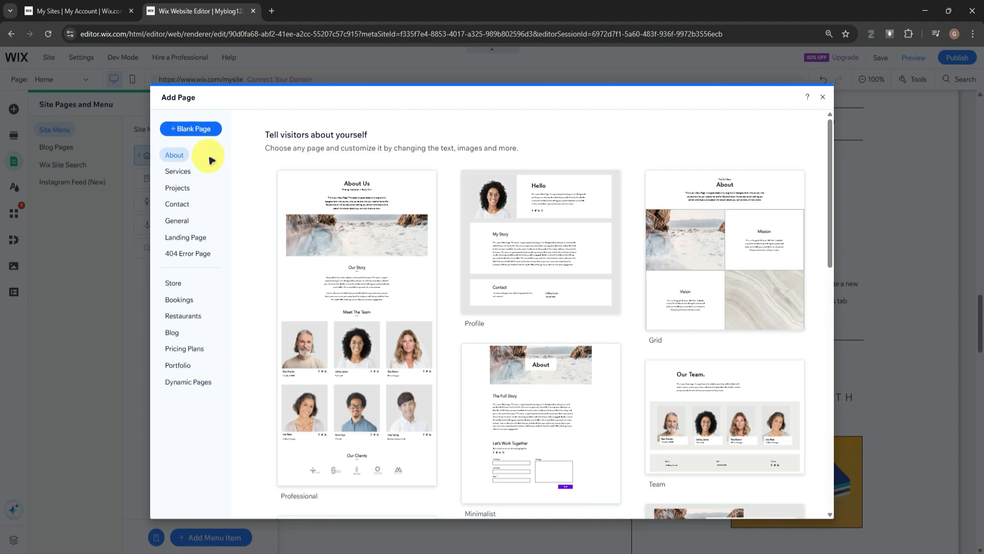
left_click(823, 98)
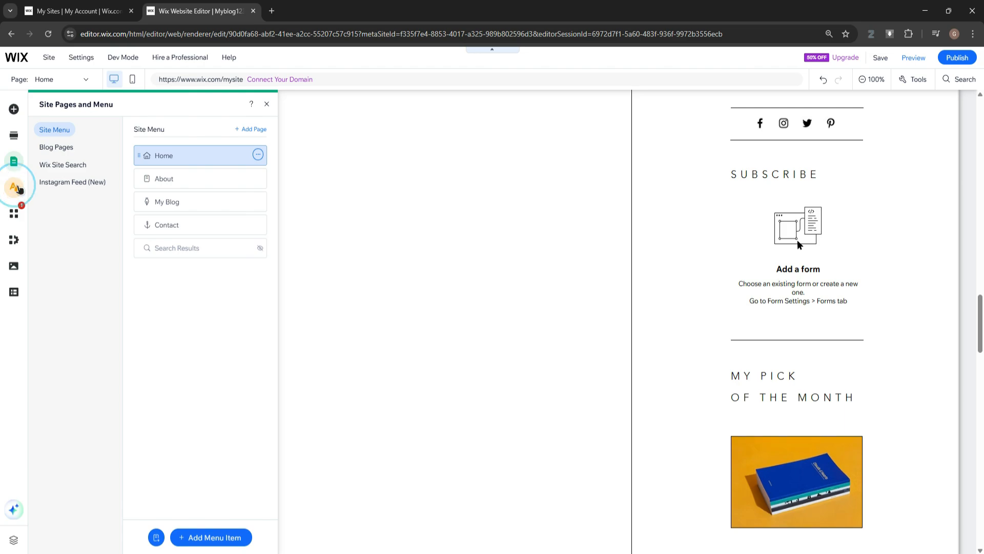
Open the site design's color theme and try red #FF0000 in place of the white base color
left_click(18, 190)
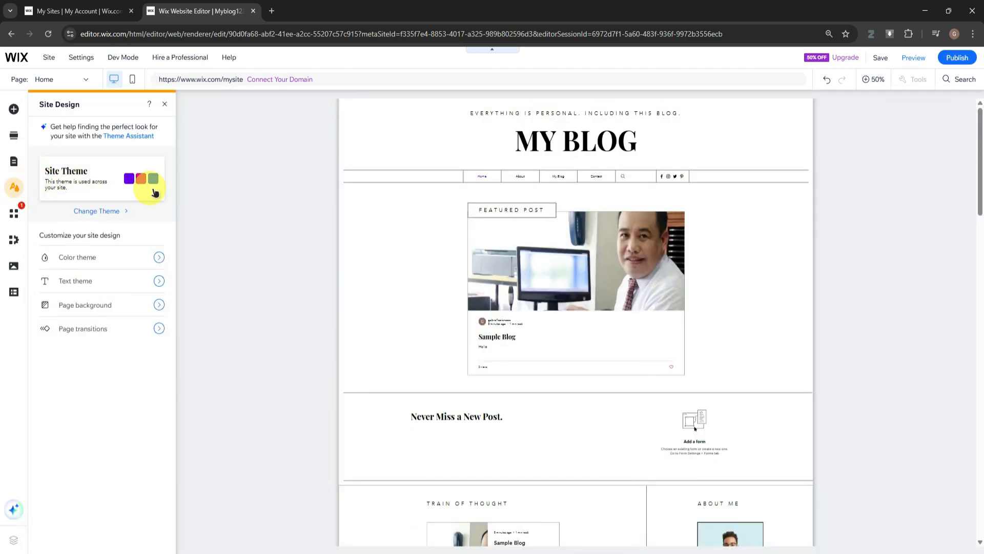
left_click(159, 256)
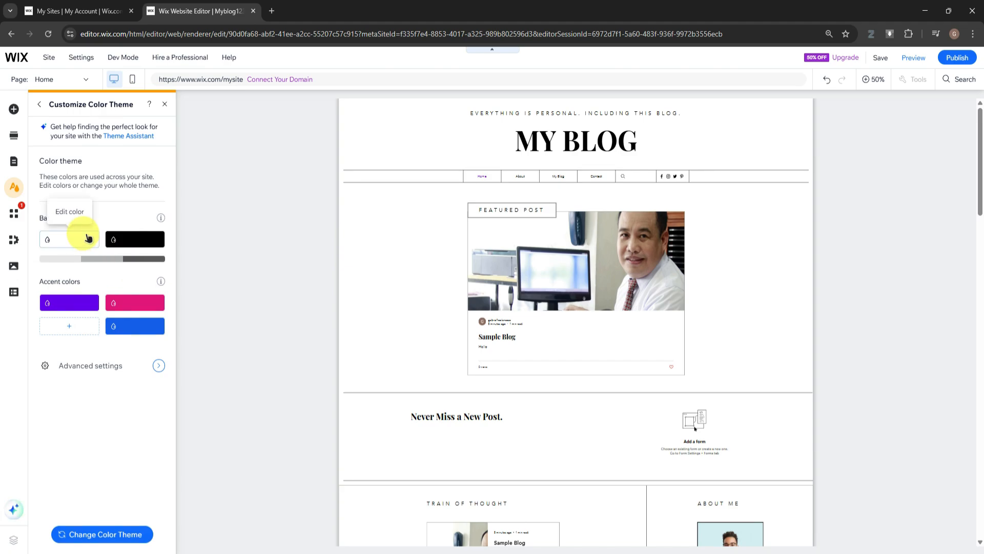
left_click(89, 237)
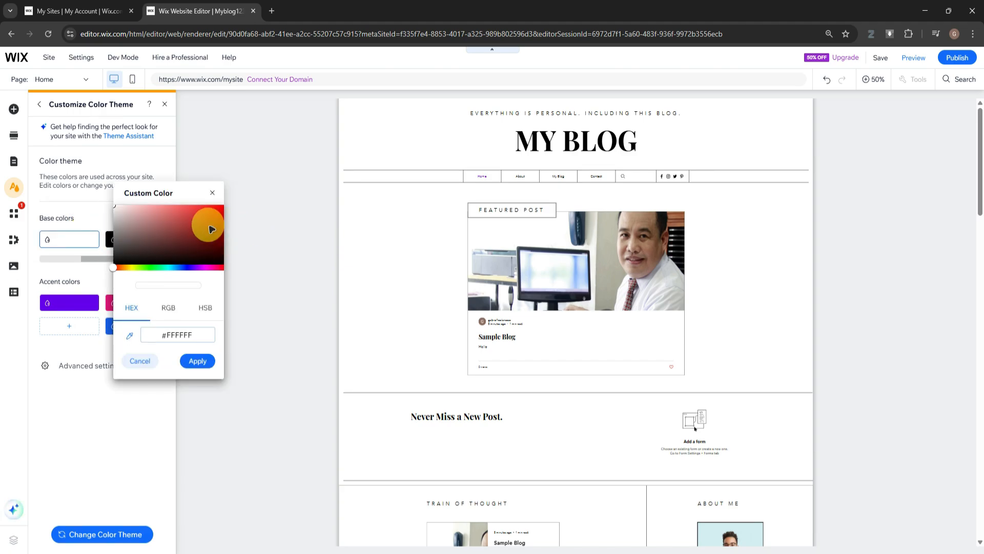
left_click(247, 193)
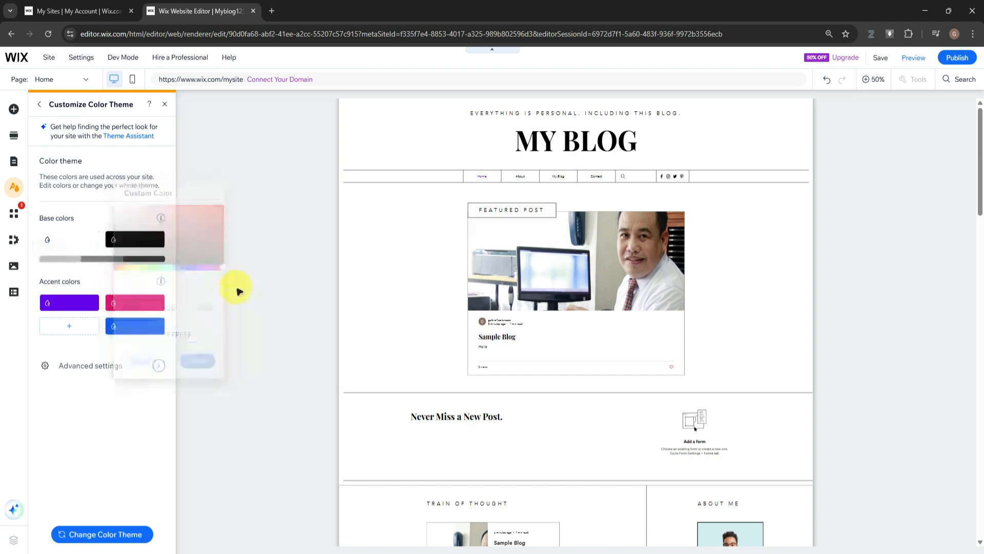
left_click(88, 247)
left_click_drag(121, 252, 231, 204)
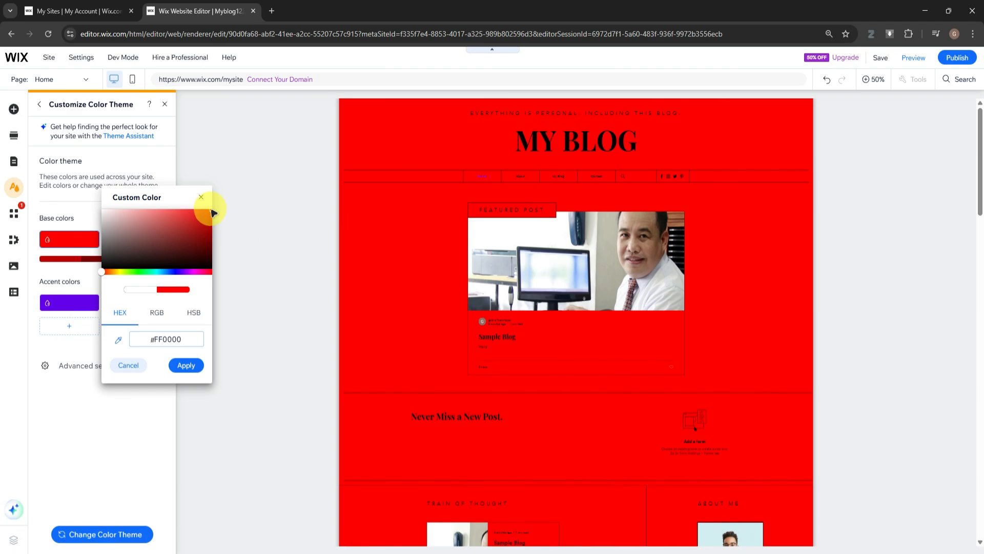
left_click_drag(212, 212, 90, 210)
left_click(201, 197)
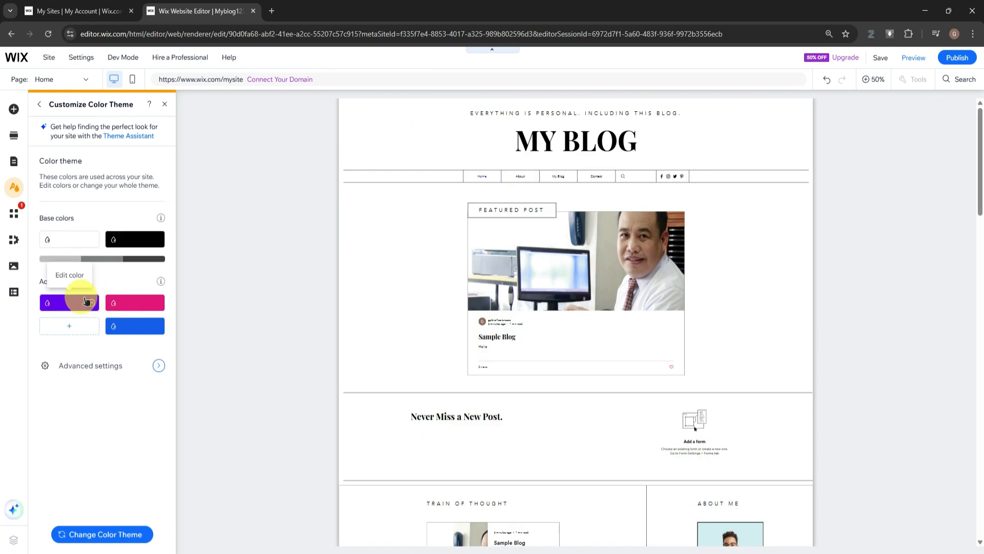
Inspect the custom color settings of the purple accent color and close them without making a change
left_click(84, 302)
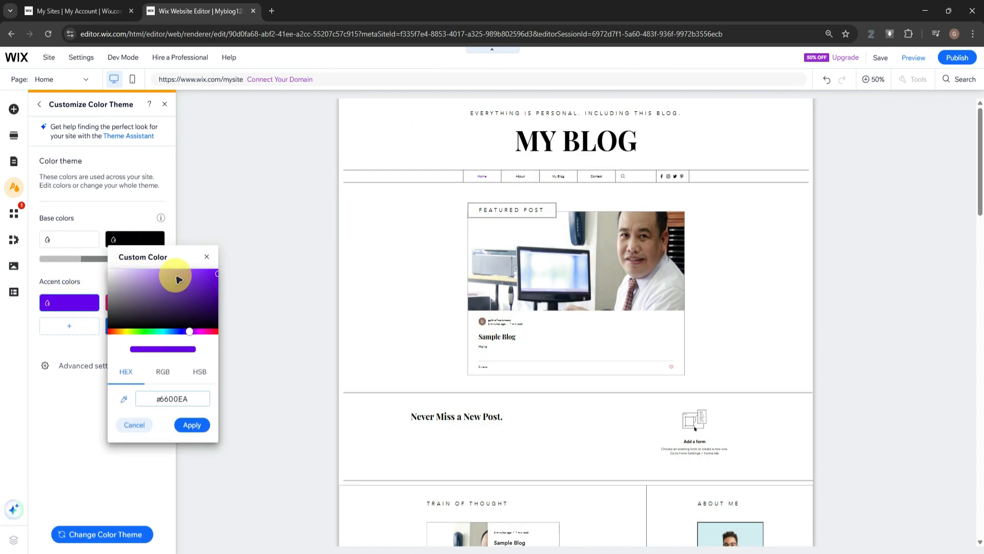
left_click(177, 400)
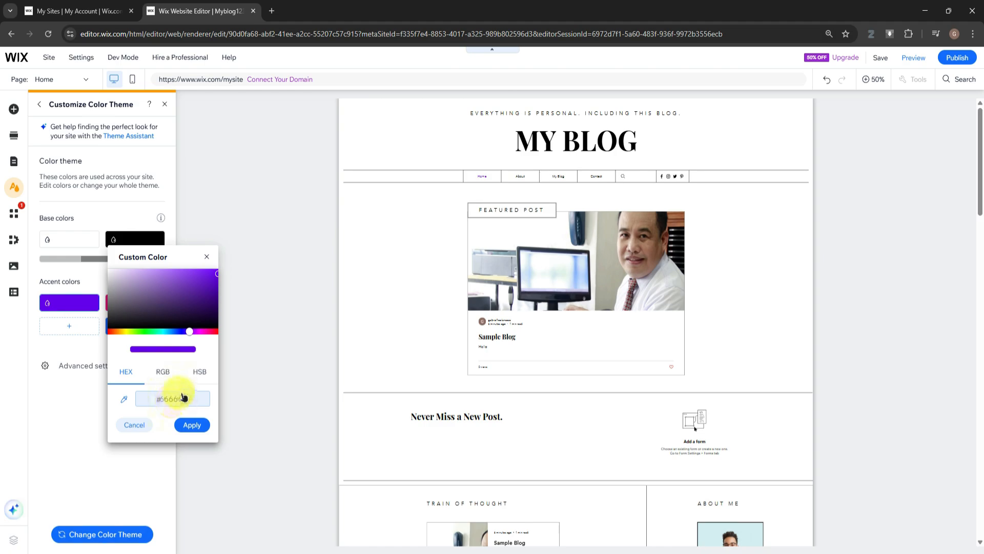
left_click(206, 257)
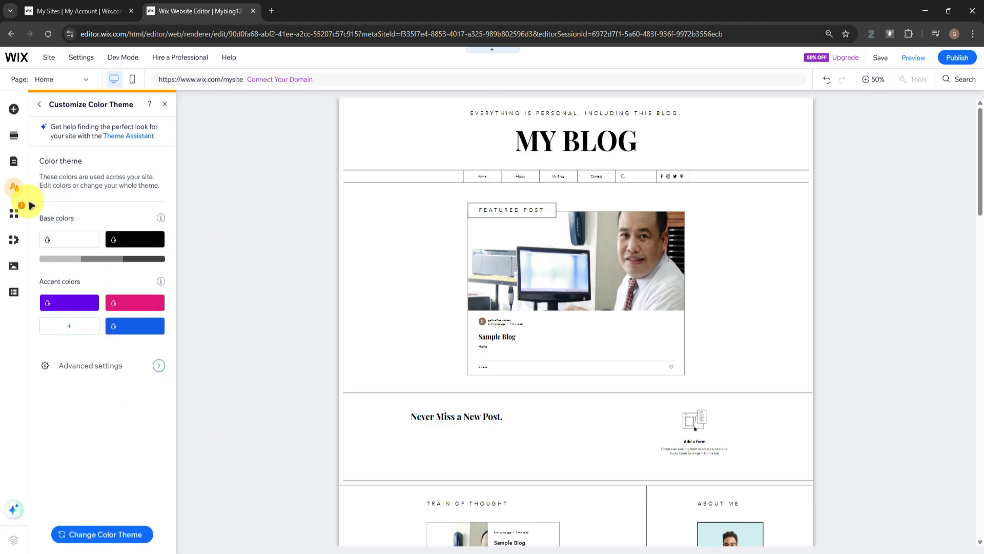
Browse the App Market home, covering the Trending Now, Wix Business Solutions and Team Picks apps
left_click(14, 212)
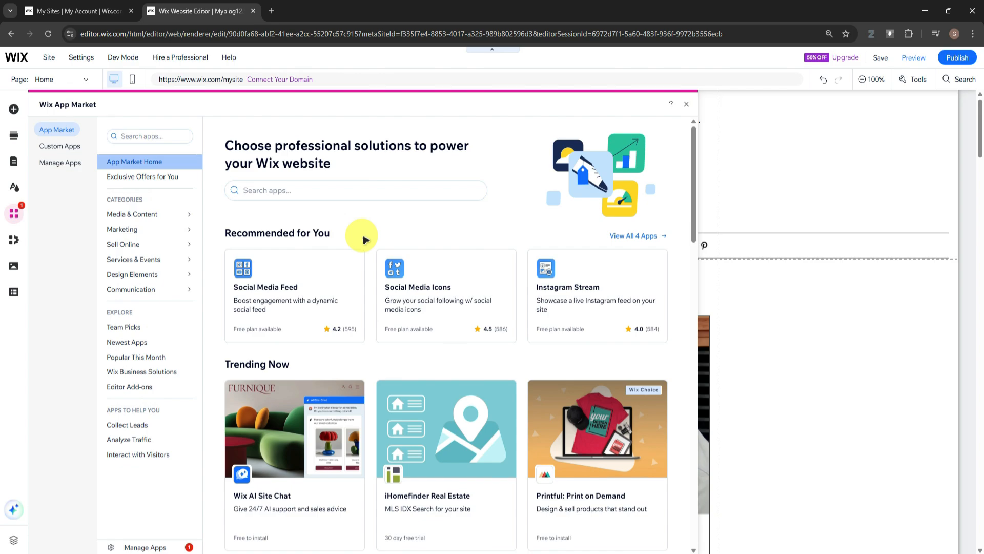
scroll(374, 241, "down", 3)
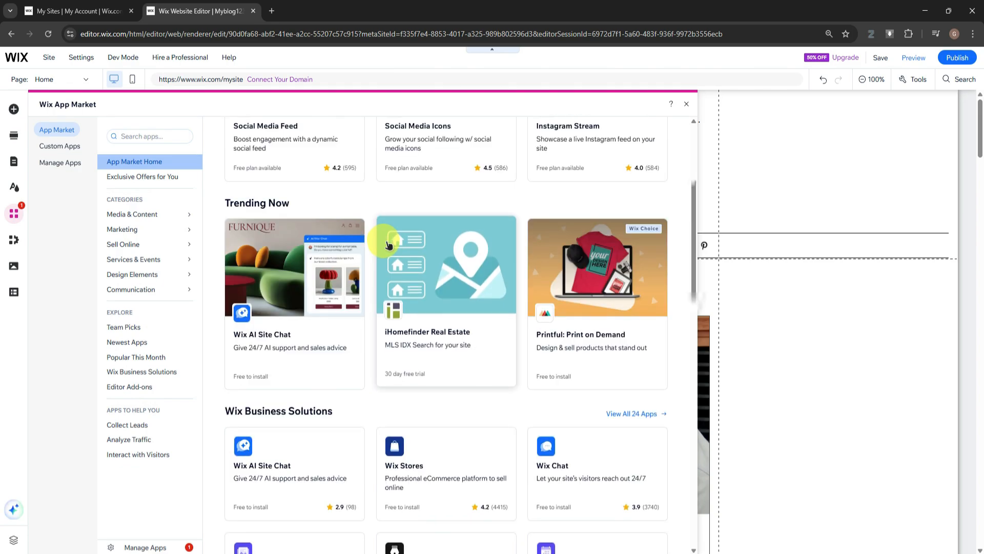
scroll(390, 245, "down", 3)
scroll(390, 242, "down", 3)
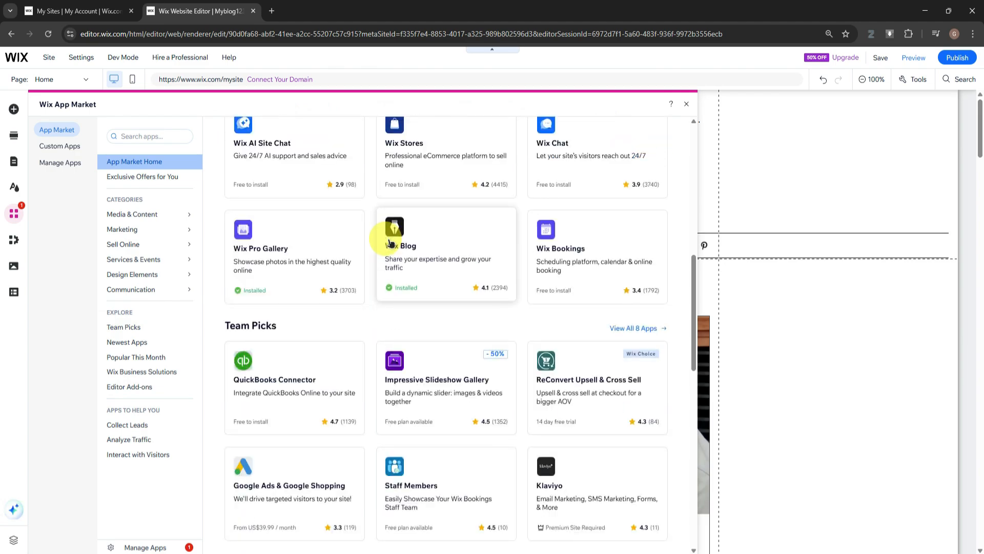
scroll(387, 244, "up", 2)
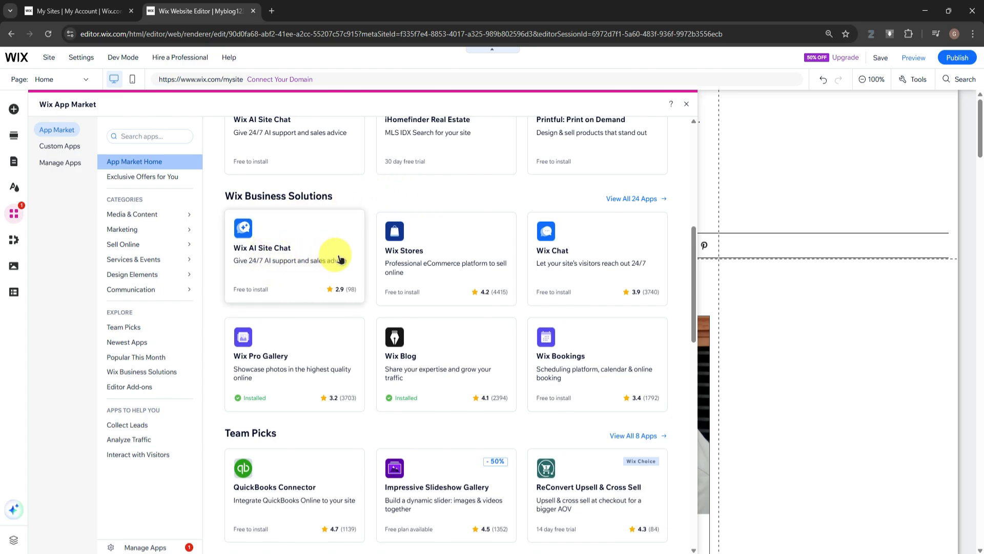
scroll(447, 256, "down", 1)
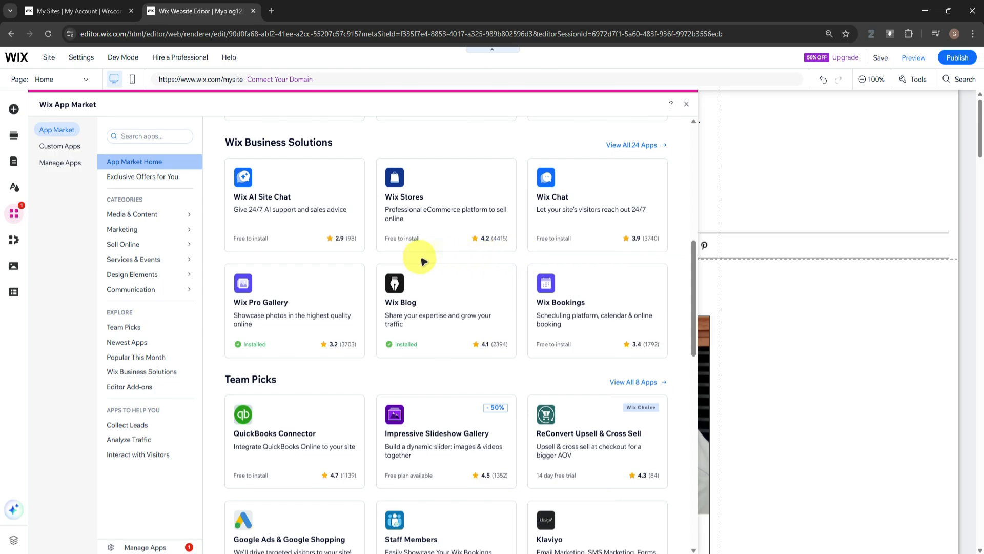
scroll(423, 262, "down", 1)
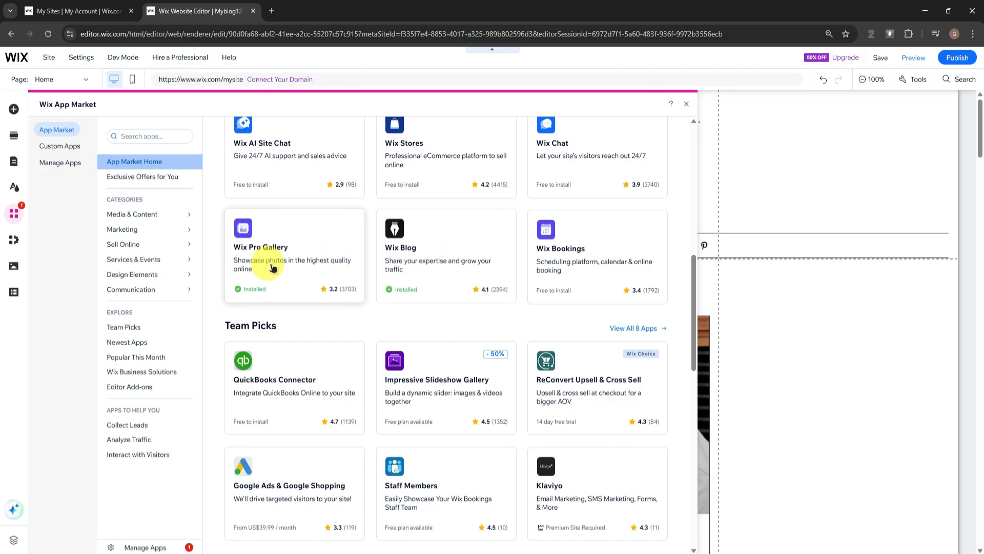
Review the Wix Blog and Wix Site Search business tools and add the Instagram Feed widget to the home page
left_click(14, 239)
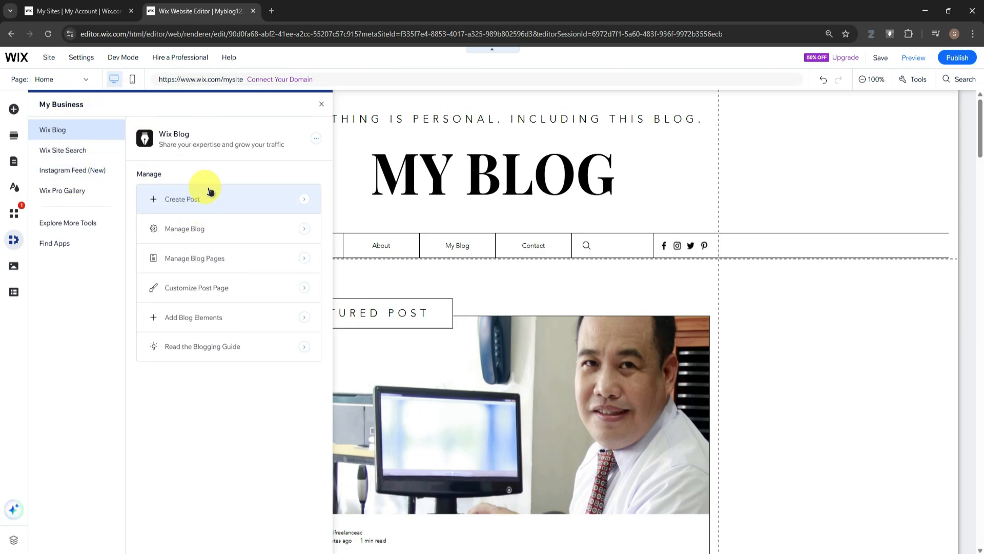
left_click(69, 150)
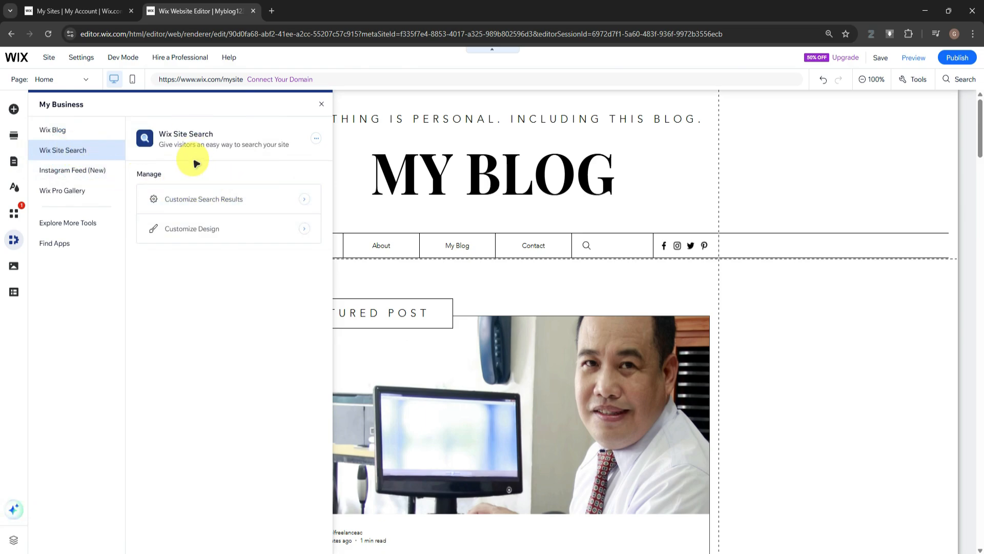
left_click(69, 171)
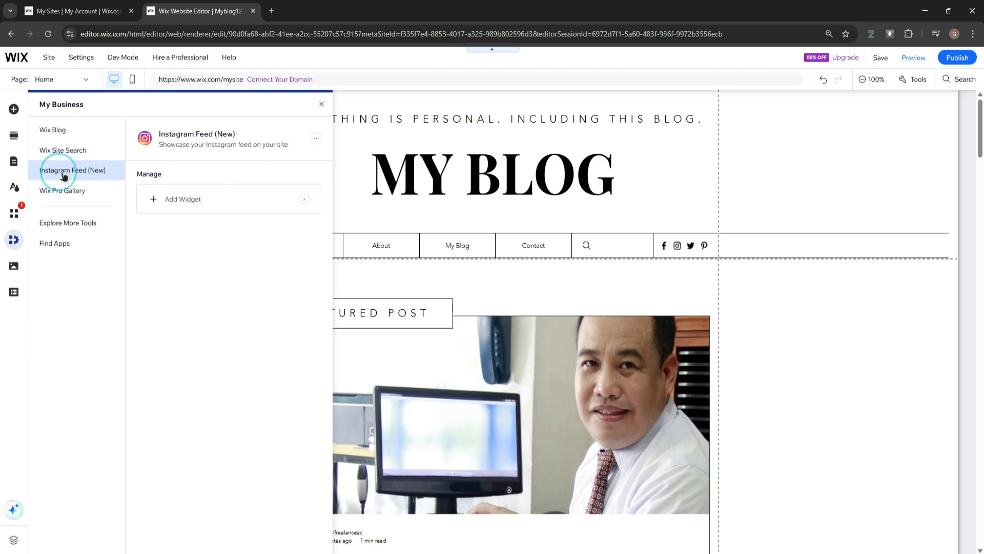
left_click(183, 204)
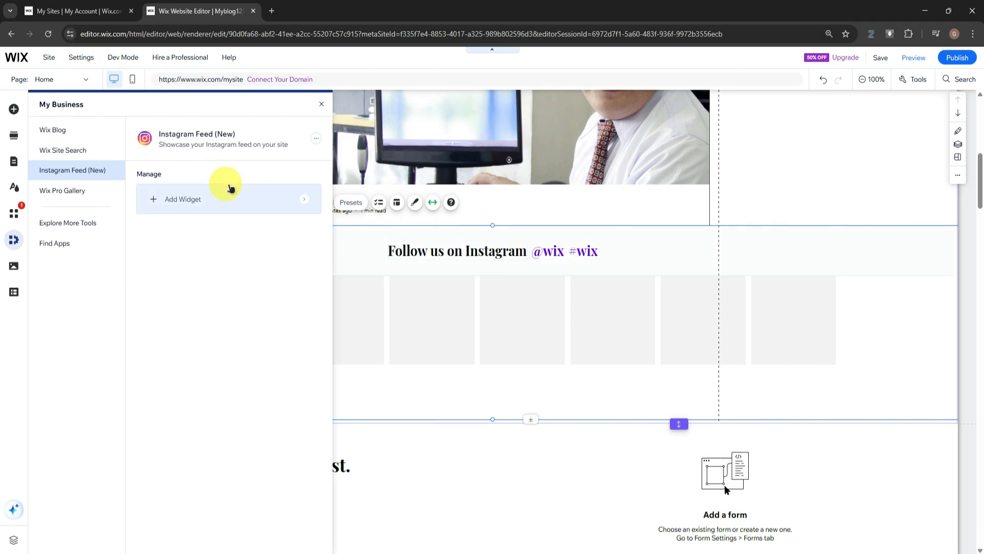
left_click(322, 104)
left_click(548, 253)
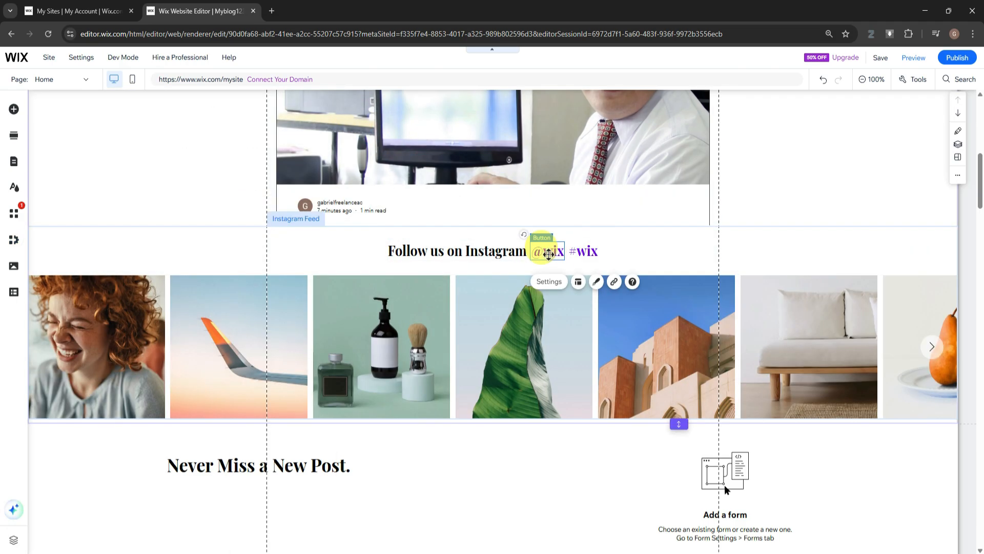
left_click(584, 251)
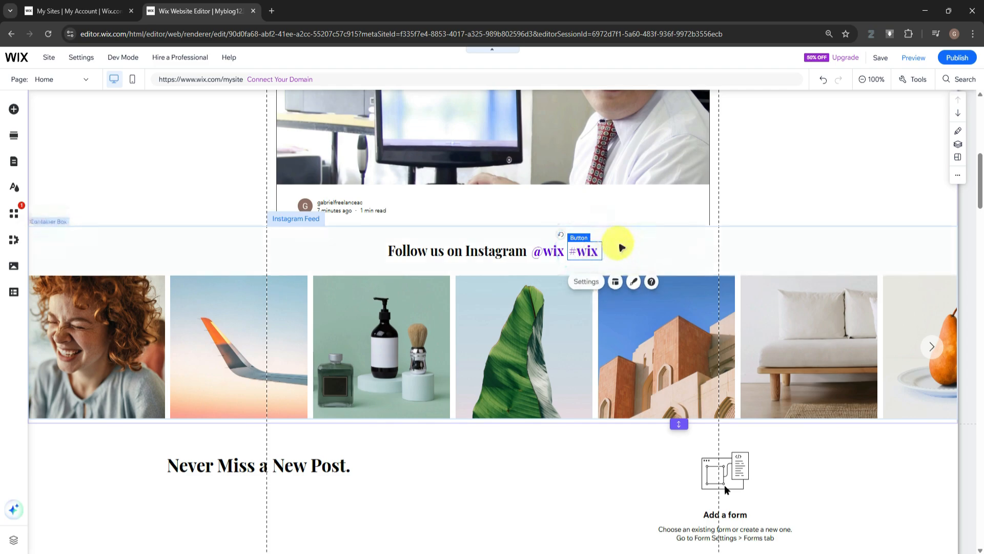
left_click(213, 252)
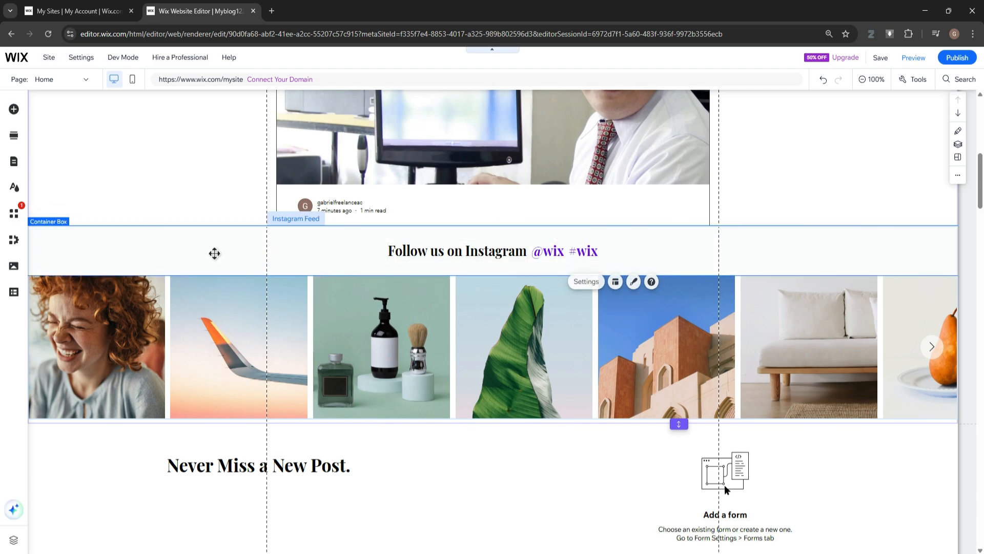
left_click(14, 240)
left_click(88, 190)
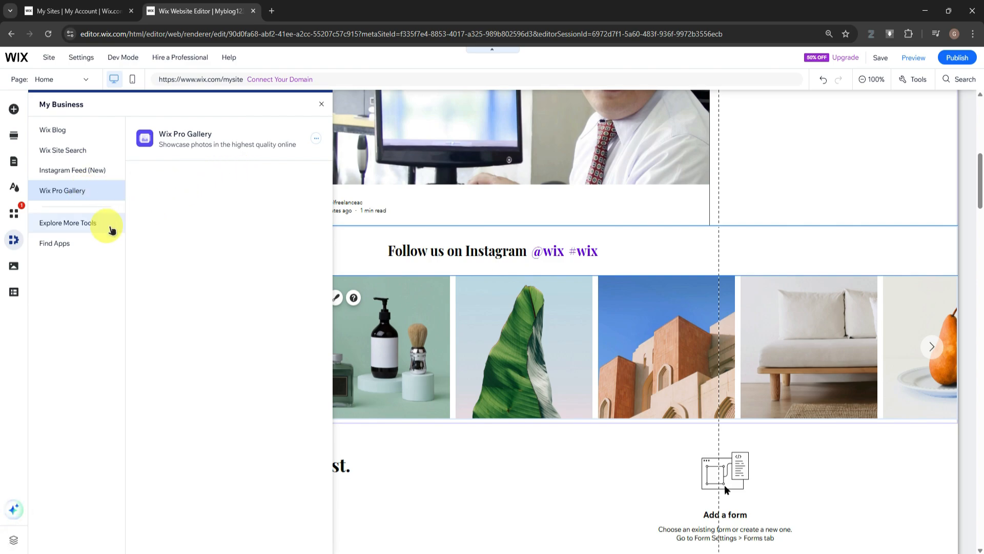
Examine the site media options, including the upload sources, Photo Studio and Video Maker
left_click(14, 268)
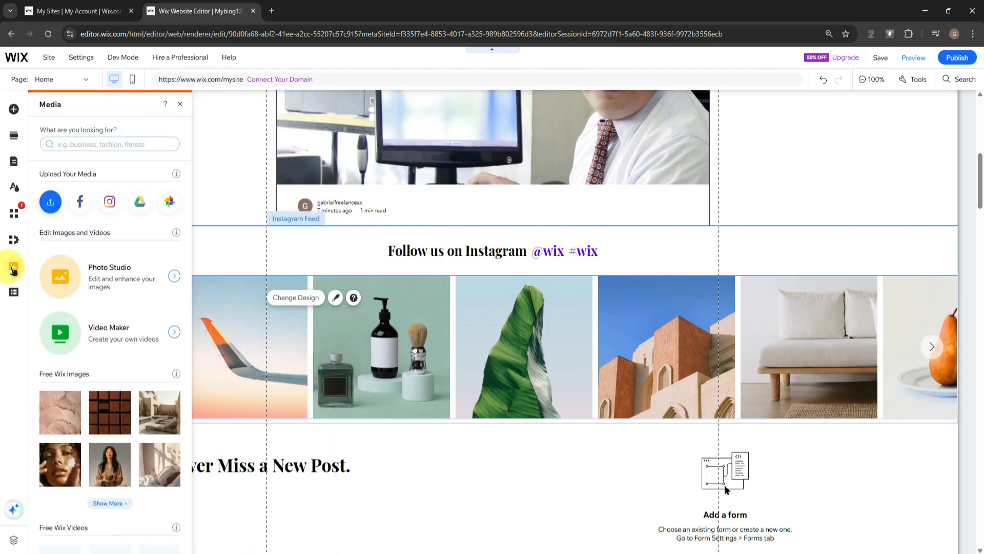
scroll(80, 259, "down", 8)
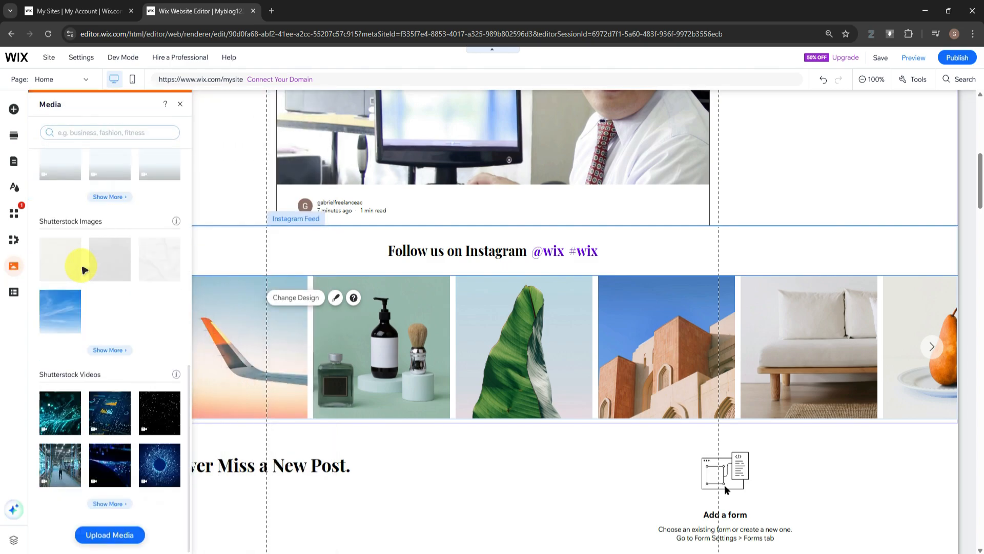
scroll(81, 266, "up", 8)
scroll(633, 308, "up", 5)
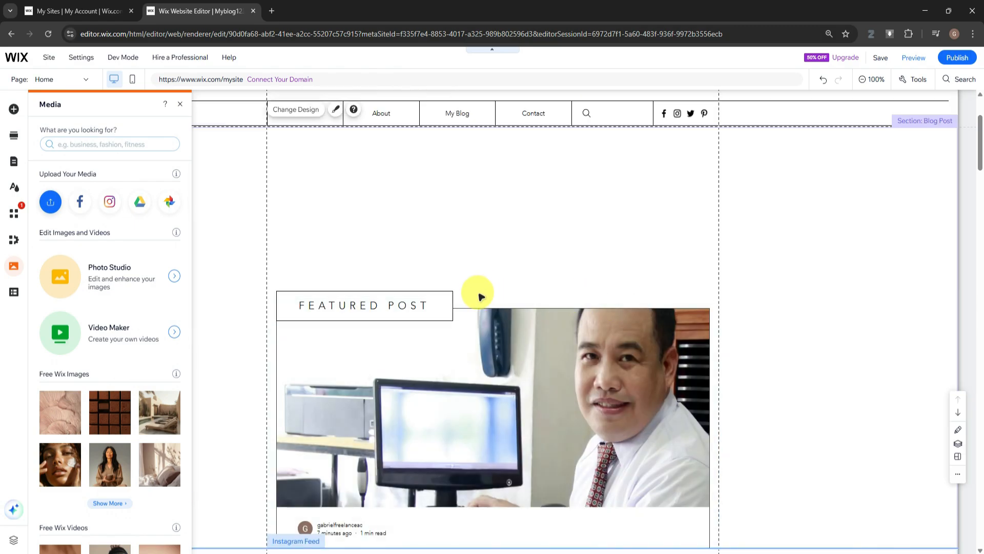
scroll(87, 269, "down", 6)
scroll(96, 262, "up", 5)
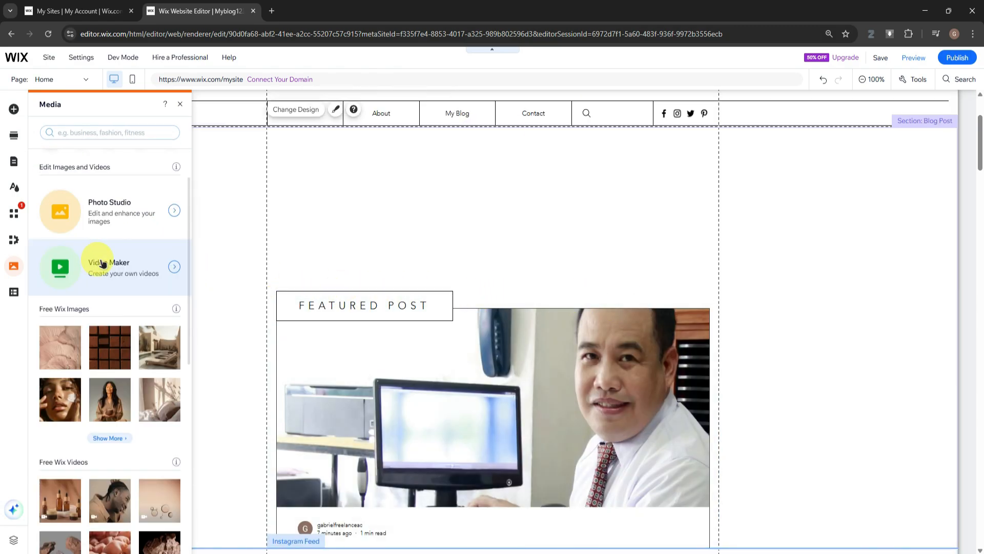
scroll(102, 263, "down", 5)
scroll(102, 263, "up", 8)
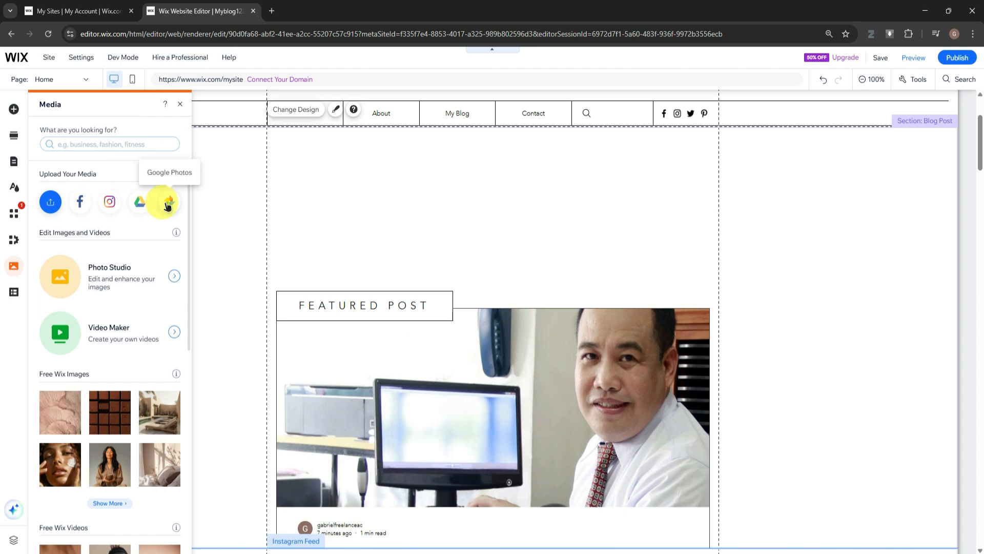
scroll(167, 205, "down", 2)
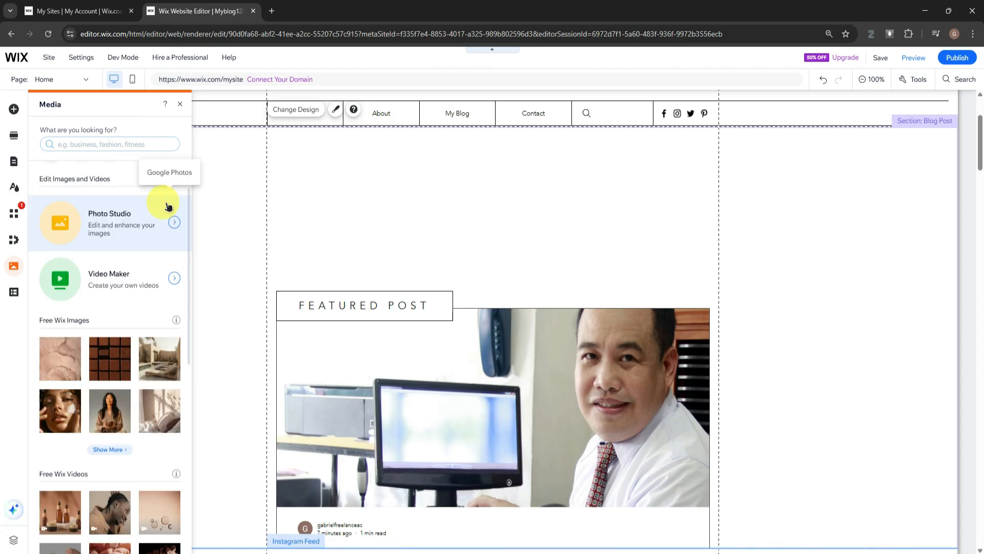
scroll(108, 175, "up", 1)
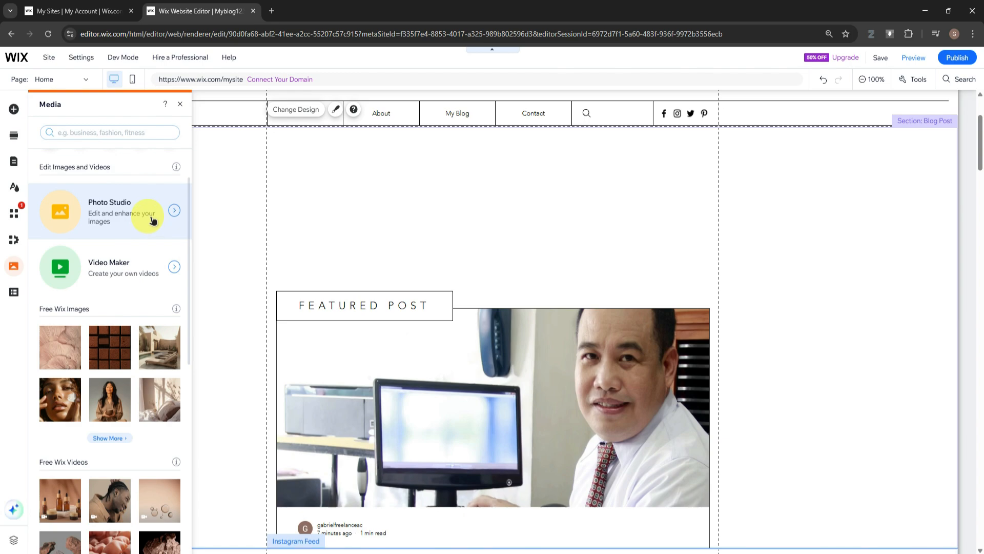
Browse the free Wix images and videos, the Shutterstock images and videos, and the media search
scroll(152, 220, "down", 1)
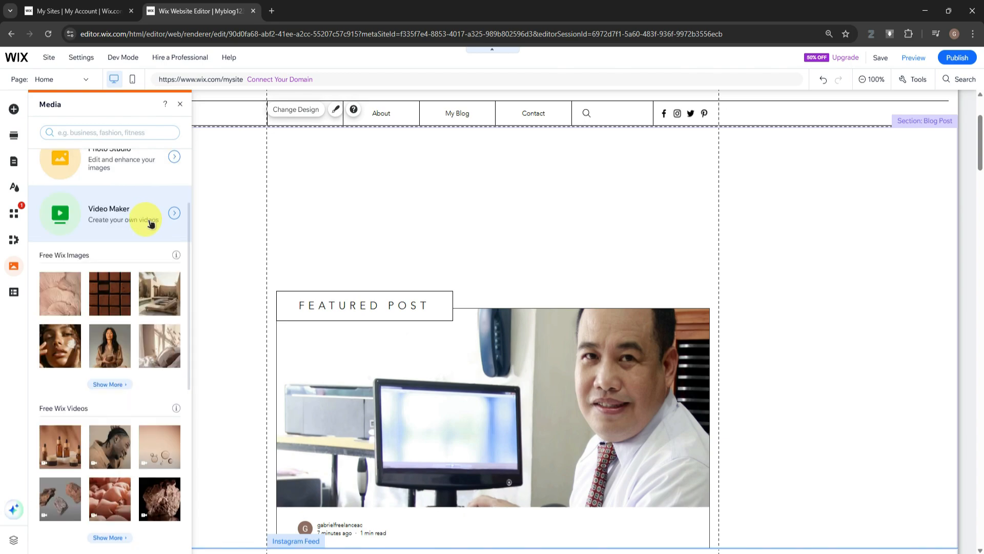
scroll(149, 222, "down", 2)
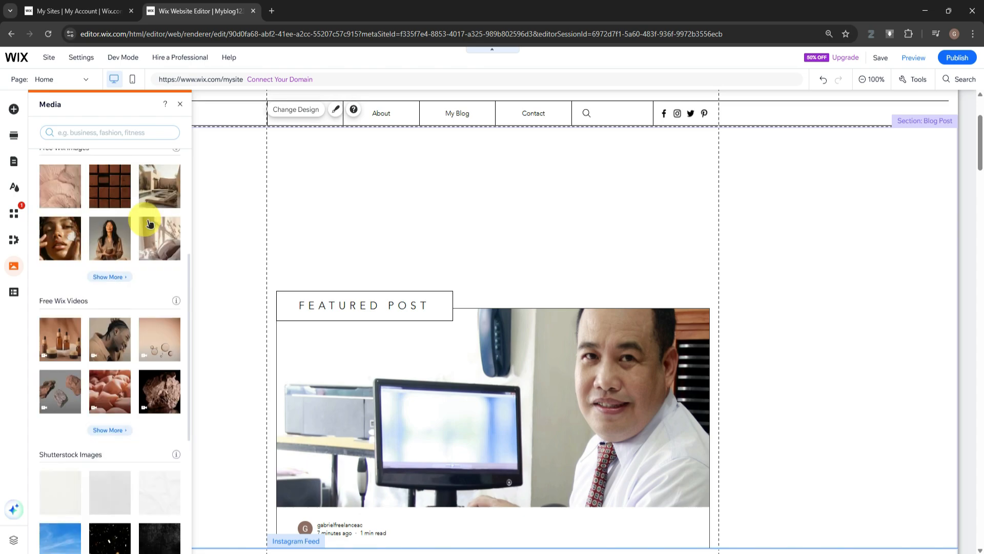
mouse_move(149, 222)
scroll(146, 223, "up", 1)
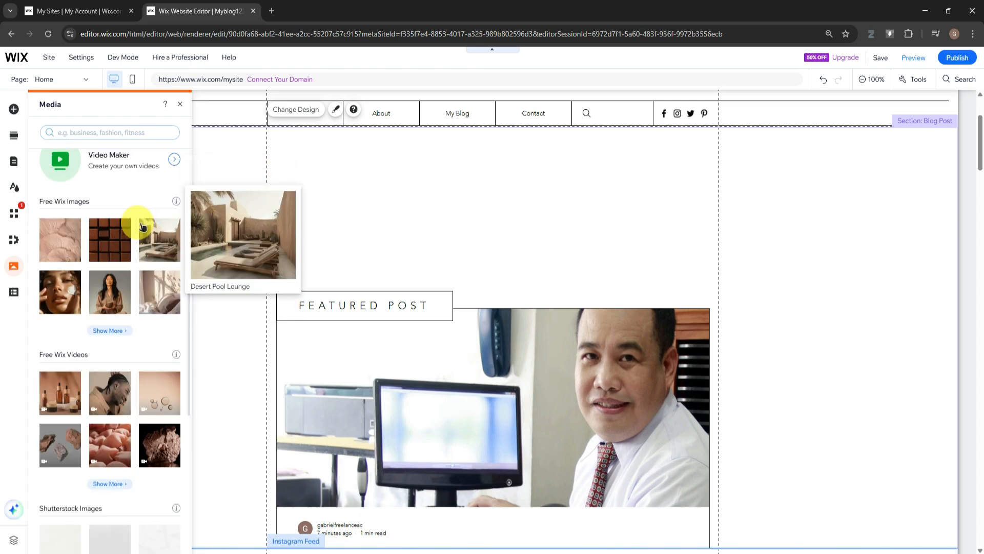
scroll(143, 227, "down", 3)
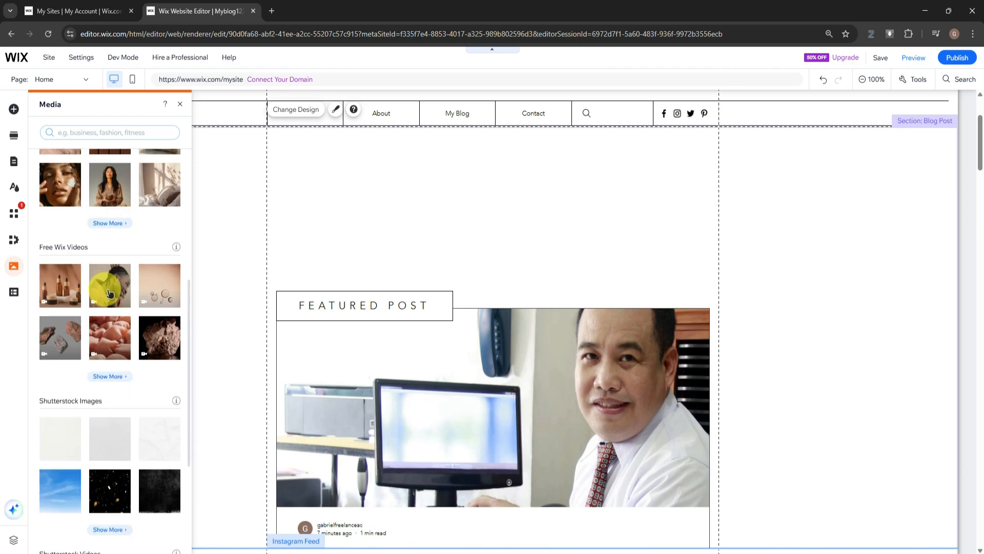
mouse_move(109, 293)
scroll(109, 293, "down", 1)
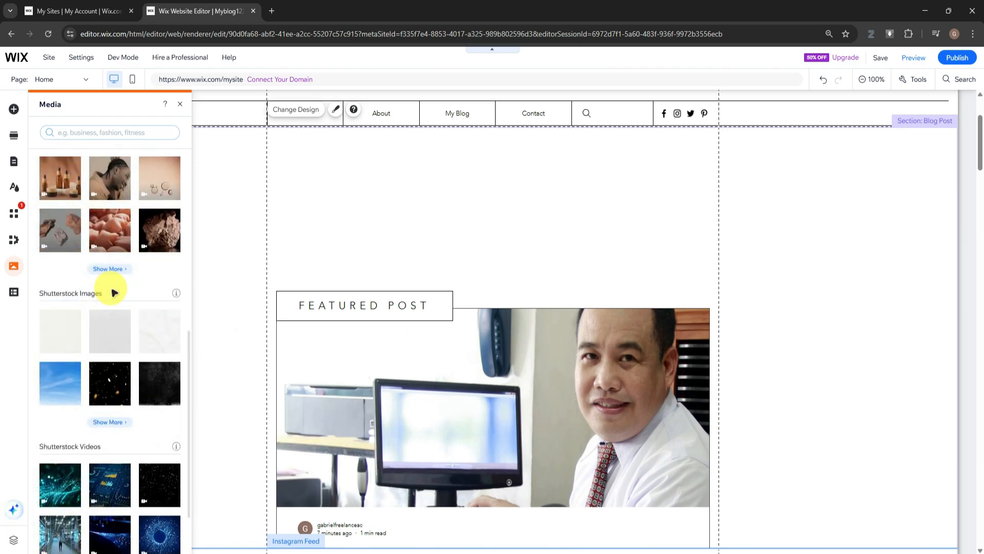
scroll(114, 292, "down", 1)
scroll(115, 293, "up", 8)
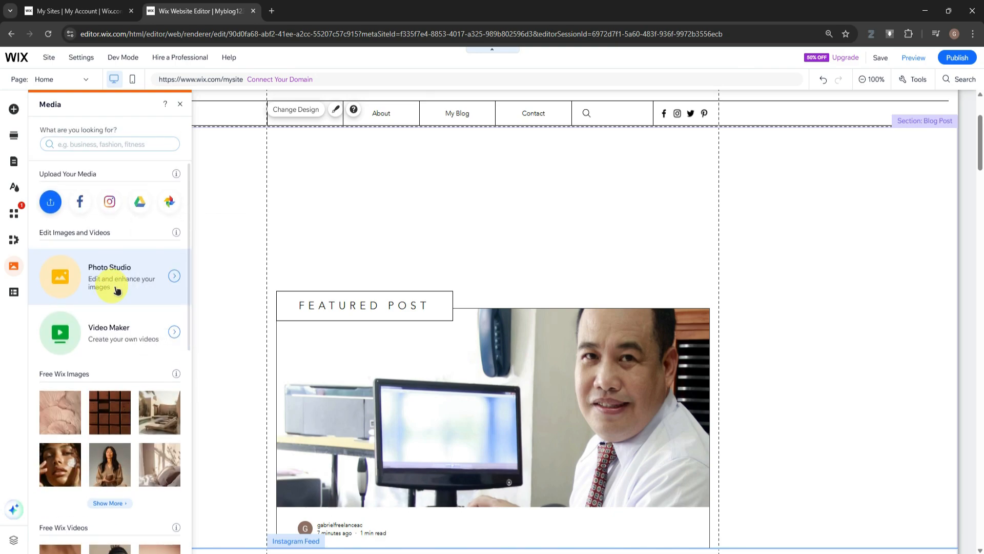
scroll(116, 290, "down", 2)
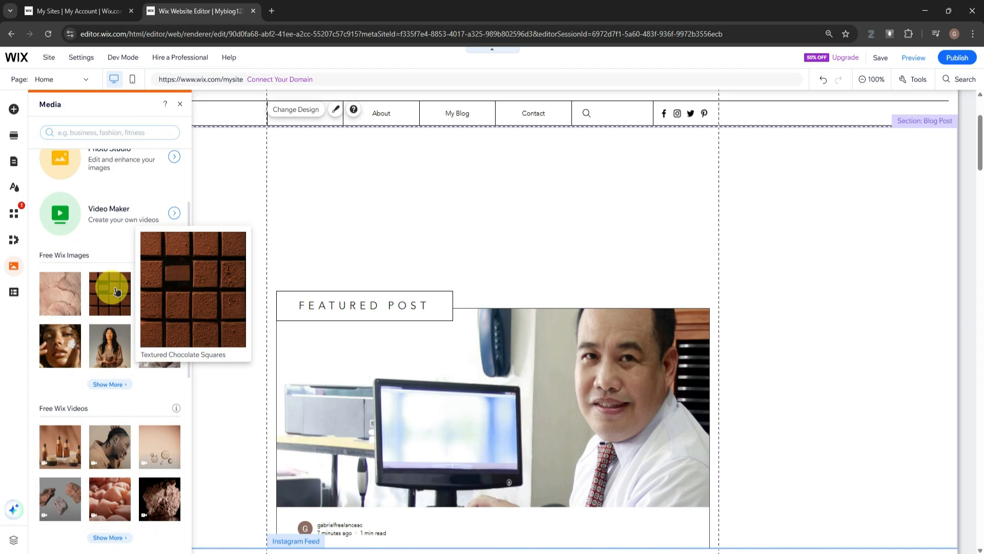
left_click(102, 133)
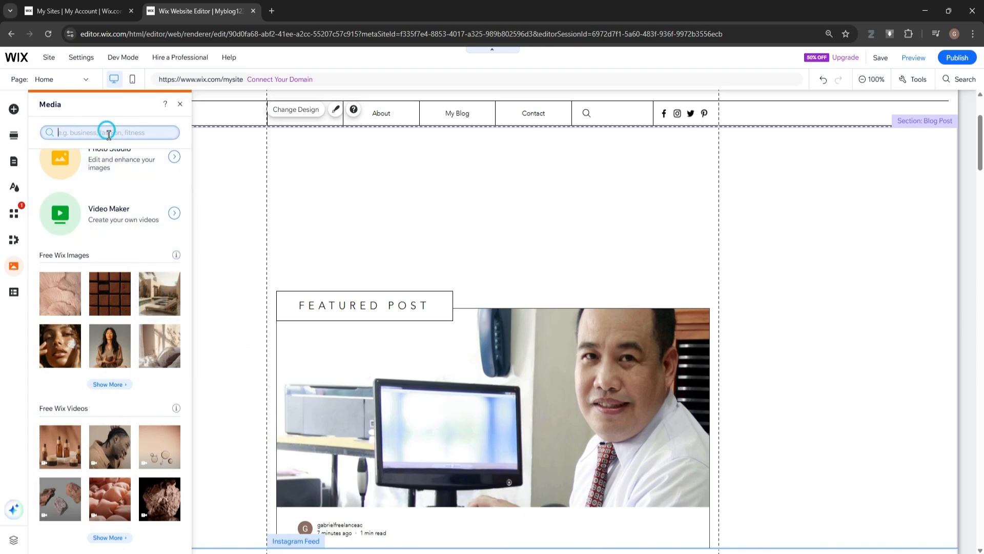
View the CMS introduction, close it and look over the header of the home page
left_click(14, 292)
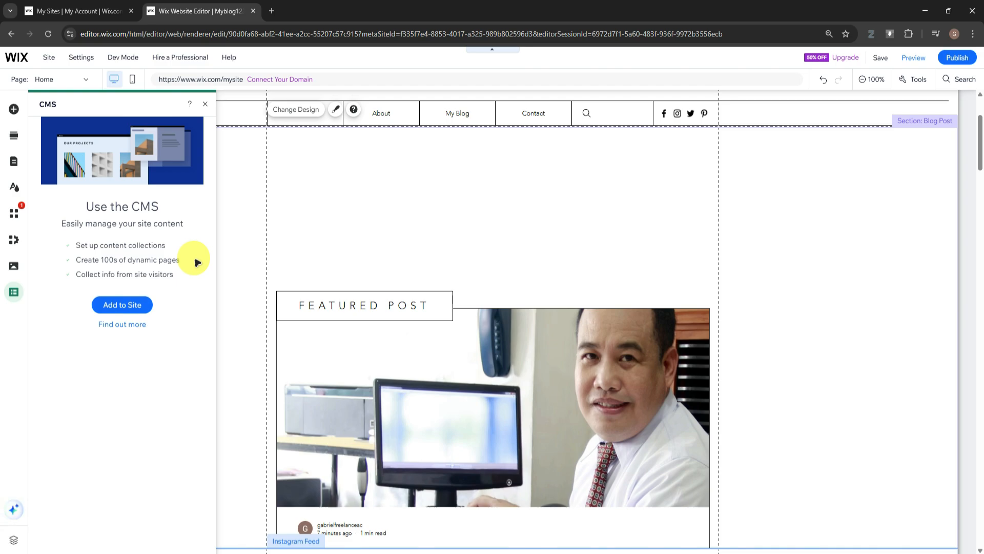
left_click(205, 104)
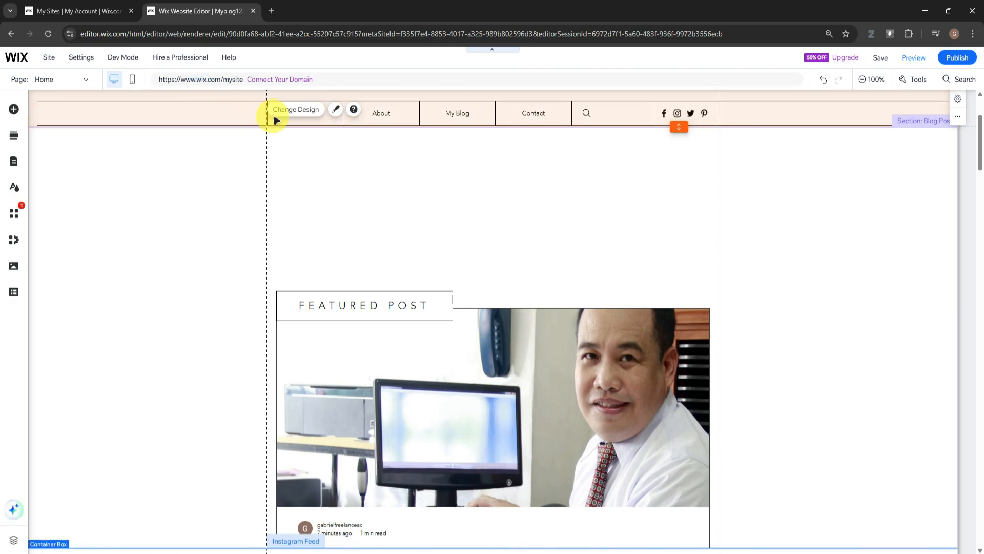
scroll(535, 307, "down", 3)
scroll(536, 307, "up", 6)
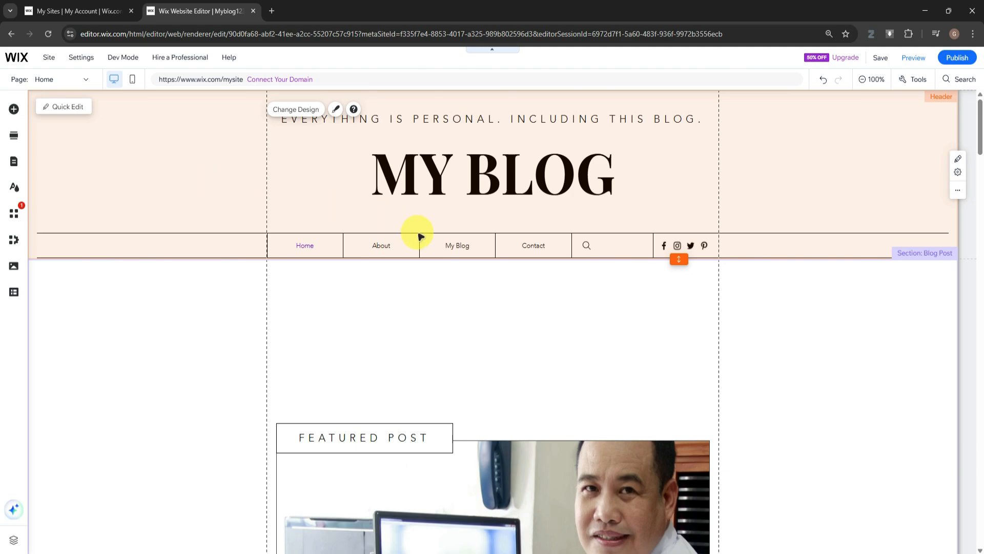
Look over the home page's featured post, the MY BLOG header title's options and the list of site pages
scroll(530, 255, "down", 6)
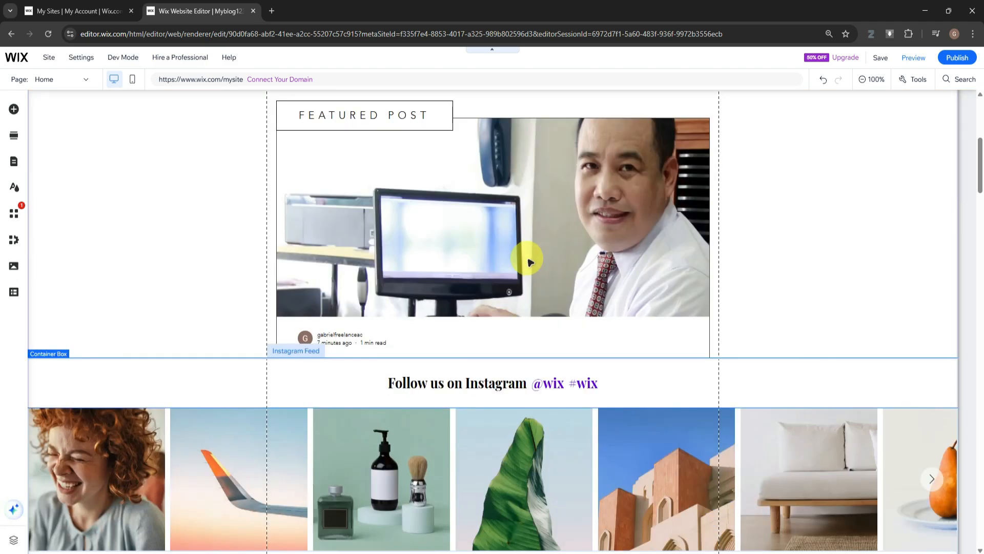
scroll(242, 223, "up", 6)
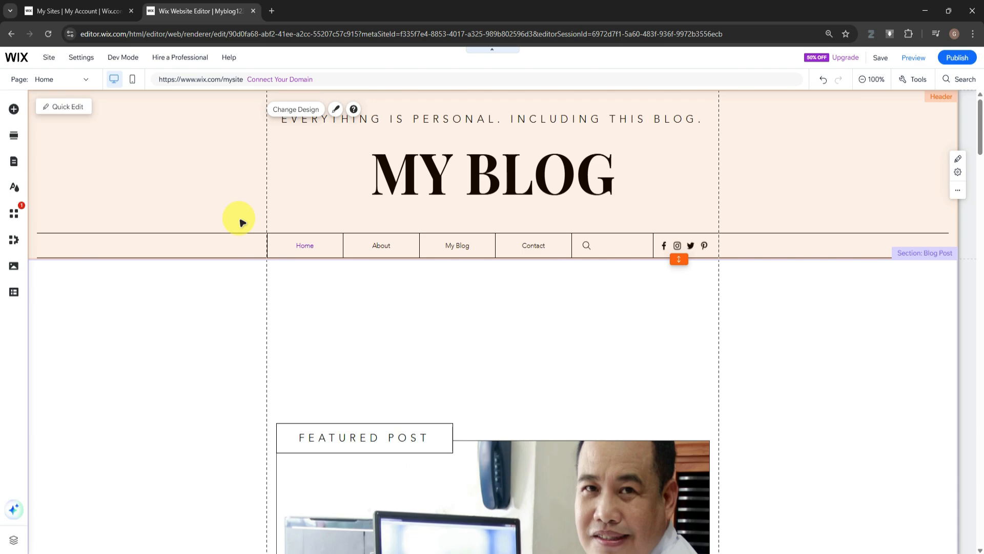
left_click(414, 174)
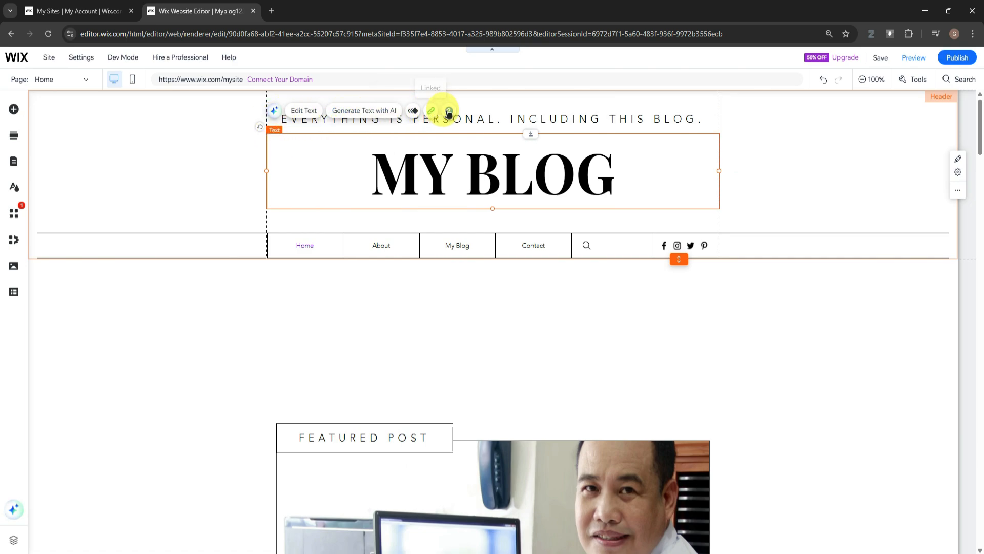
left_click(171, 208)
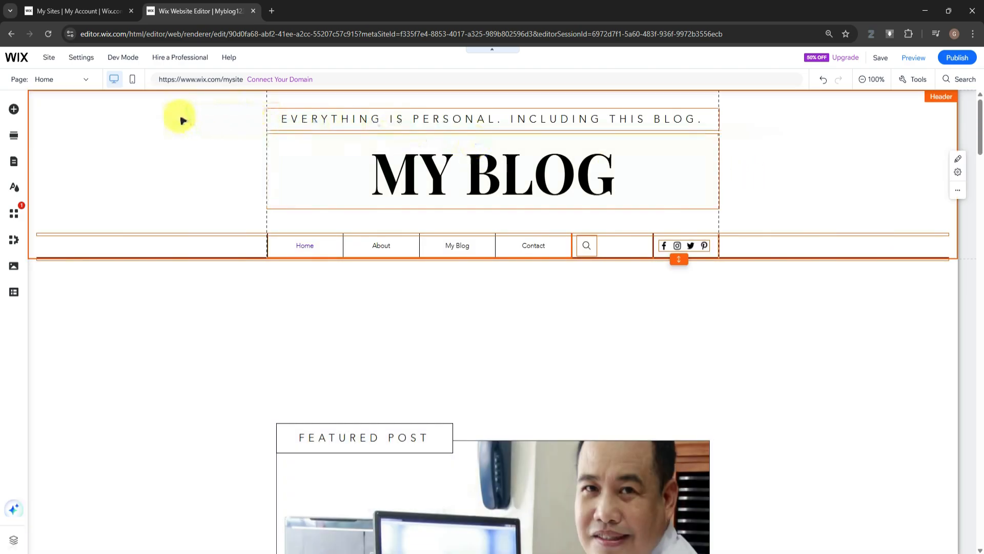
left_click(72, 79)
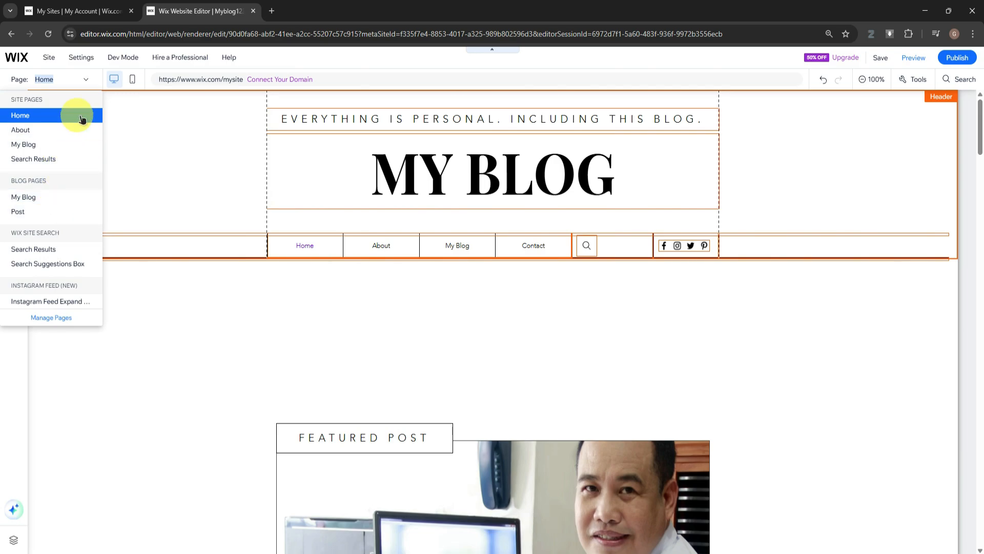
left_click(77, 78)
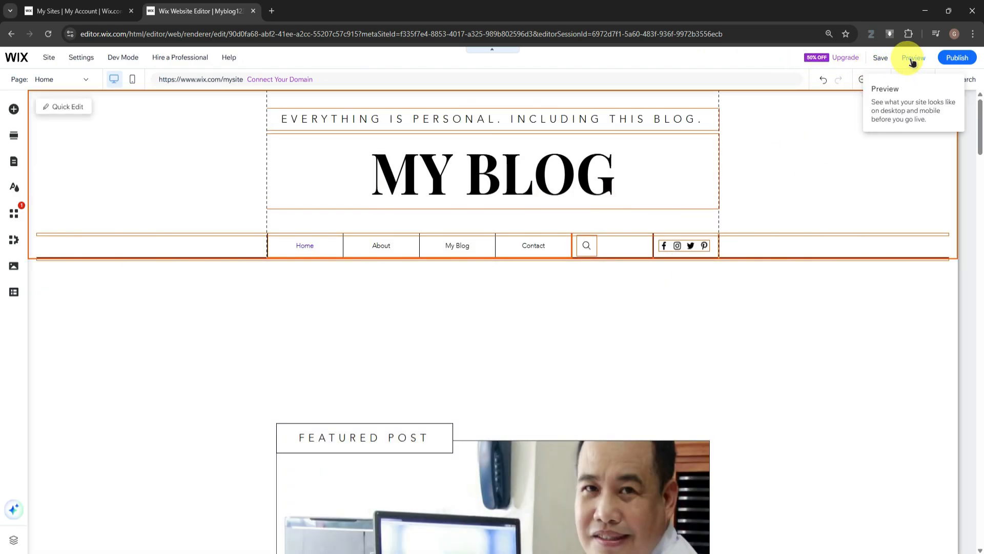
Preview the home page in the desktop view and in the mobile view
left_click(907, 60)
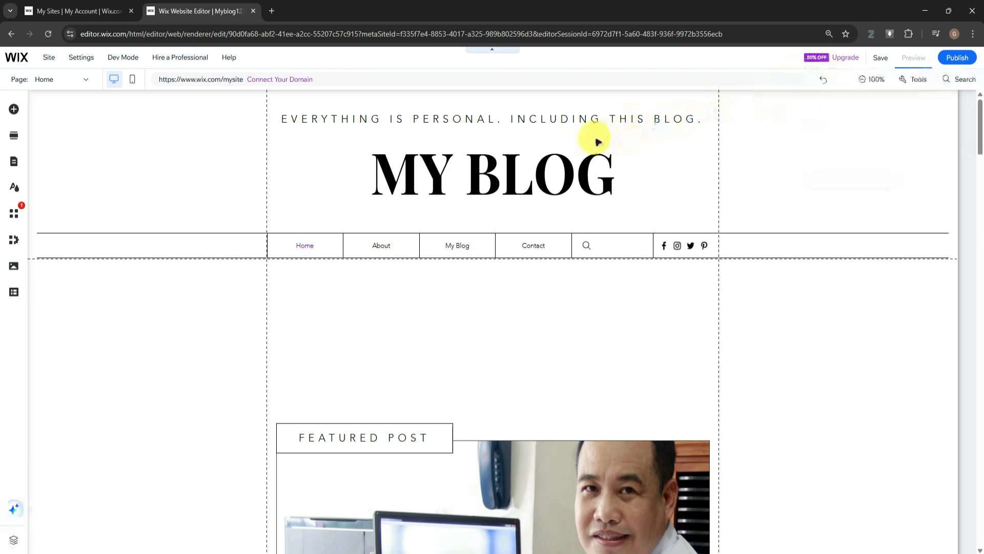
scroll(626, 146, "down", 10)
scroll(626, 151, "up", 15)
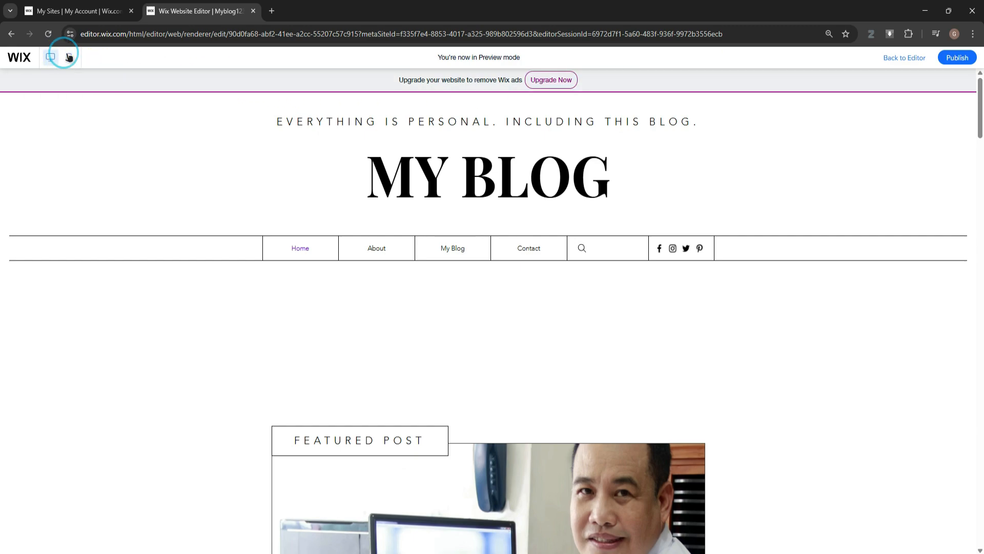
left_click(69, 57)
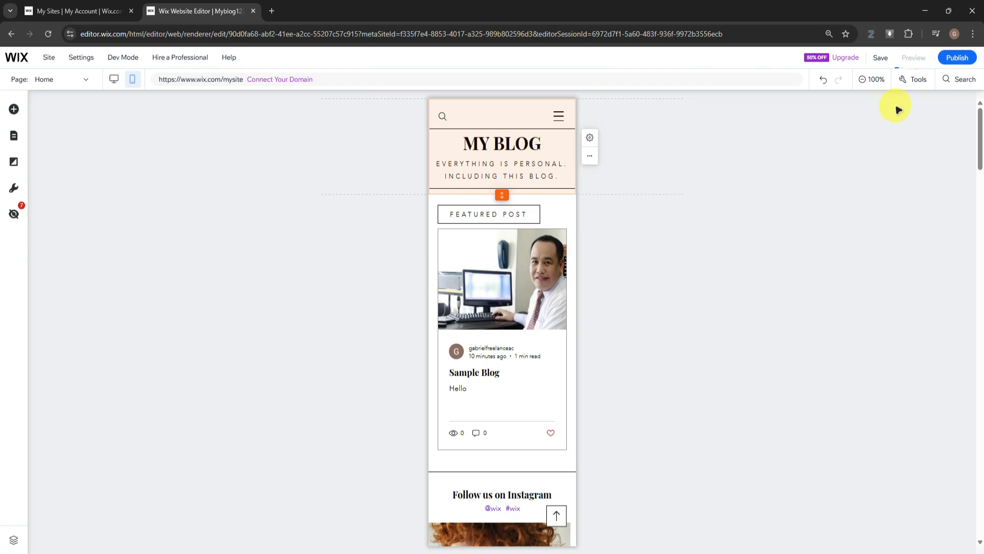
Save the site to a free Wix.com domain with the address ending myblog123 and dismiss the confirmation
left_click(877, 57)
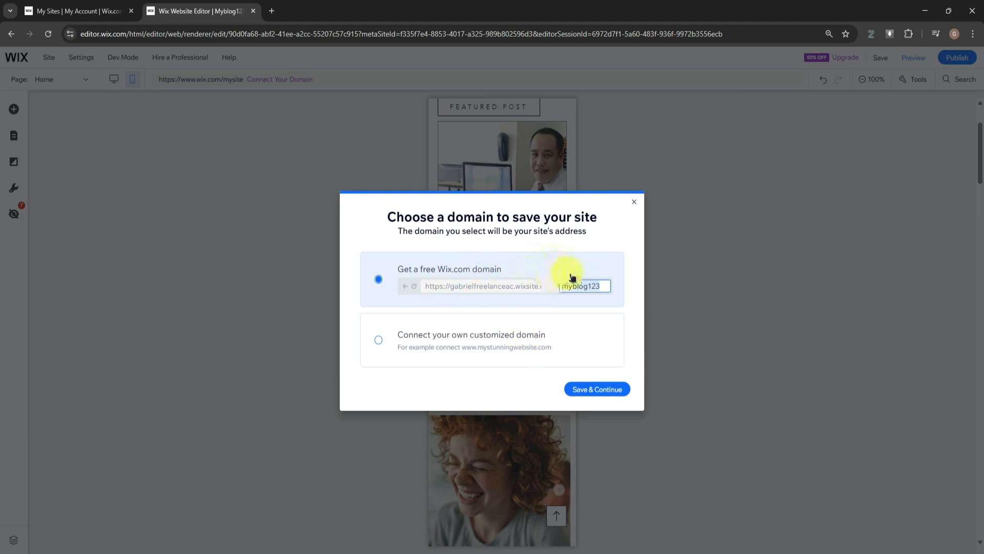
left_click(592, 388)
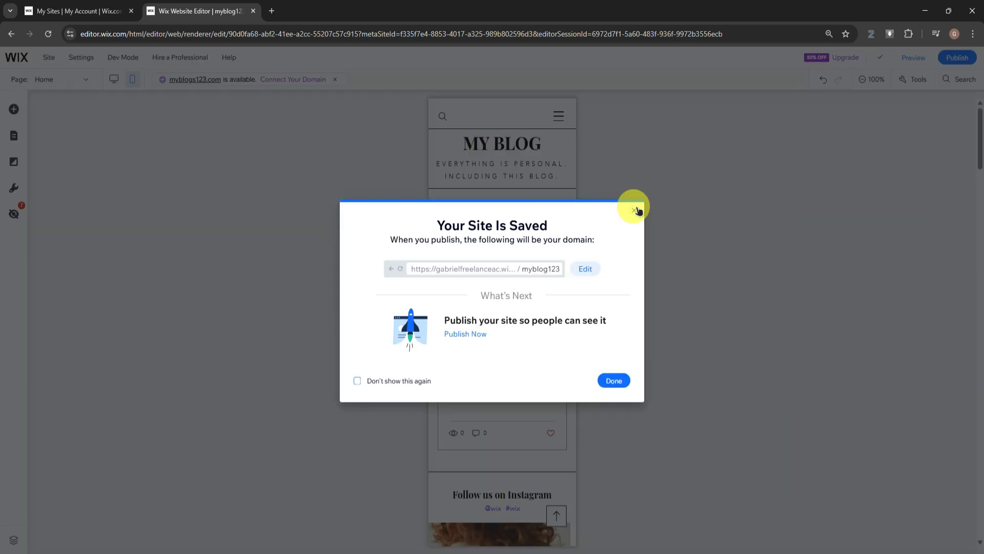
left_click(634, 211)
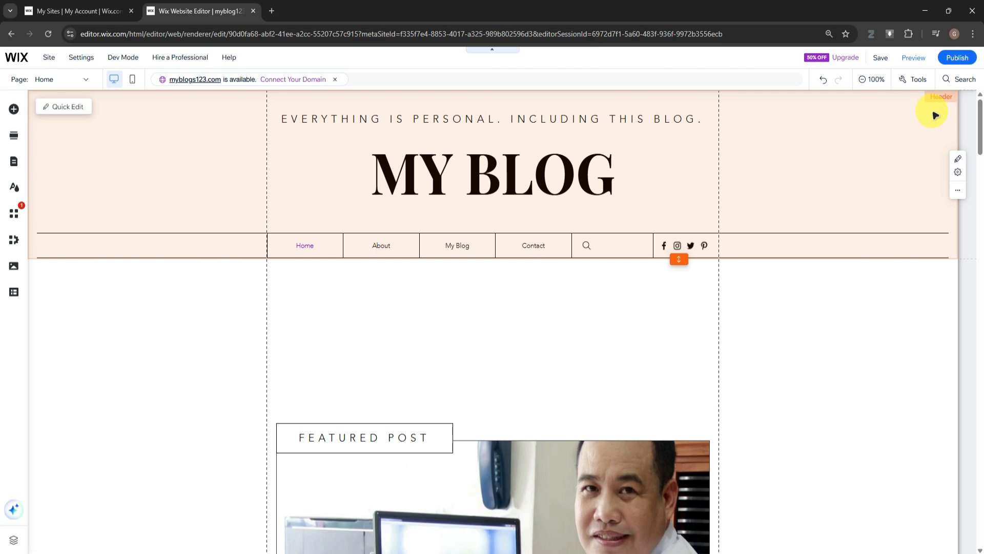
Publish the site and open its live version
left_click(962, 59)
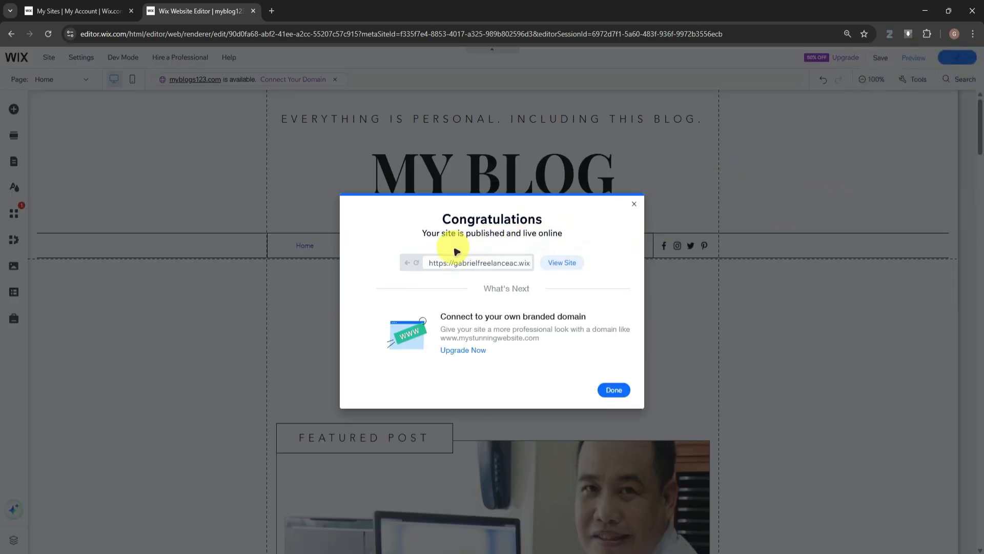
left_click(563, 265)
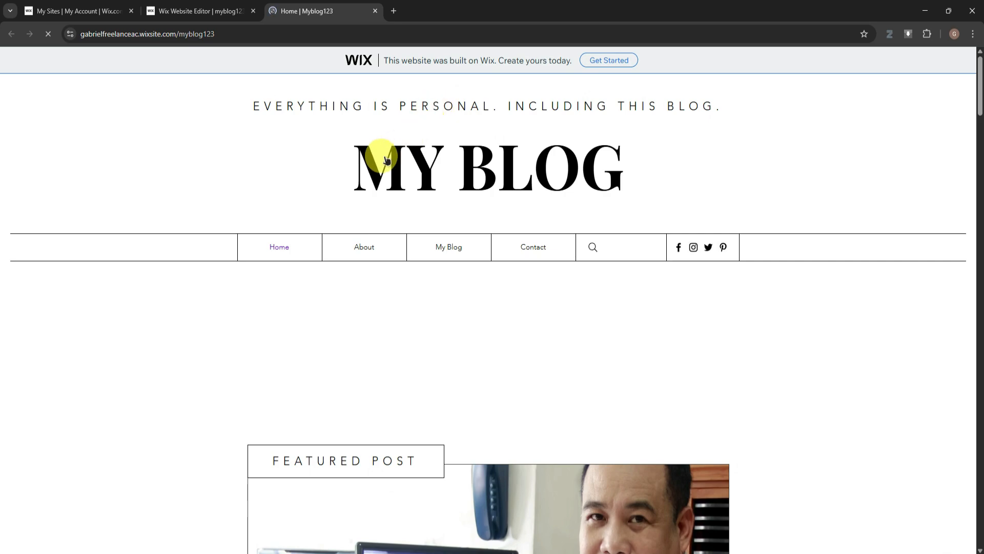
Review the published home page from the header through the post, subscription and About Me sections to the footer's social icons
scroll(378, 154, "down", 5)
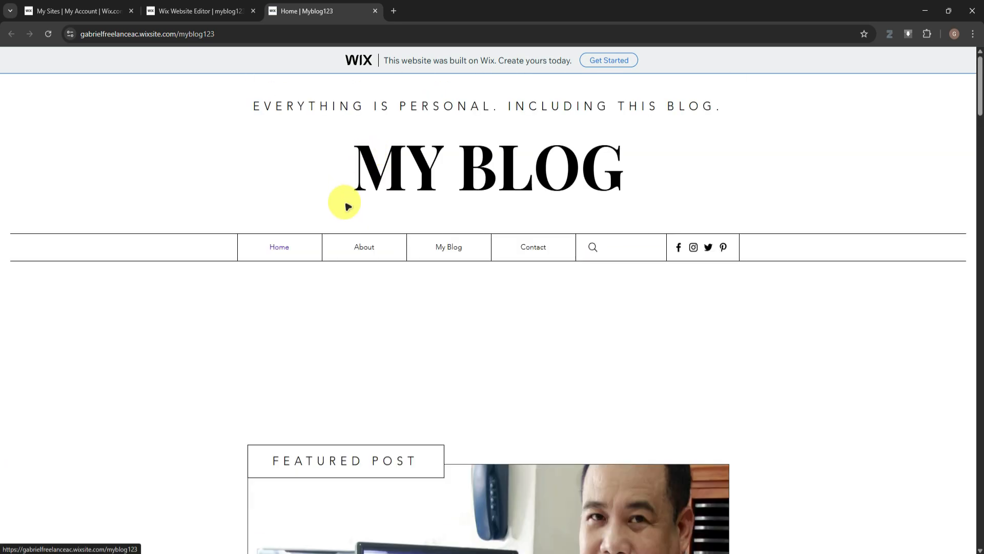
scroll(347, 204, "down", 10)
scroll(456, 206, "down", 7)
scroll(451, 208, "up", 20)
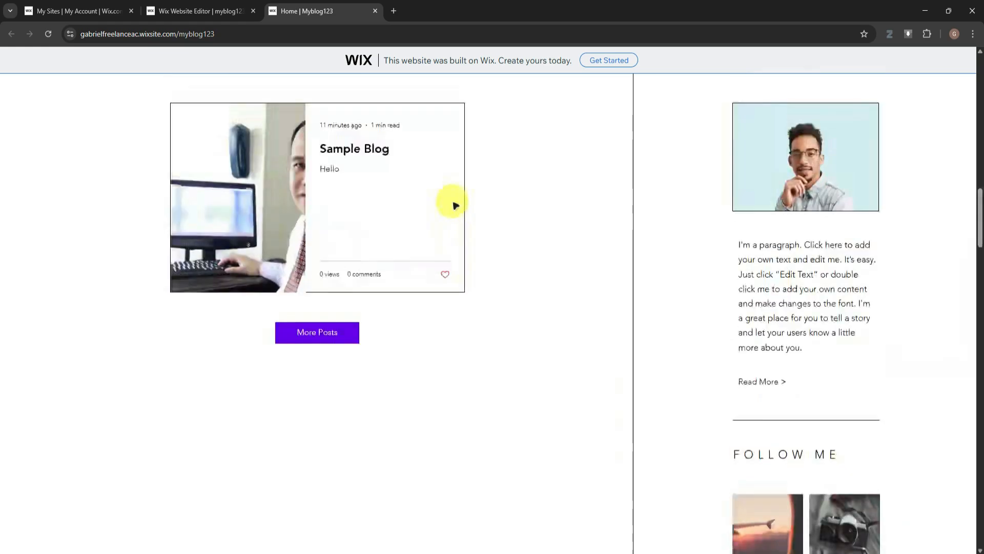
scroll(444, 211, "up", 8)
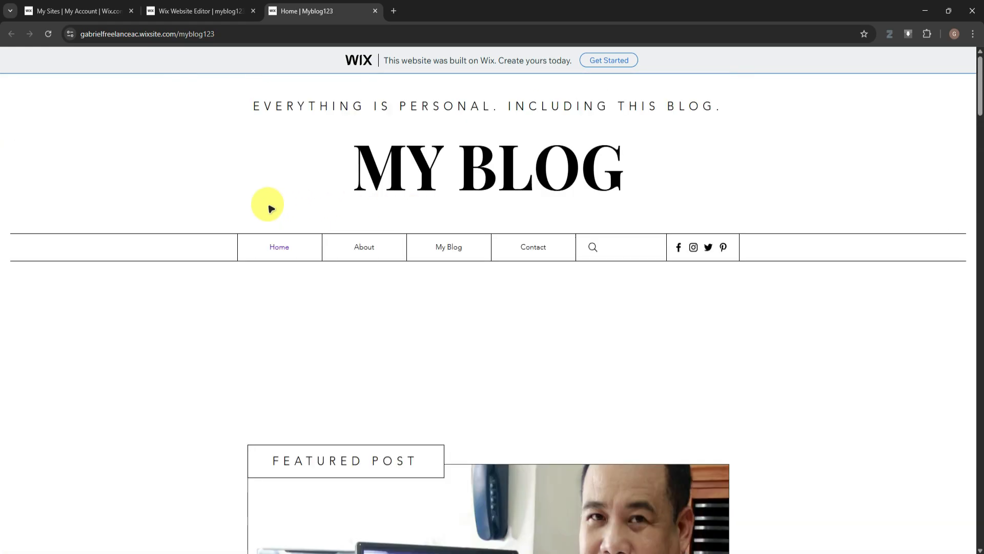
scroll(456, 249, "down", 7)
scroll(419, 241, "down", 14)
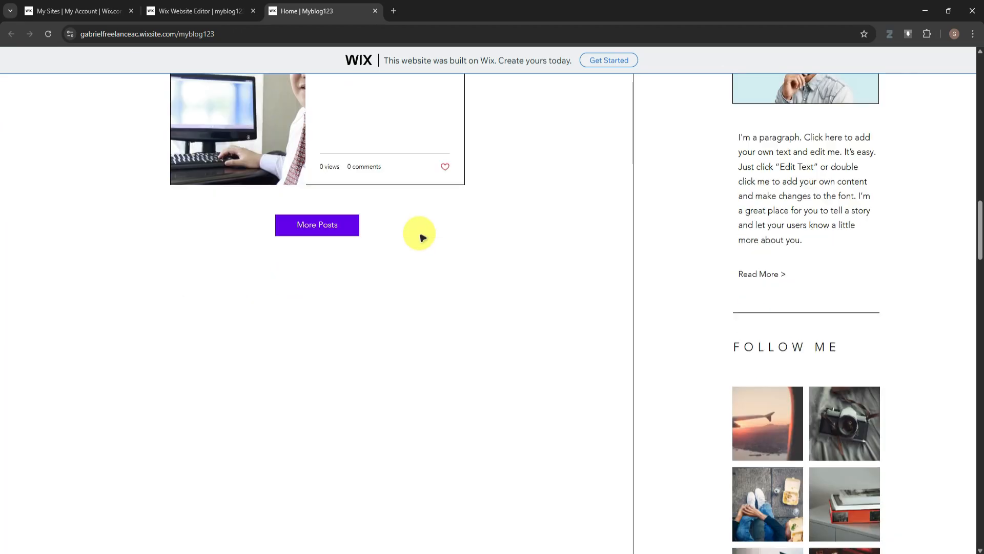
scroll(420, 233, "up", 4)
scroll(419, 230, "down", 10)
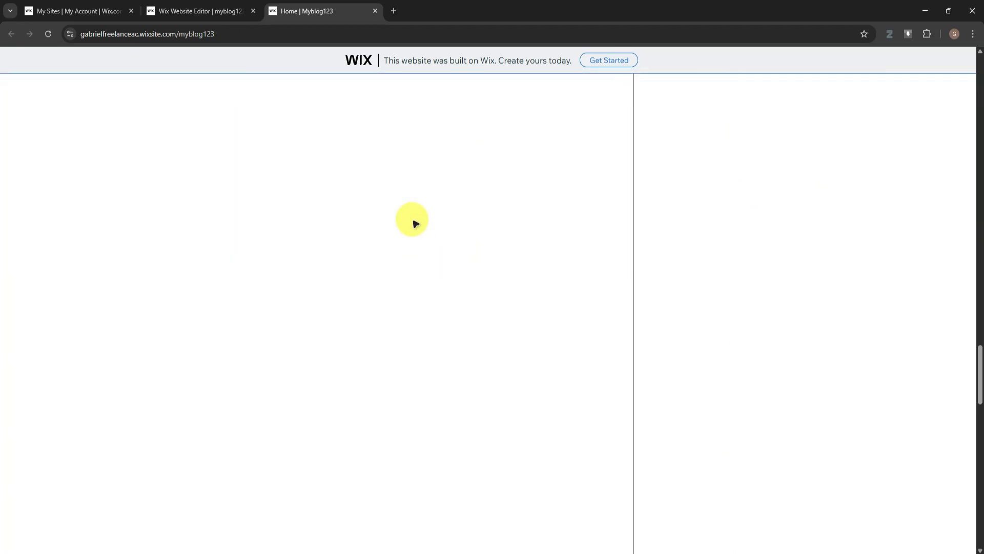
scroll(414, 222, "down", 5)
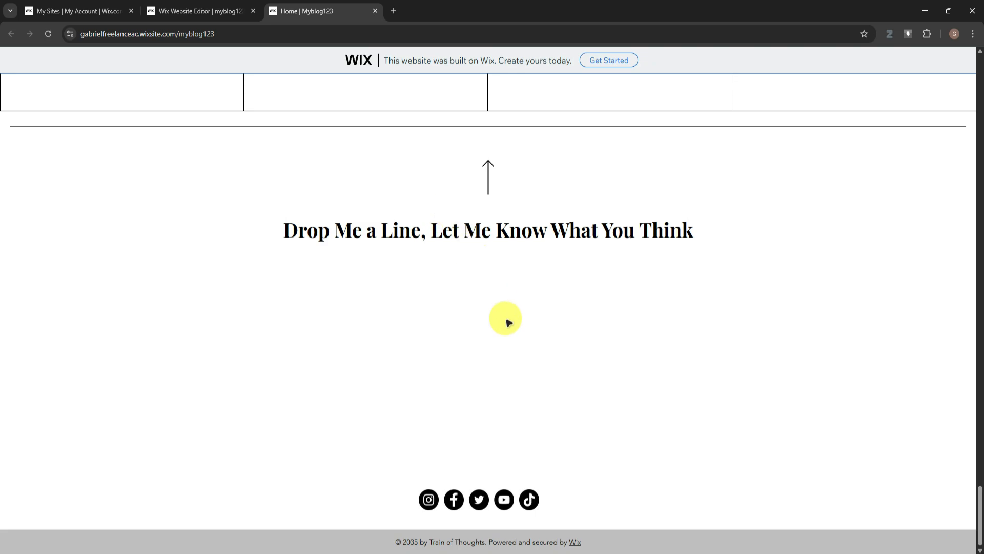
right_click(515, 498)
left_click(457, 465)
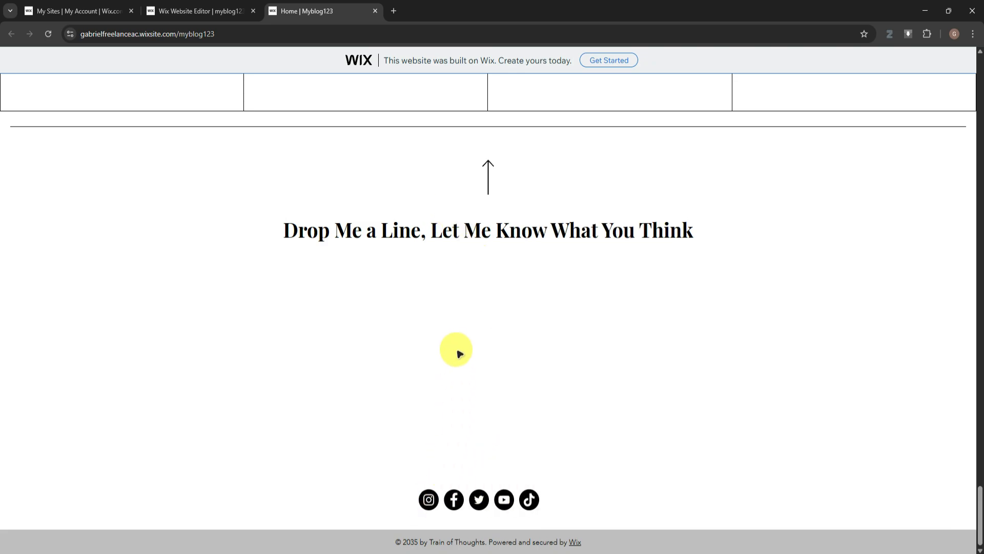
scroll(457, 349, "up", 5)
scroll(487, 331, "up", 15)
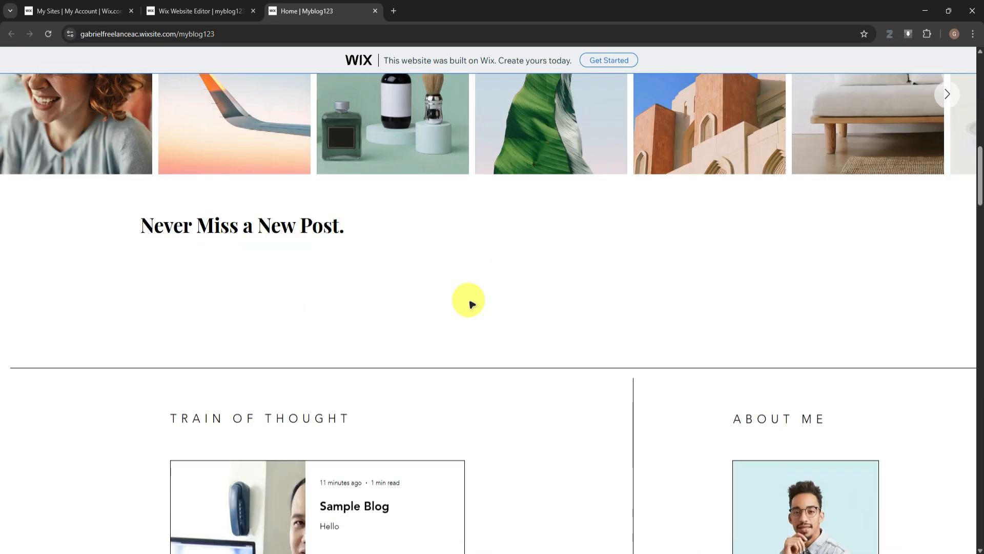
scroll(435, 328, "up", 3)
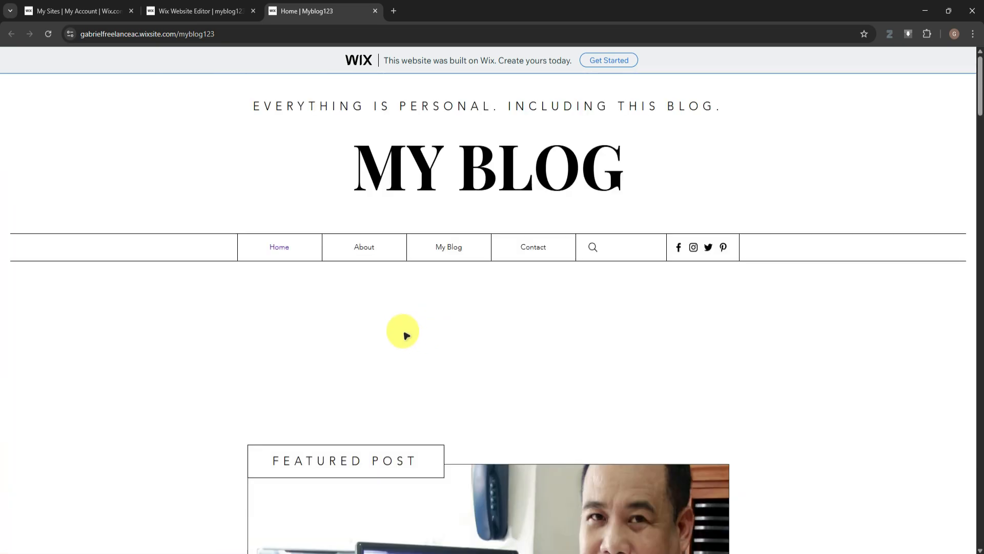
Check the published About and My Blog pages, then return to the Wix editor and close the publishing confirmation
left_click(366, 247)
left_click(449, 246)
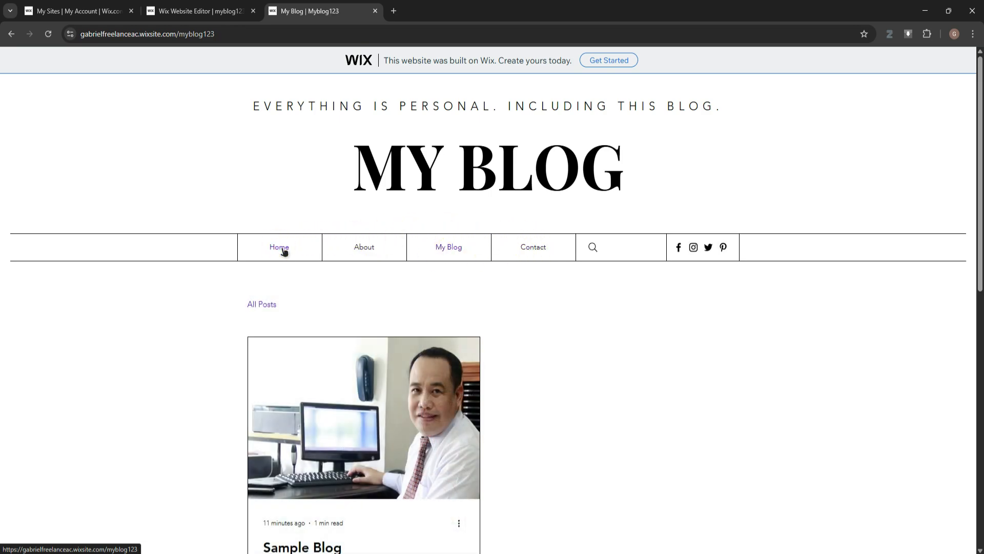
left_click(212, 9)
left_click(635, 204)
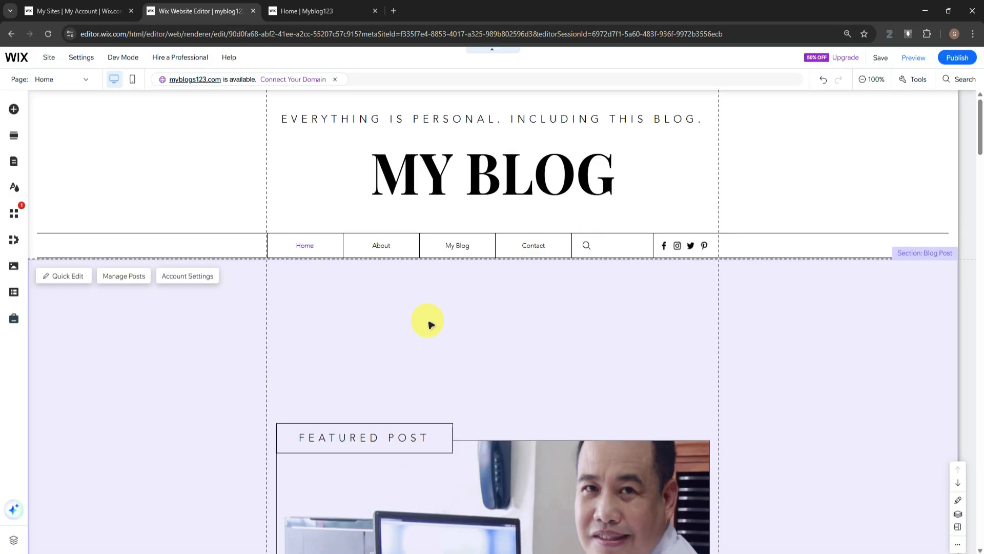